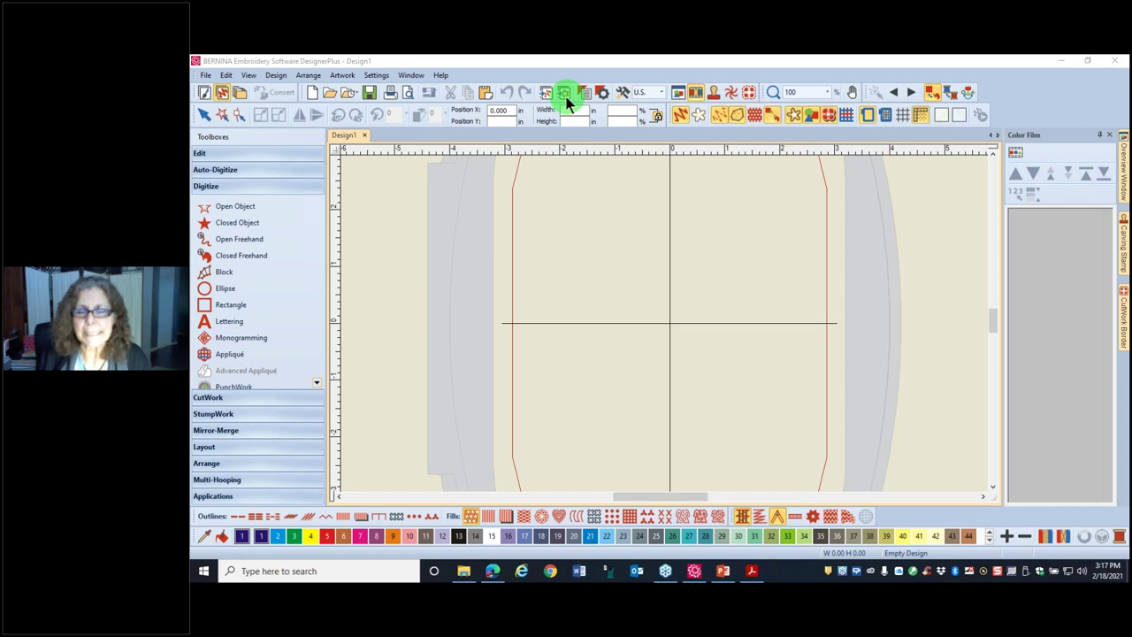
Step: Insert the meander line-art JPG from Desktop > Webinar into Design1, centred in the hoop
{"action": "left_click", "coordinate": [564, 95]}
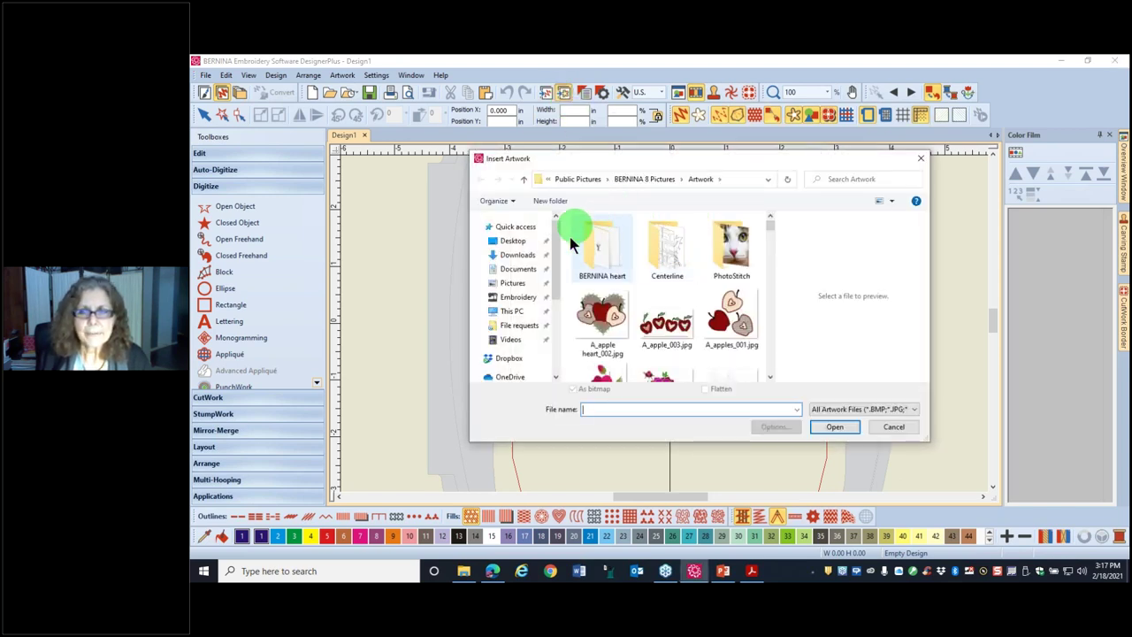
{"action": "left_click", "coordinate": [994, 426]}
{"action": "left_click_drag", "start_coordinate": [559, 273], "coordinate": [560, 361]}
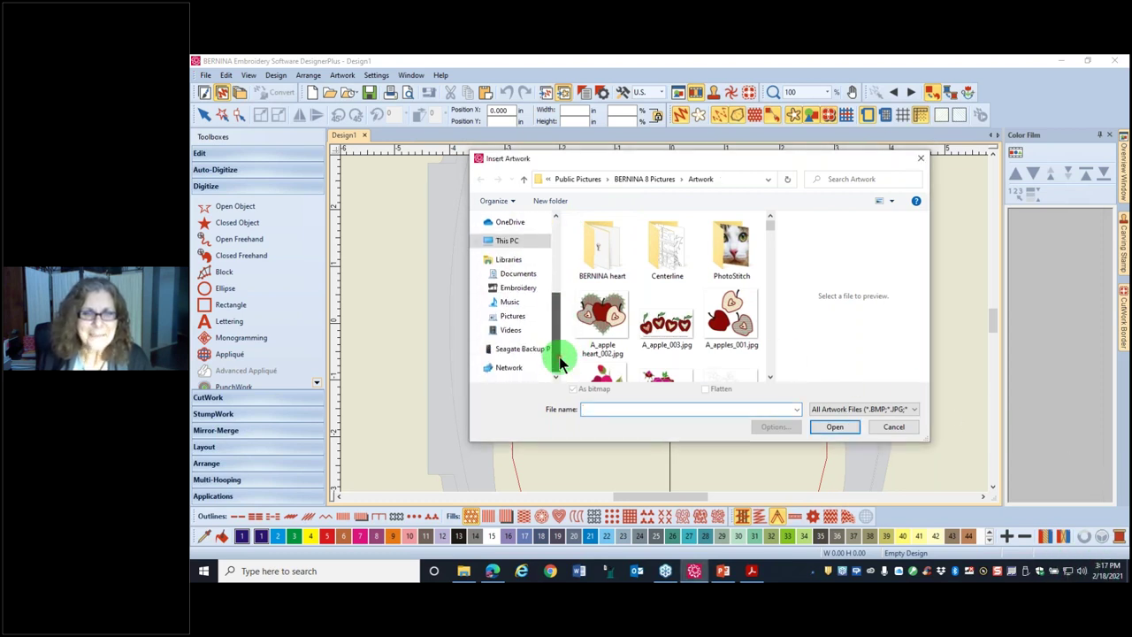
{"action": "scroll", "coordinate": [522, 309], "scroll_direction": "up", "scroll_amount": 3}
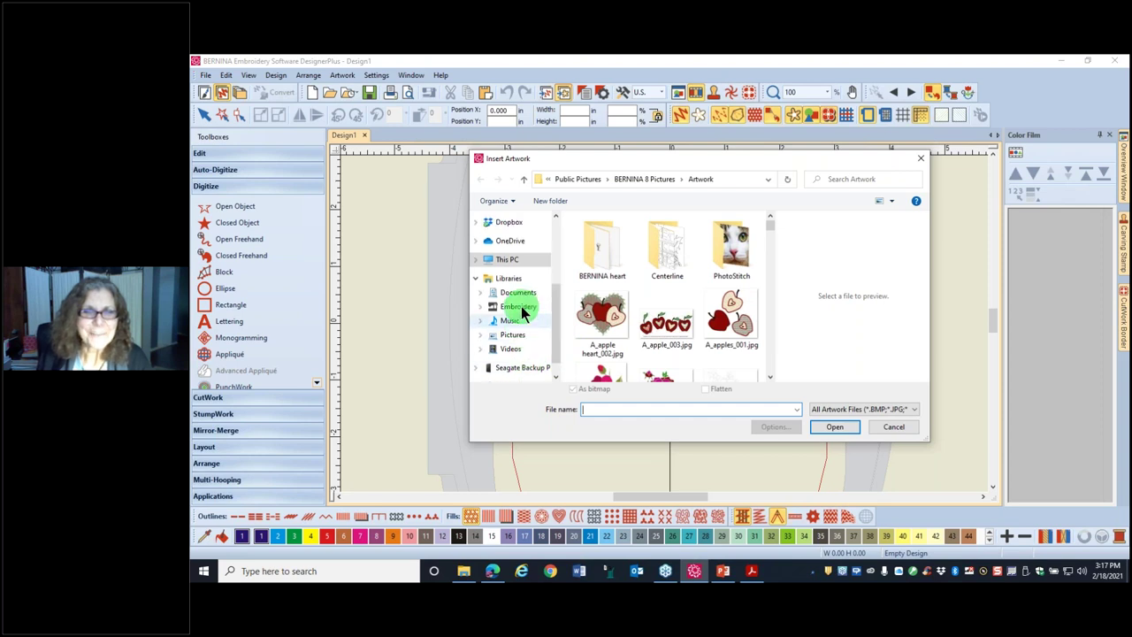
{"action": "scroll", "coordinate": [522, 311], "scroll_direction": "up", "scroll_amount": 1}
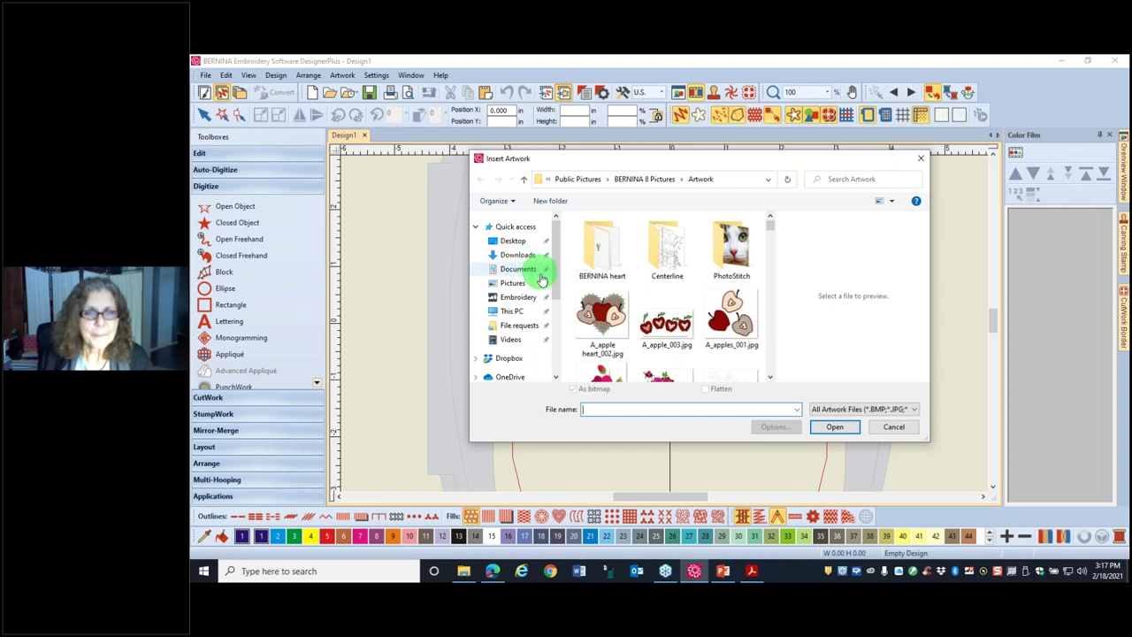
{"action": "left_click", "coordinate": [513, 240]}
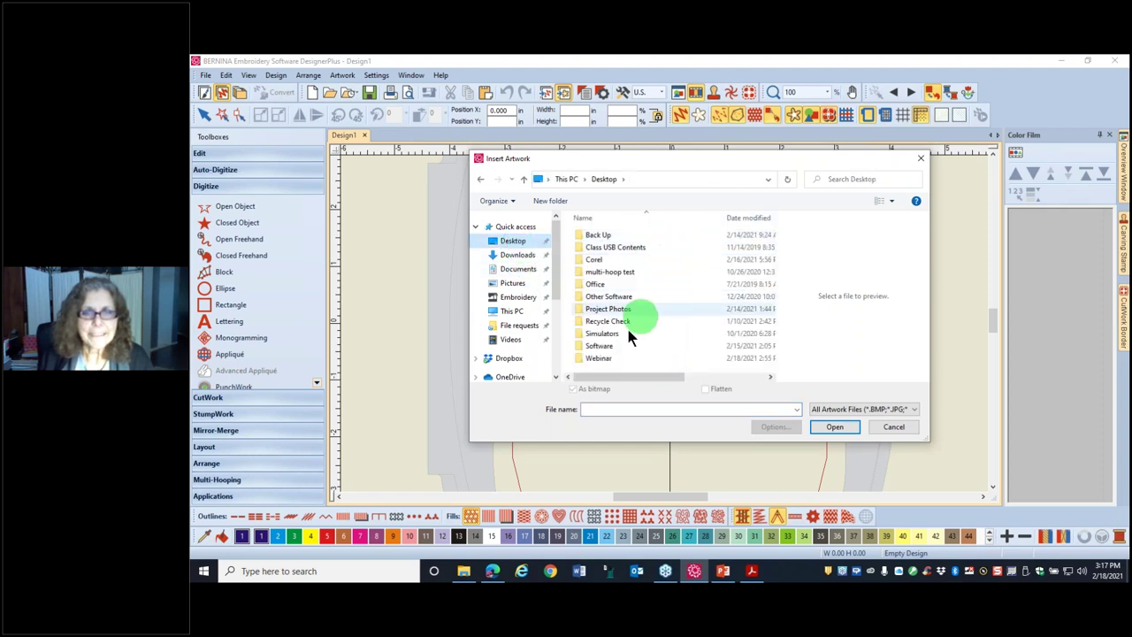
{"action": "double_click", "coordinate": [599, 357]}
{"action": "left_click", "coordinate": [607, 252]}
{"action": "left_click", "coordinate": [835, 426]}
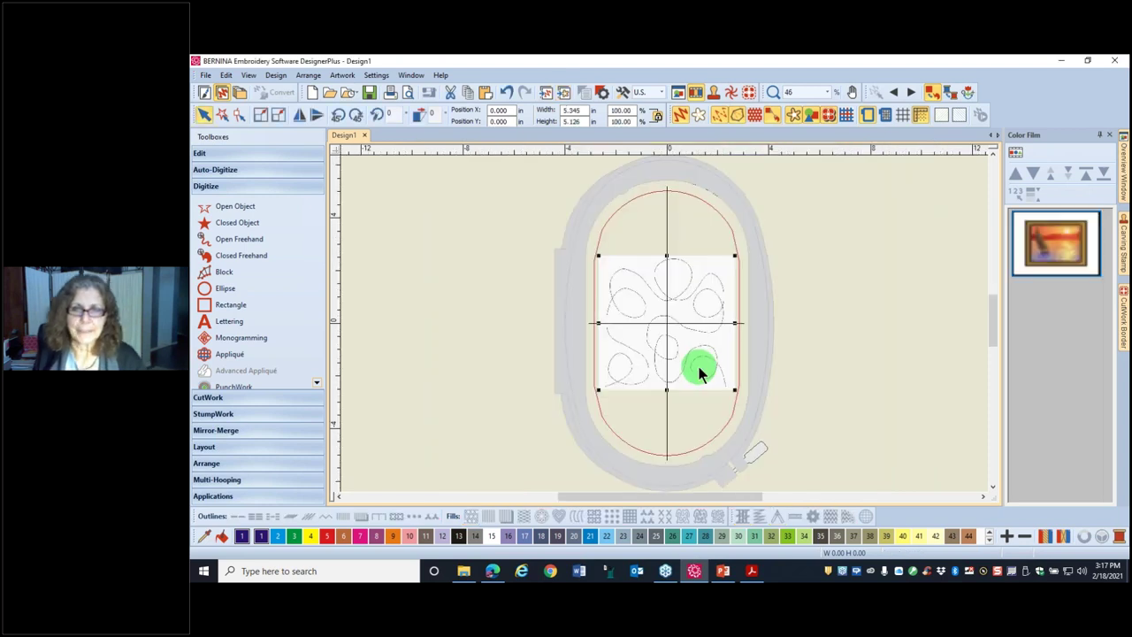
Step: Expand the Auto-Digitize toolbox and scroll it down to reveal Magic Wand Centerline
{"action": "scroll", "coordinate": [664, 323], "scroll_direction": "up", "scroll_amount": 2}
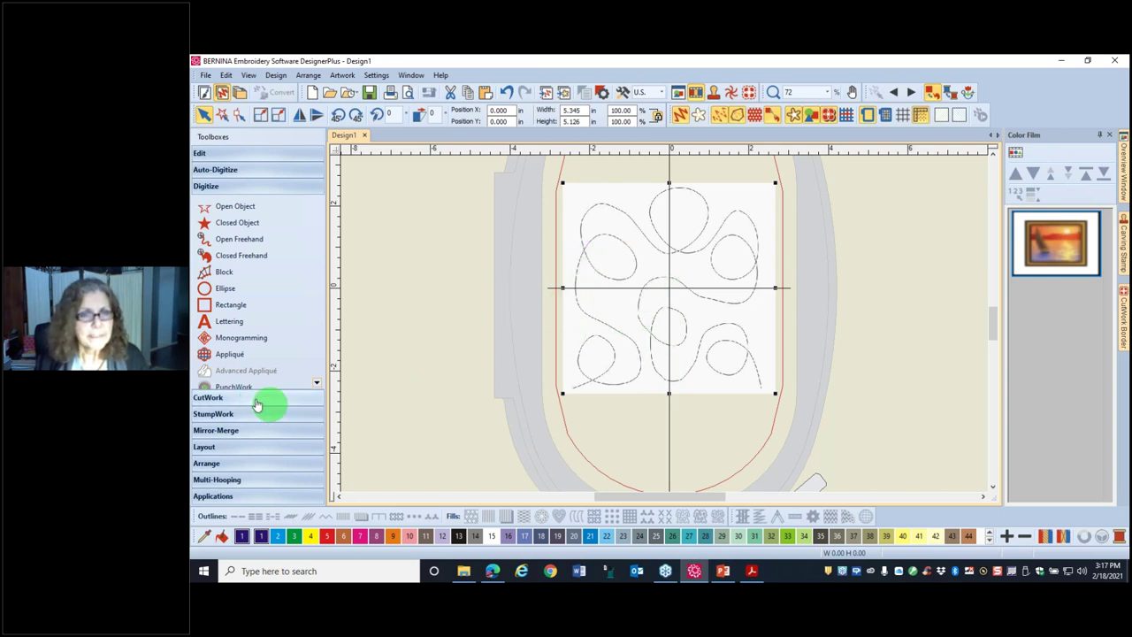
{"action": "left_click", "coordinate": [235, 171]}
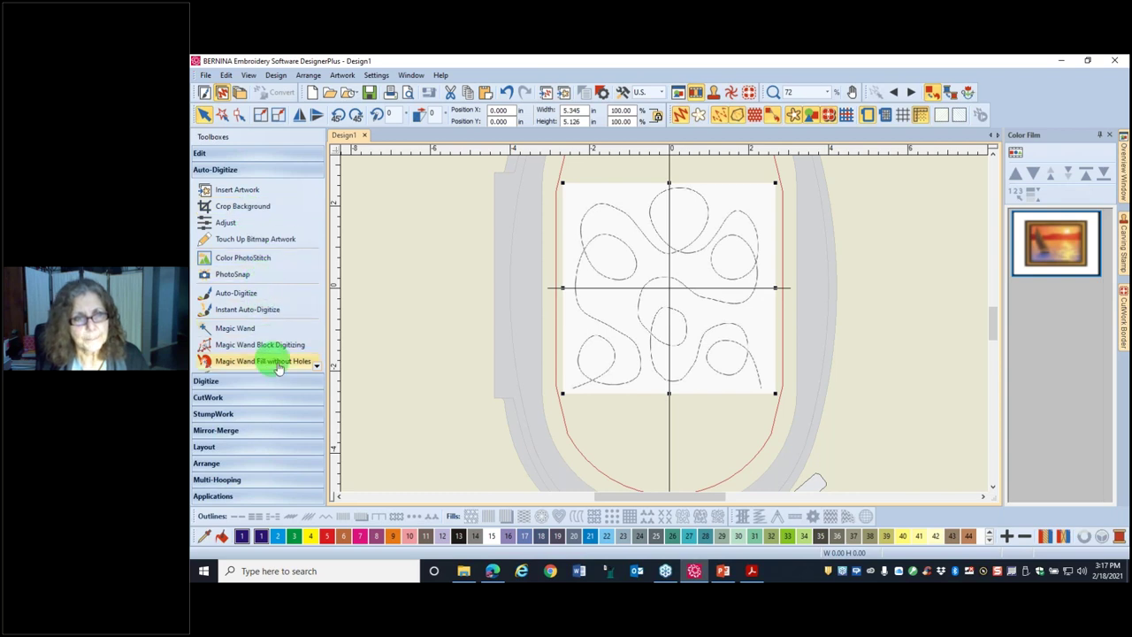
{"action": "left_click", "coordinate": [317, 366]}
{"action": "left_click", "coordinate": [317, 366]}
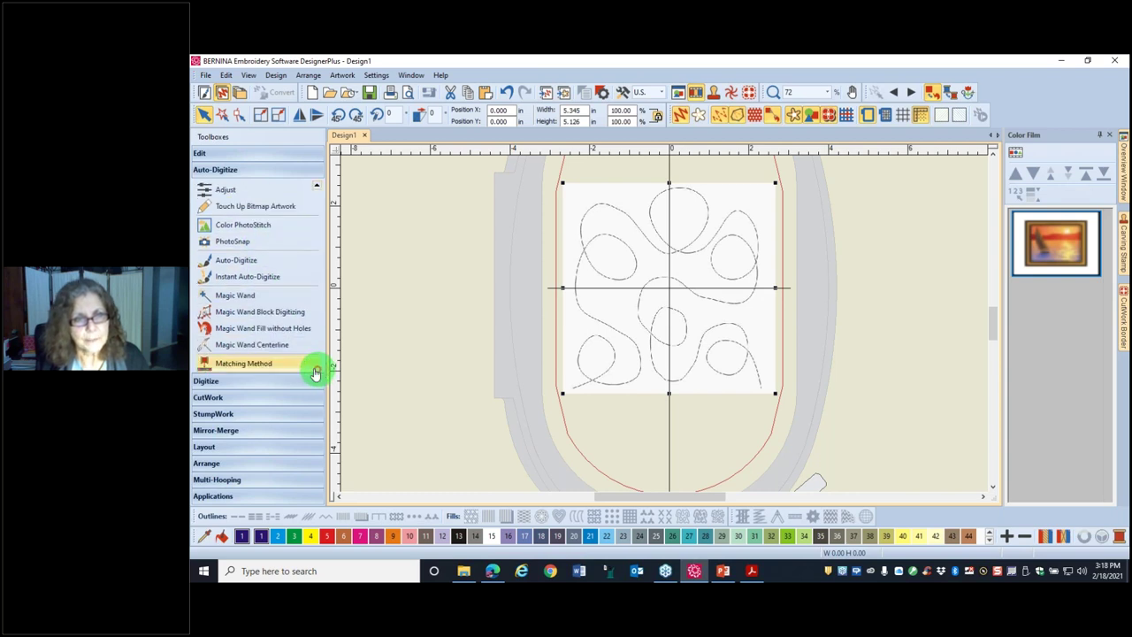
Step: Prepare the artwork for Magic Wand Centerline using Cartoon processing, reduced to 2 colours
{"action": "left_click", "coordinate": [263, 352]}
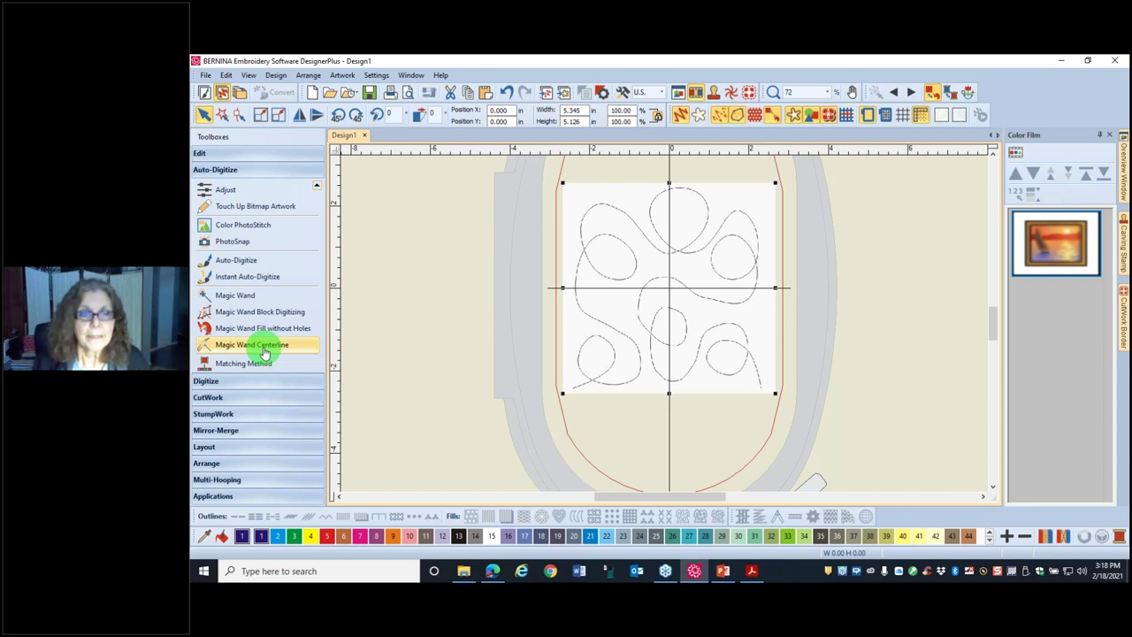
{"action": "left_click", "coordinate": [701, 356]}
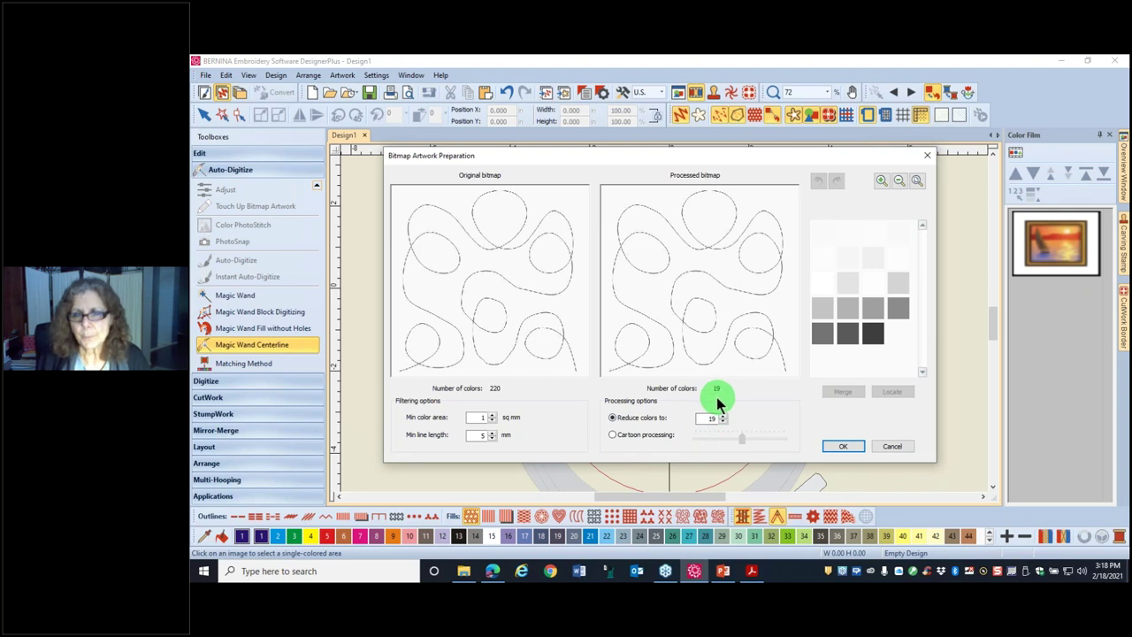
{"action": "left_click", "coordinate": [612, 434]}
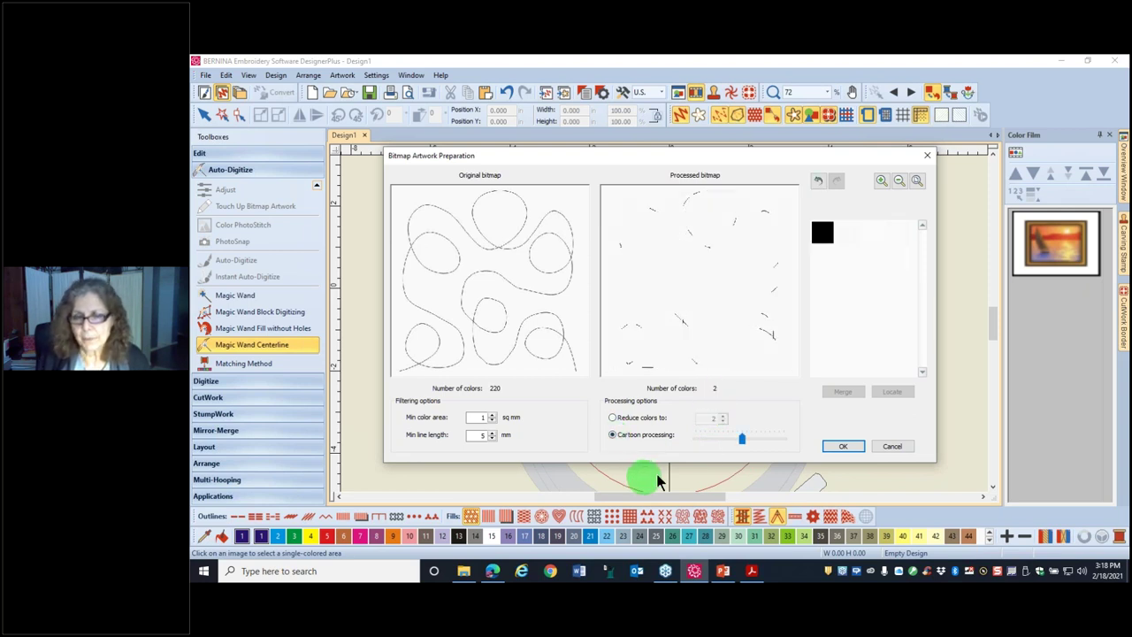
{"action": "left_click_drag", "start_coordinate": [741, 442], "coordinate": [798, 445]}
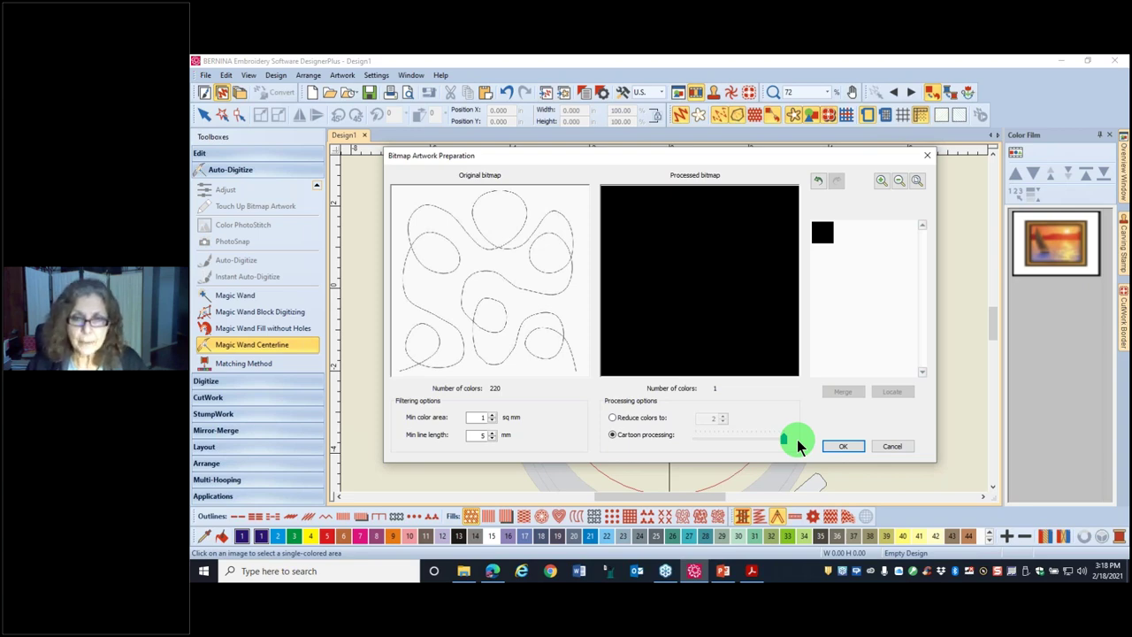
{"action": "left_click_drag", "start_coordinate": [797, 443], "coordinate": [795, 439]}
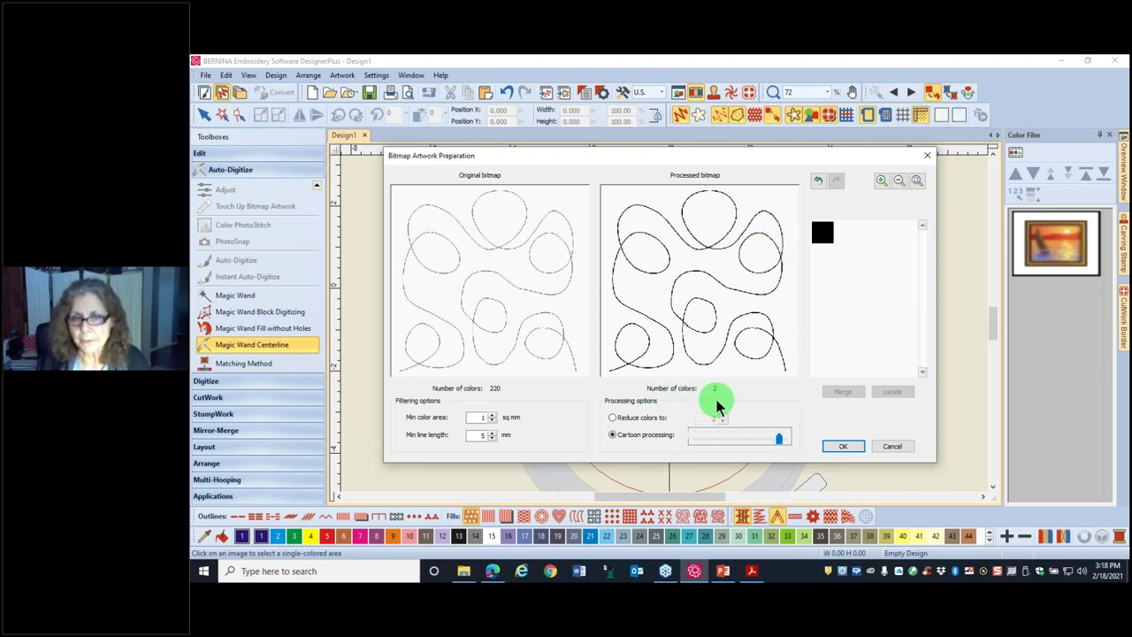
{"action": "left_click", "coordinate": [842, 446]}
Step: Digitize the black meander line as a 1445-stitch centerline run object, about 4.74 × 4.87 in
{"action": "left_click", "coordinate": [731, 349]}
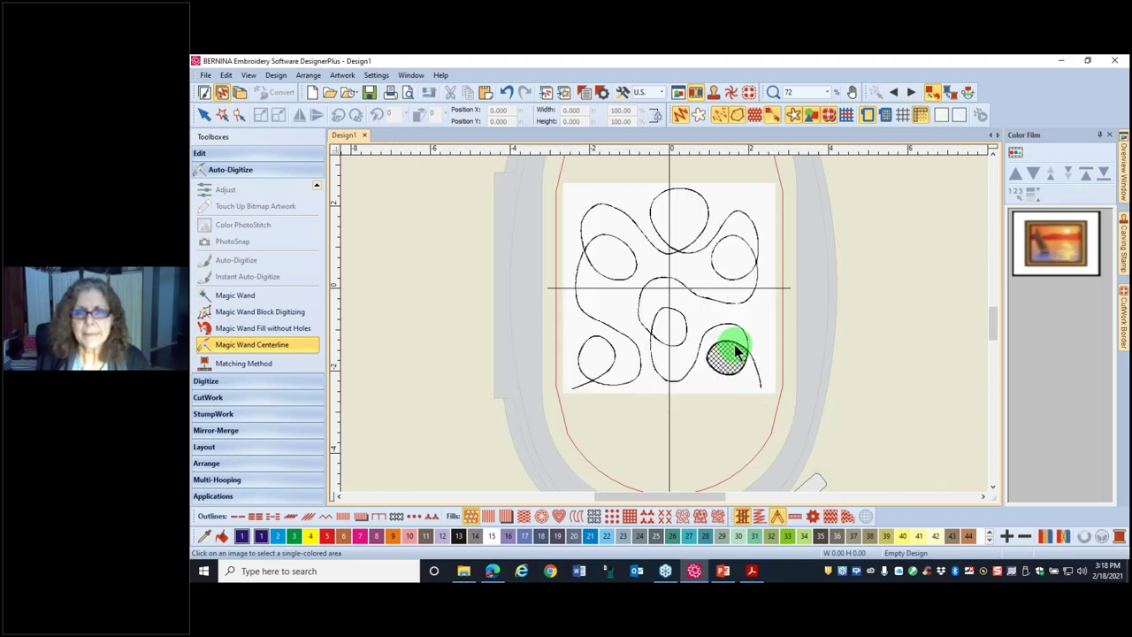
{"action": "scroll", "coordinate": [664, 323], "scroll_direction": "up", "scroll_amount": 7}
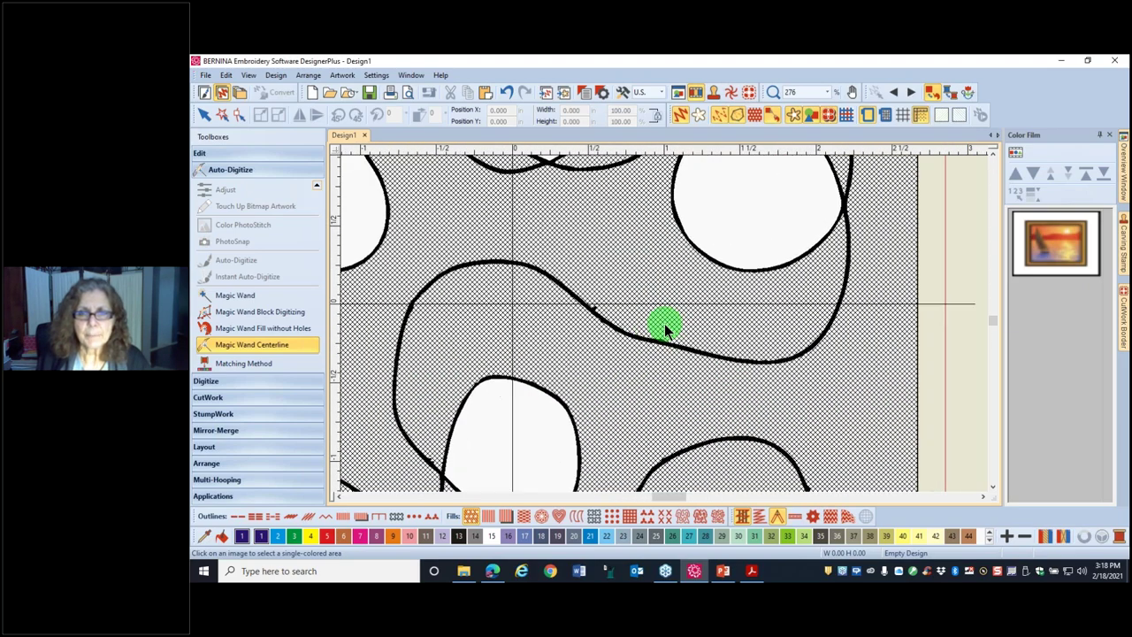
{"action": "scroll", "coordinate": [664, 327], "scroll_direction": "up", "scroll_amount": 3}
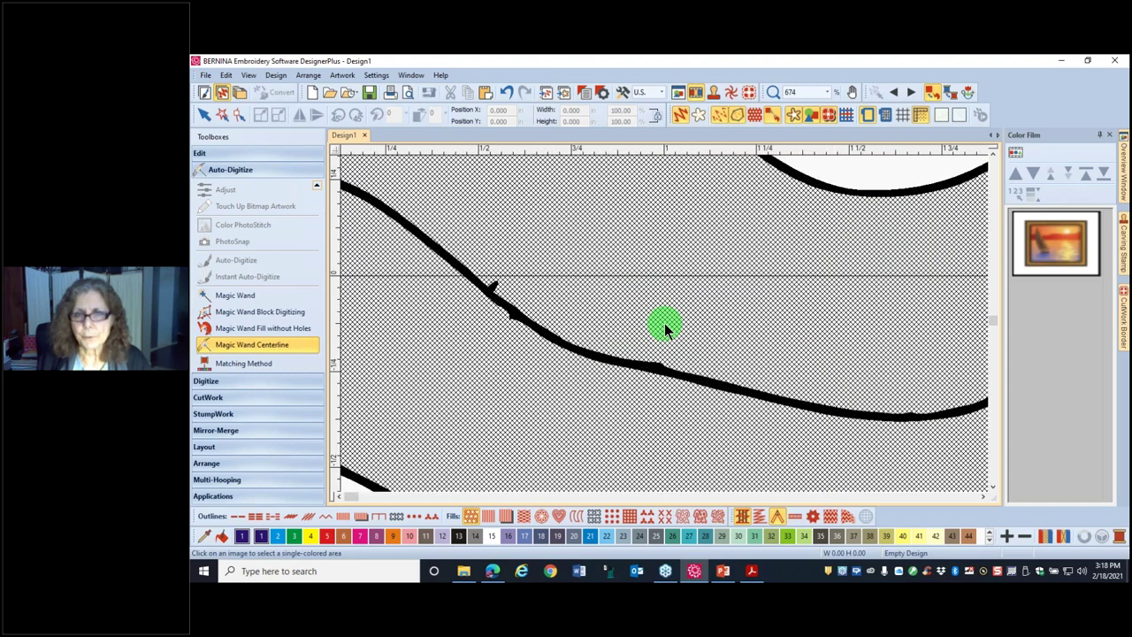
{"action": "scroll", "coordinate": [664, 322], "scroll_direction": "up", "scroll_amount": 1}
{"action": "left_click", "coordinate": [653, 381]}
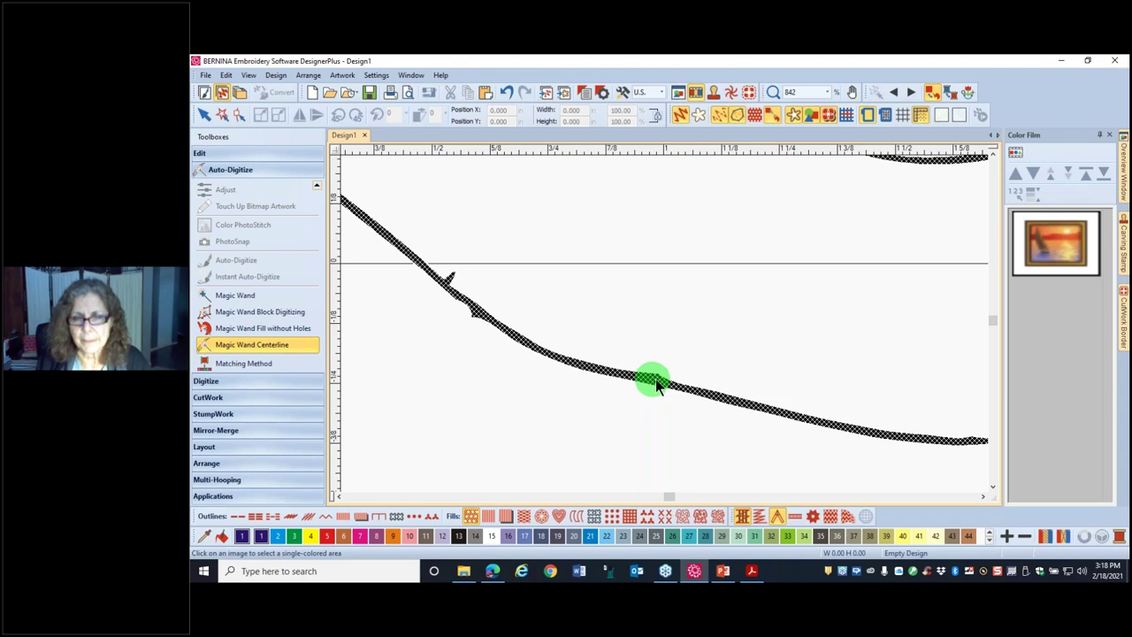
{"action": "left_click", "coordinate": [780, 285]}
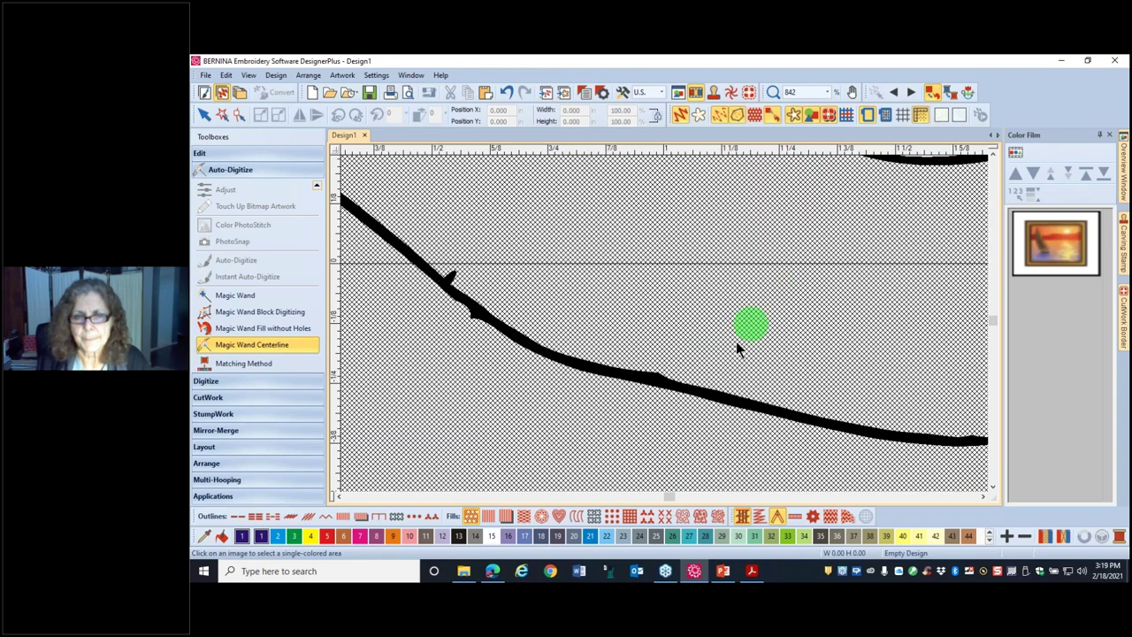
{"action": "left_click", "coordinate": [647, 382]}
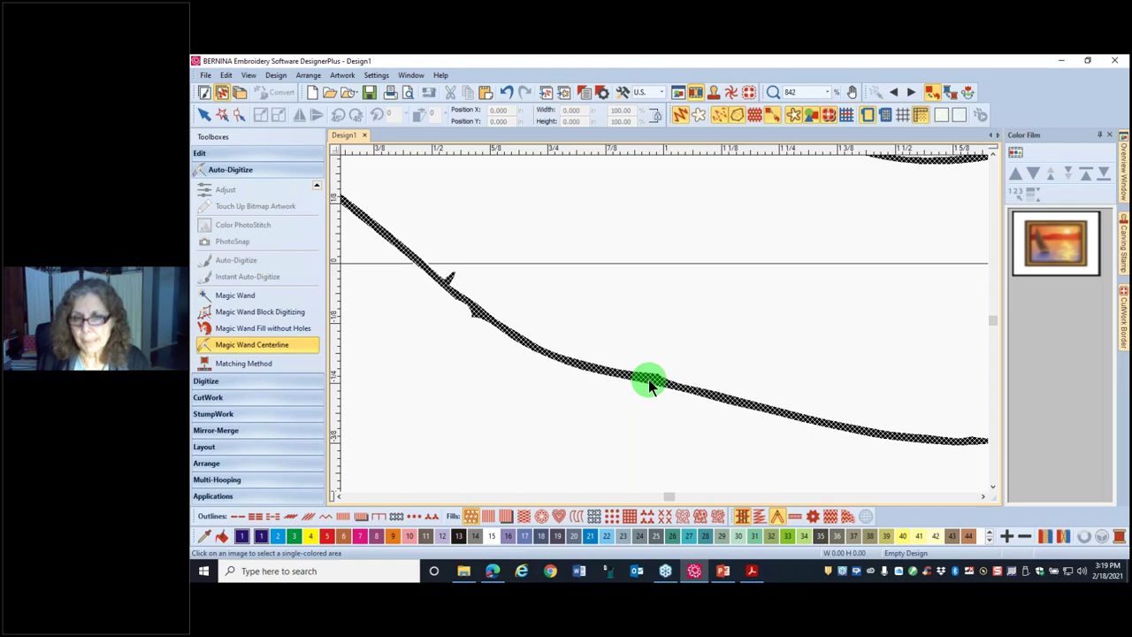
{"action": "left_click", "coordinate": [649, 382]}
{"action": "scroll", "coordinate": [664, 328], "scroll_direction": "down", "scroll_amount": 3}
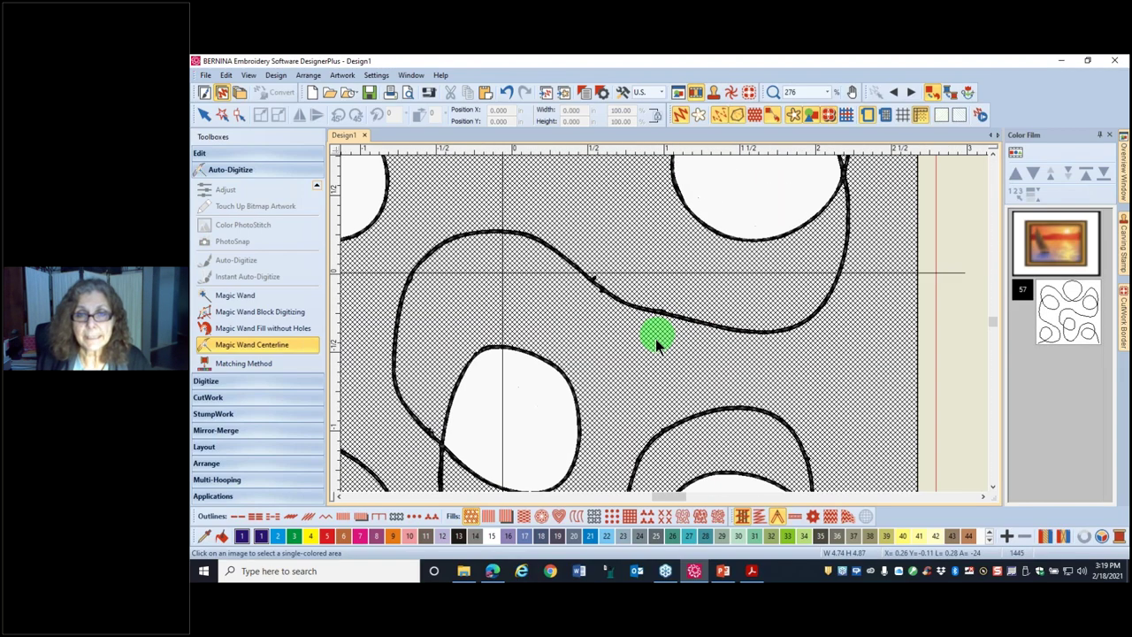
{"action": "scroll", "coordinate": [659, 331], "scroll_direction": "down", "scroll_amount": 4}
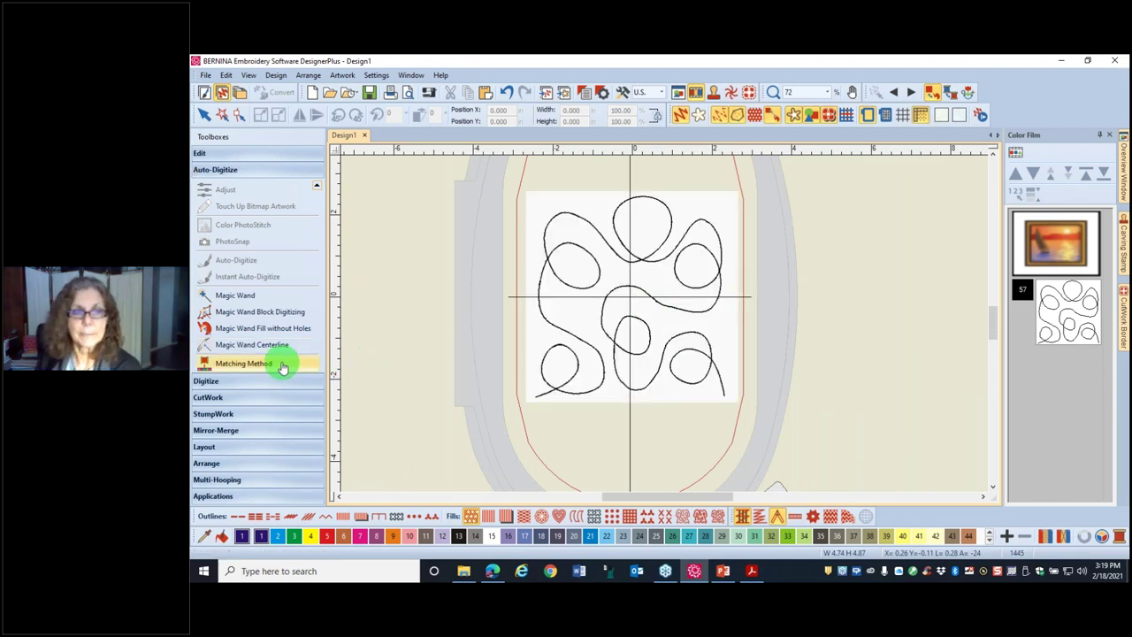
Step: Exit centerline digitizing, hide the artwork, and play the stitch-out at faster speed
{"action": "left_click", "coordinate": [258, 344]}
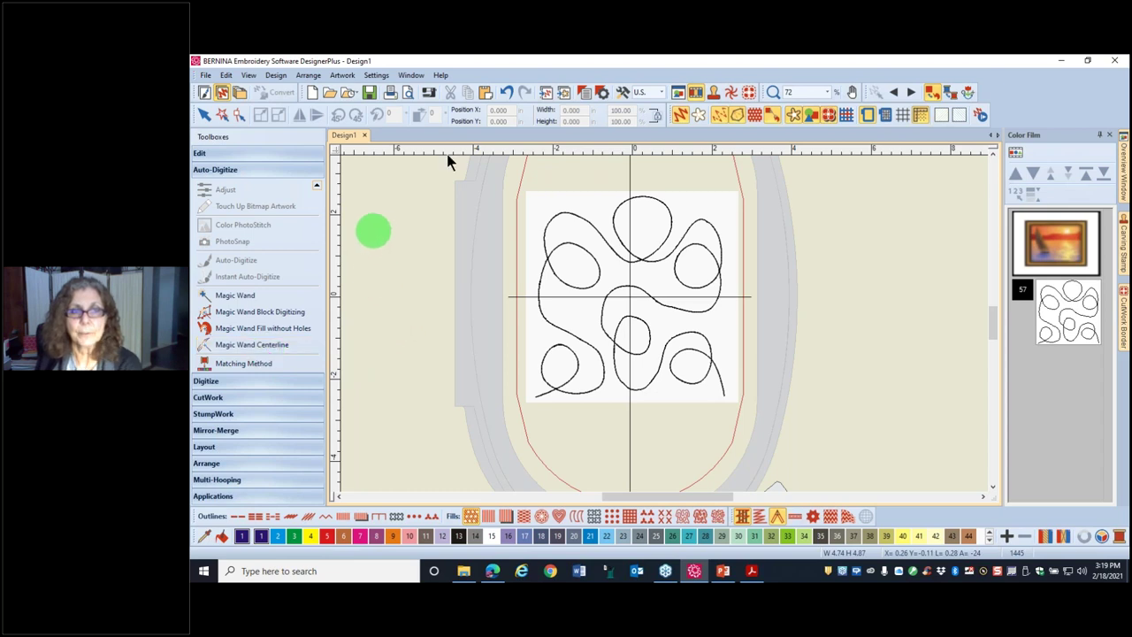
{"action": "left_click", "coordinate": [793, 114]}
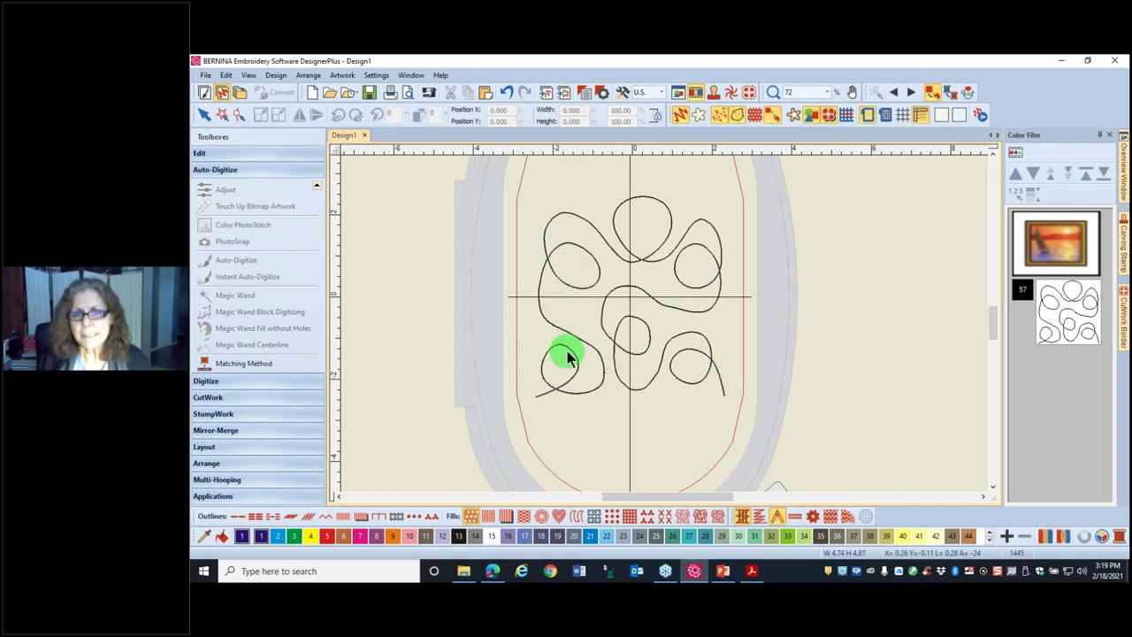
{"action": "left_click", "coordinate": [737, 114]}
{"action": "left_click", "coordinate": [984, 120]}
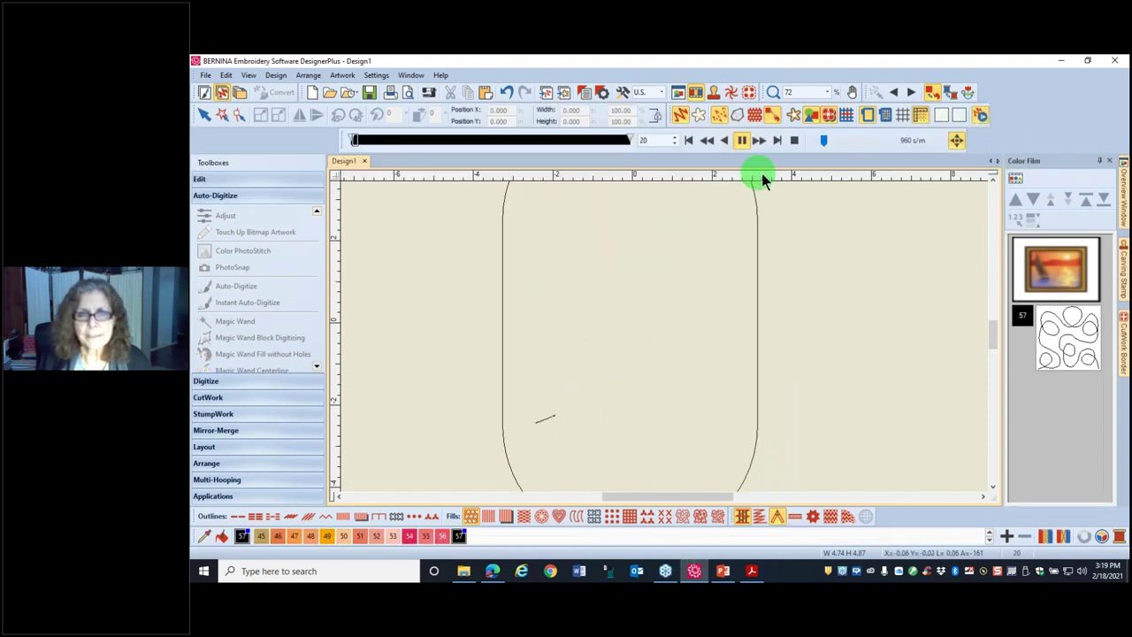
{"action": "left_click_drag", "start_coordinate": [847, 151], "coordinate": [854, 146]}
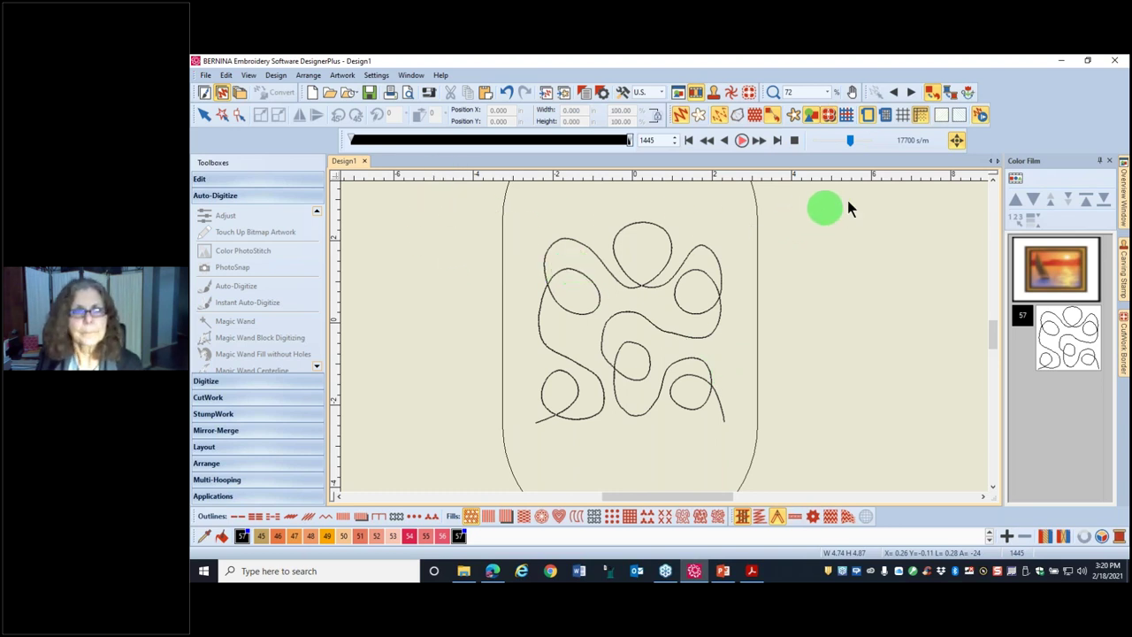
Step: Close stitch playback and try reshaping the meander by deleting control points and moving it
{"action": "left_click", "coordinate": [635, 244]}
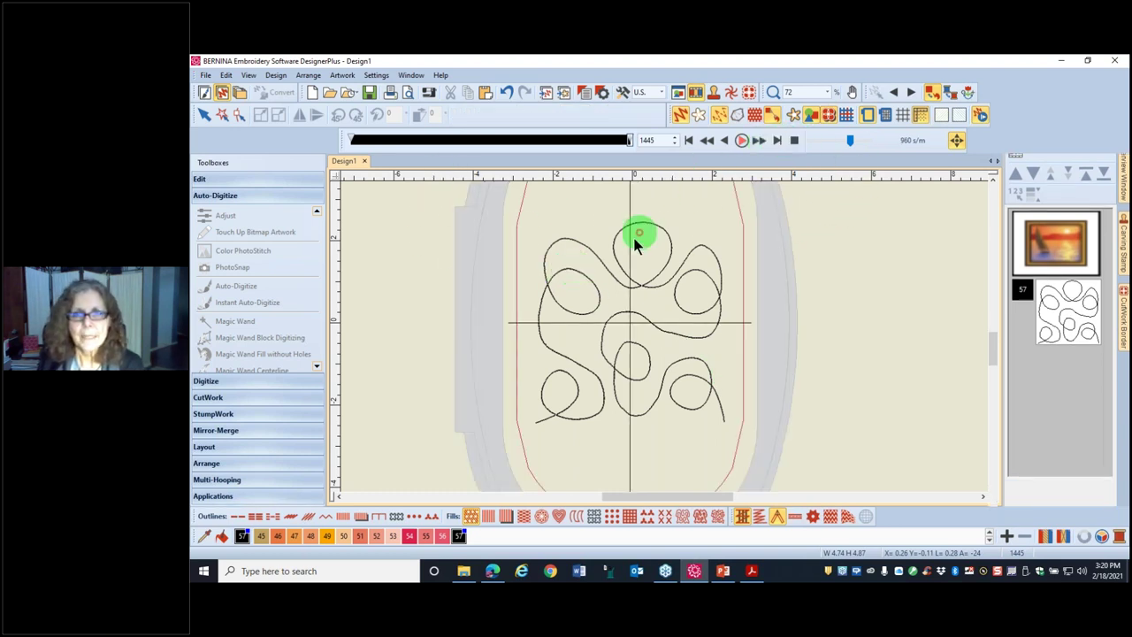
{"action": "left_click", "coordinate": [635, 244]}
{"action": "left_click", "coordinate": [614, 253]}
{"action": "left_click", "coordinate": [239, 115]}
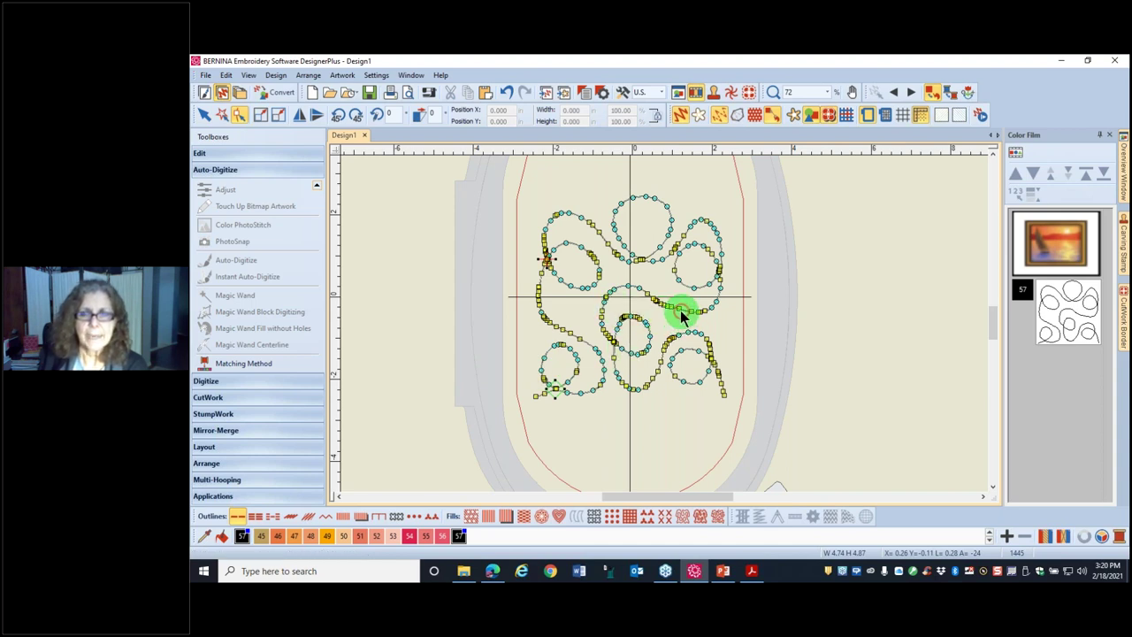
{"action": "left_click", "coordinate": [631, 284]}
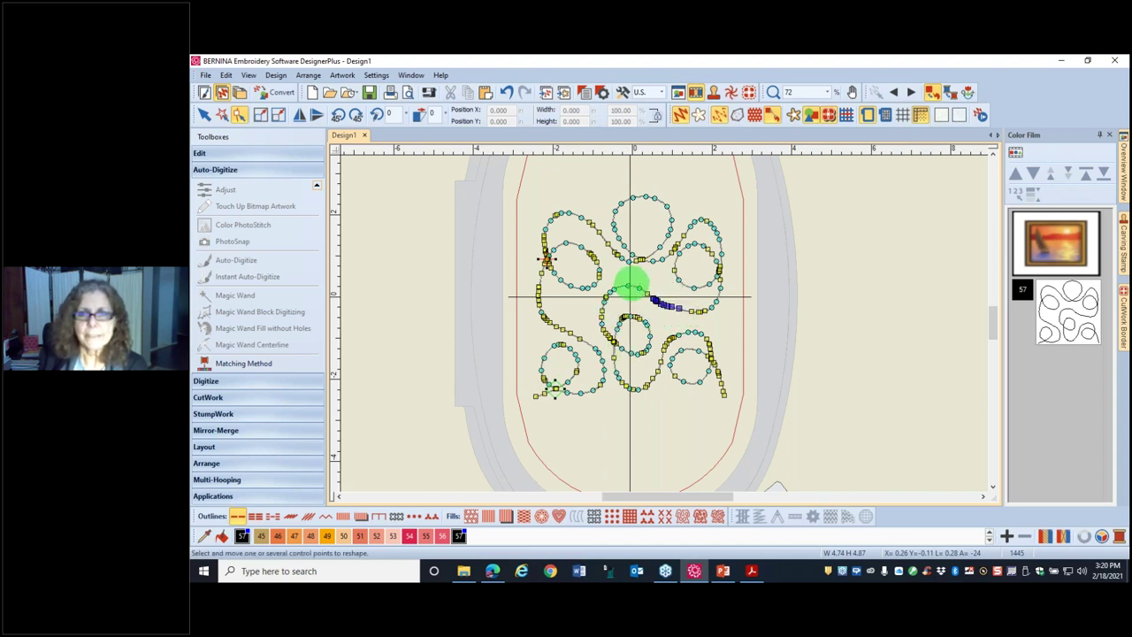
{"action": "key", "text": "Delete"}
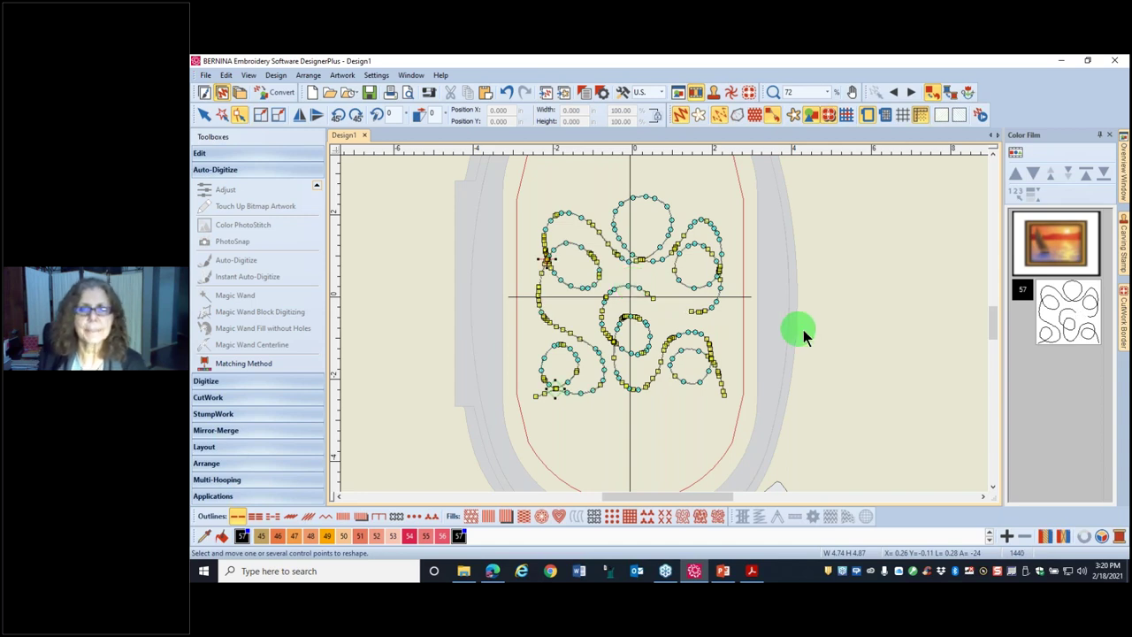
{"action": "left_click_drag", "start_coordinate": [669, 298], "coordinate": [694, 358]}
{"action": "scroll", "coordinate": [694, 358], "scroll_direction": "down", "scroll_amount": 2}
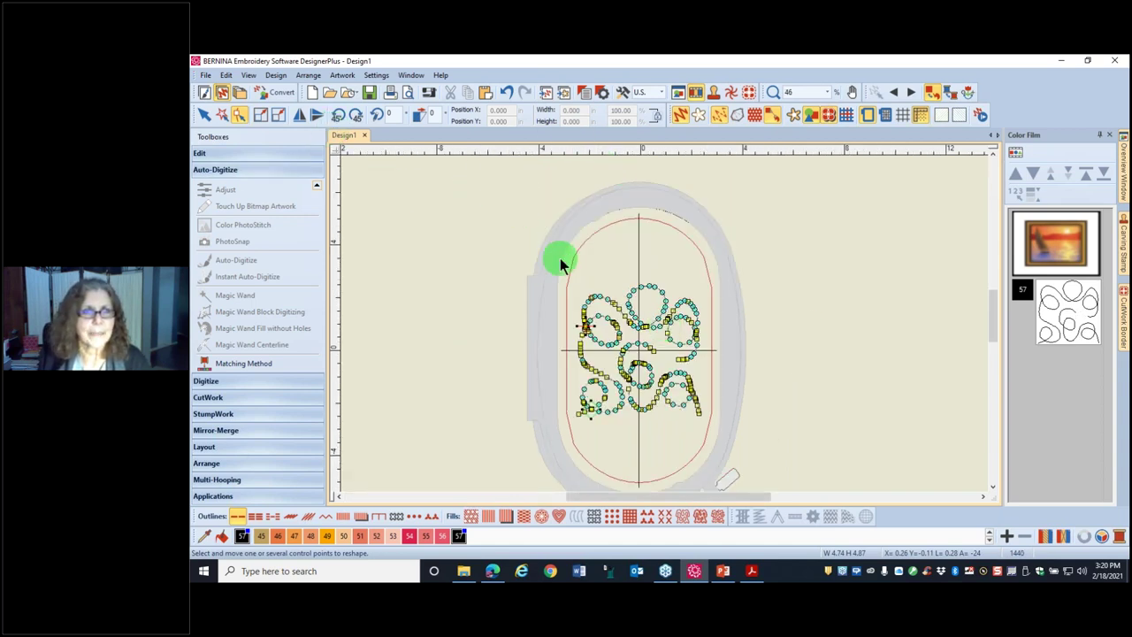
Step: Undo both reshape changes and deselect the meander design
{"action": "left_click", "coordinate": [506, 93]}
{"action": "left_click", "coordinate": [506, 93]}
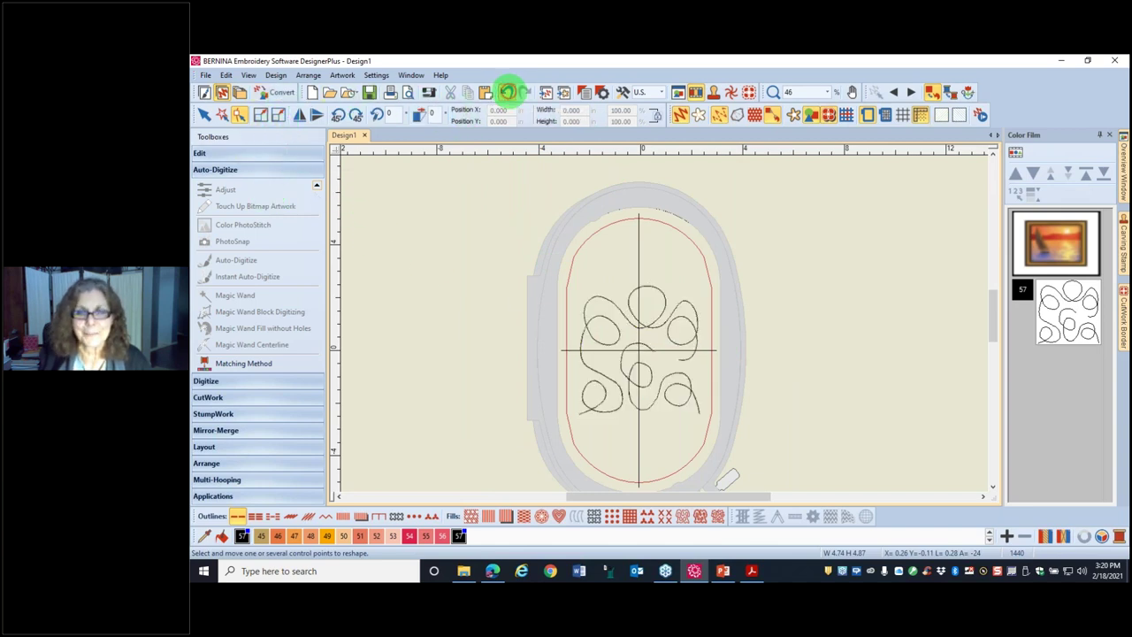
{"action": "left_click", "coordinate": [423, 235]}
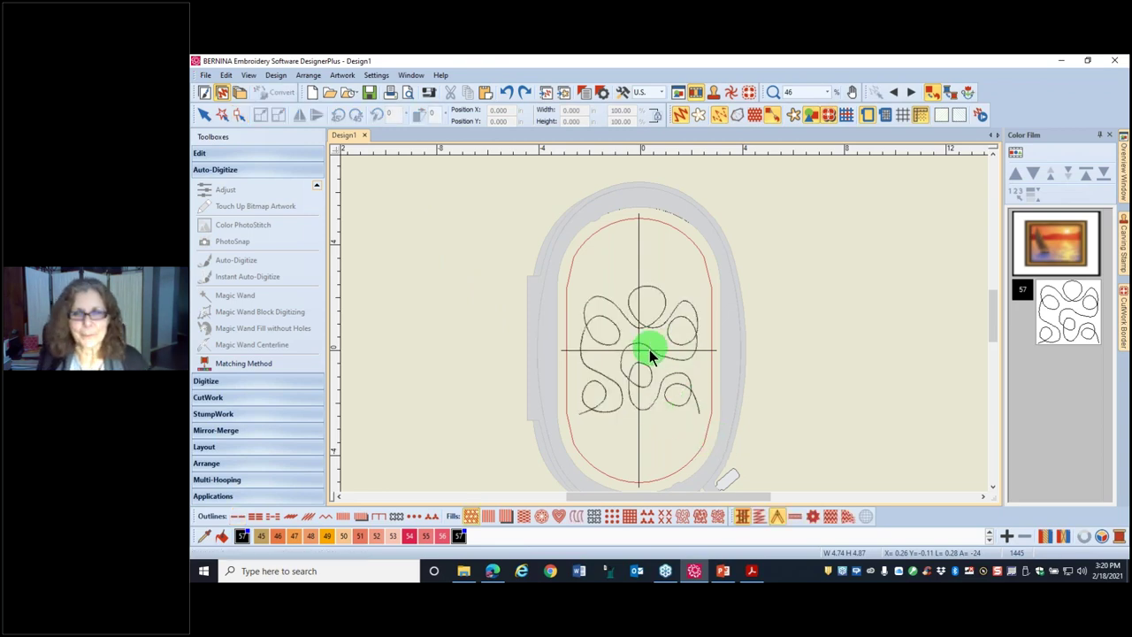
Step: Inspect the top loop junction up close, then zoom out and select the whole meander
{"action": "scroll", "coordinate": [664, 322], "scroll_direction": "up", "scroll_amount": 2}
{"action": "scroll", "coordinate": [664, 323], "scroll_direction": "up", "scroll_amount": 4}
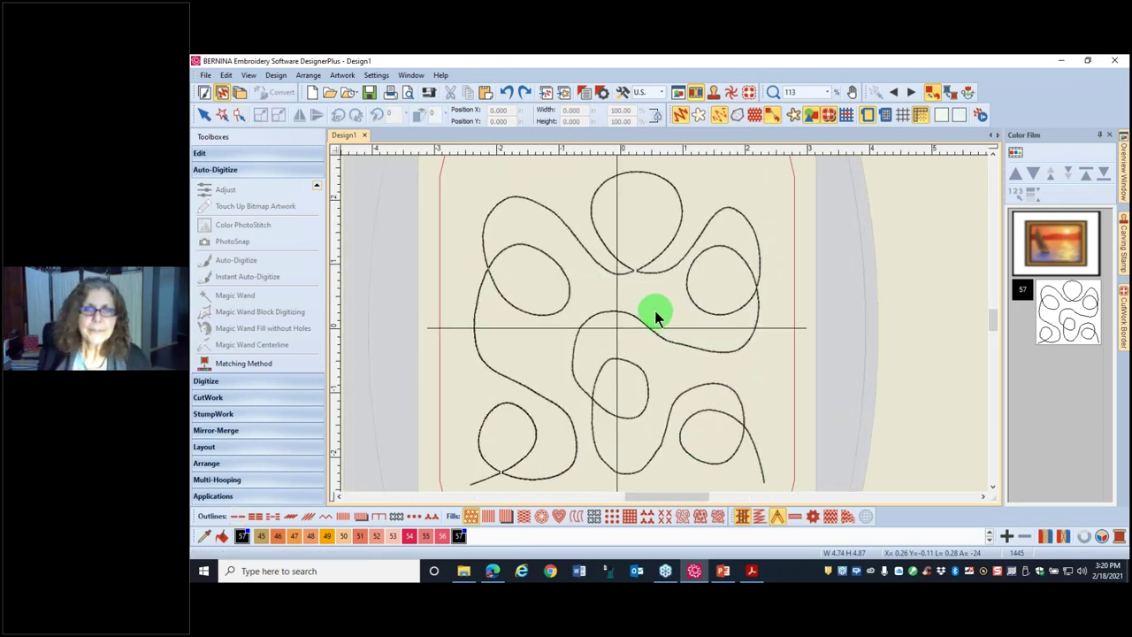
{"action": "scroll", "coordinate": [664, 323], "scroll_direction": "up", "scroll_amount": 1}
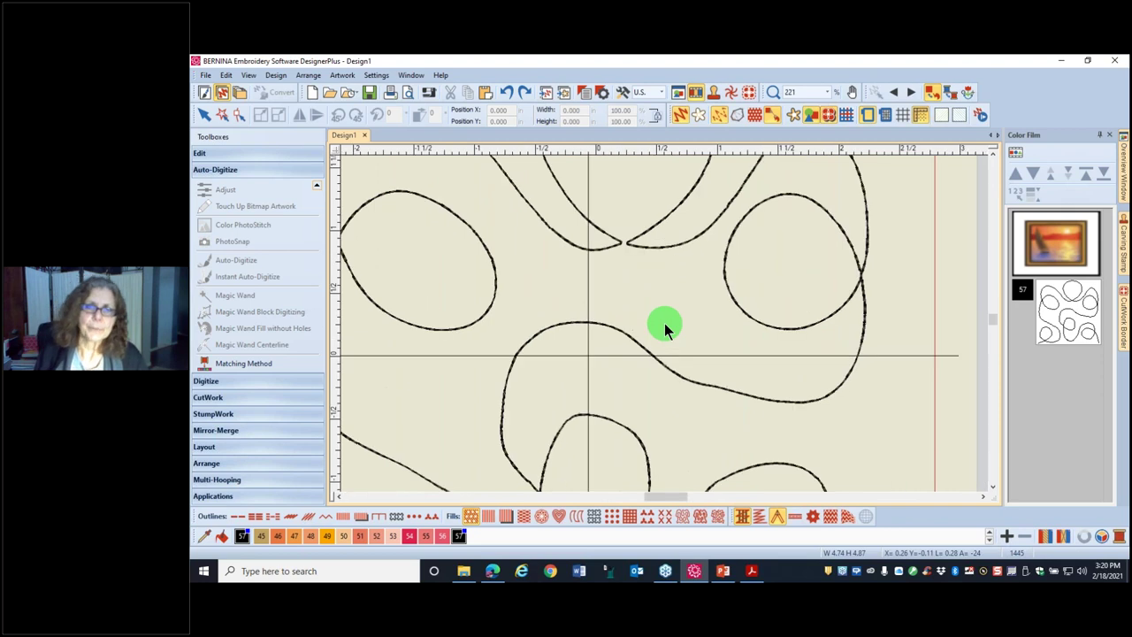
{"action": "left_click", "coordinate": [620, 245]}
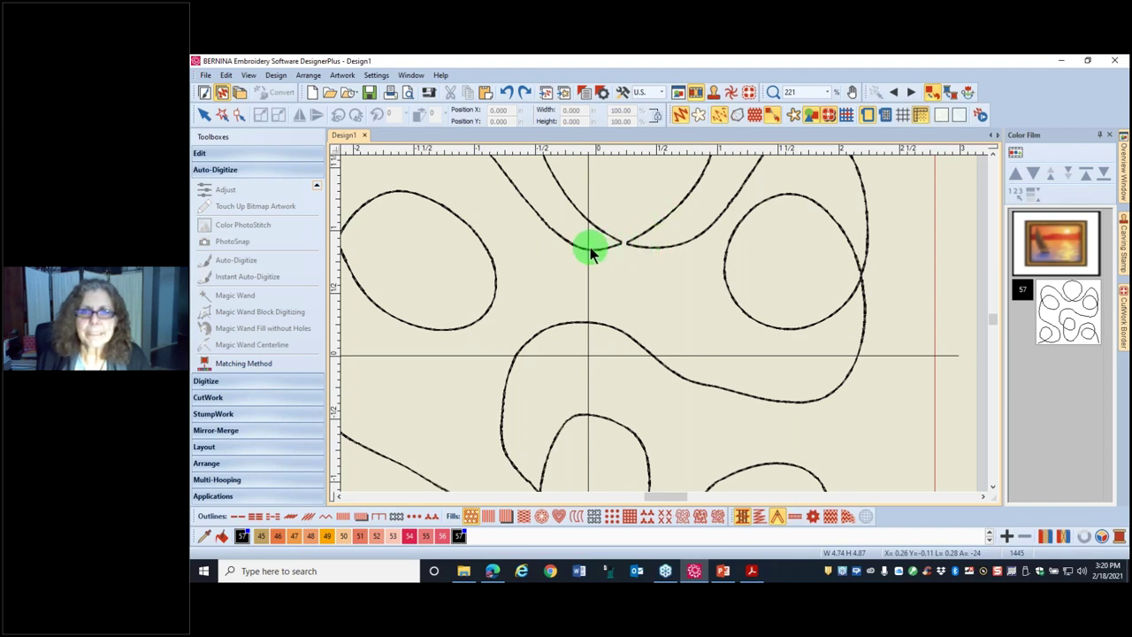
{"action": "scroll", "coordinate": [664, 323], "scroll_direction": "down", "scroll_amount": 2}
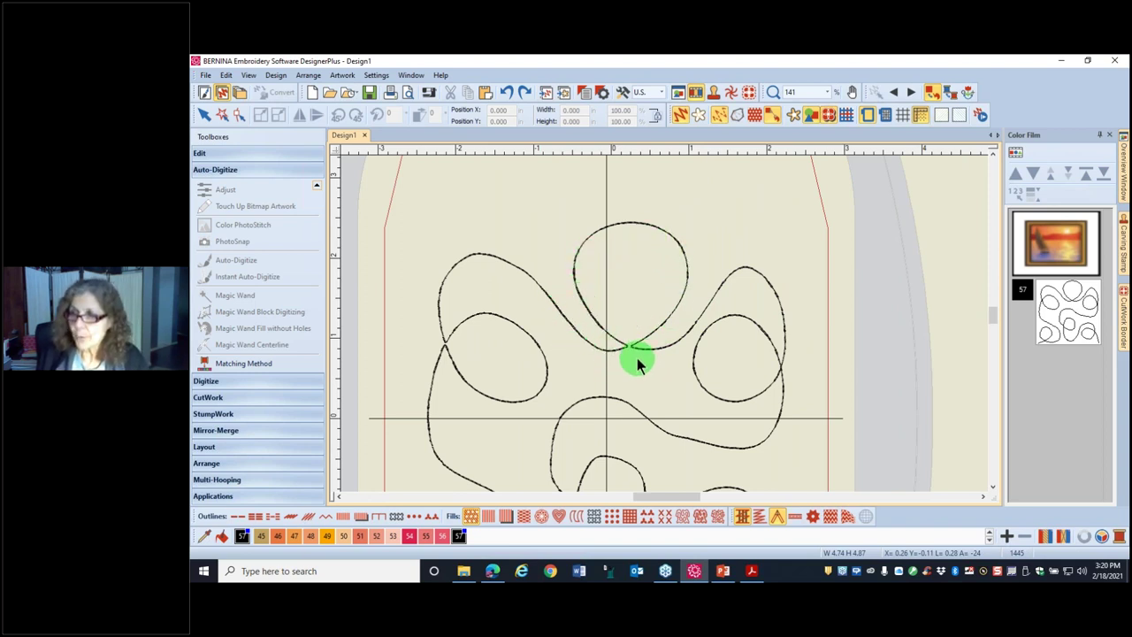
{"action": "scroll", "coordinate": [637, 357], "scroll_direction": "down", "scroll_amount": 1}
{"action": "scroll", "coordinate": [653, 338], "scroll_direction": "down", "scroll_amount": 1}
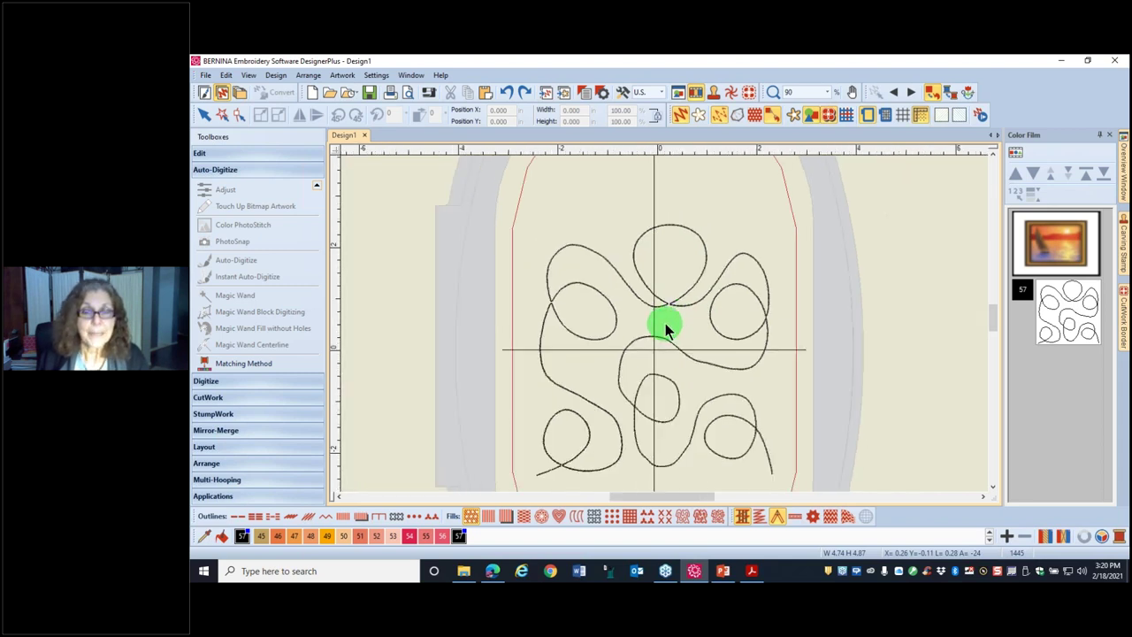
{"action": "left_click", "coordinate": [665, 307]}
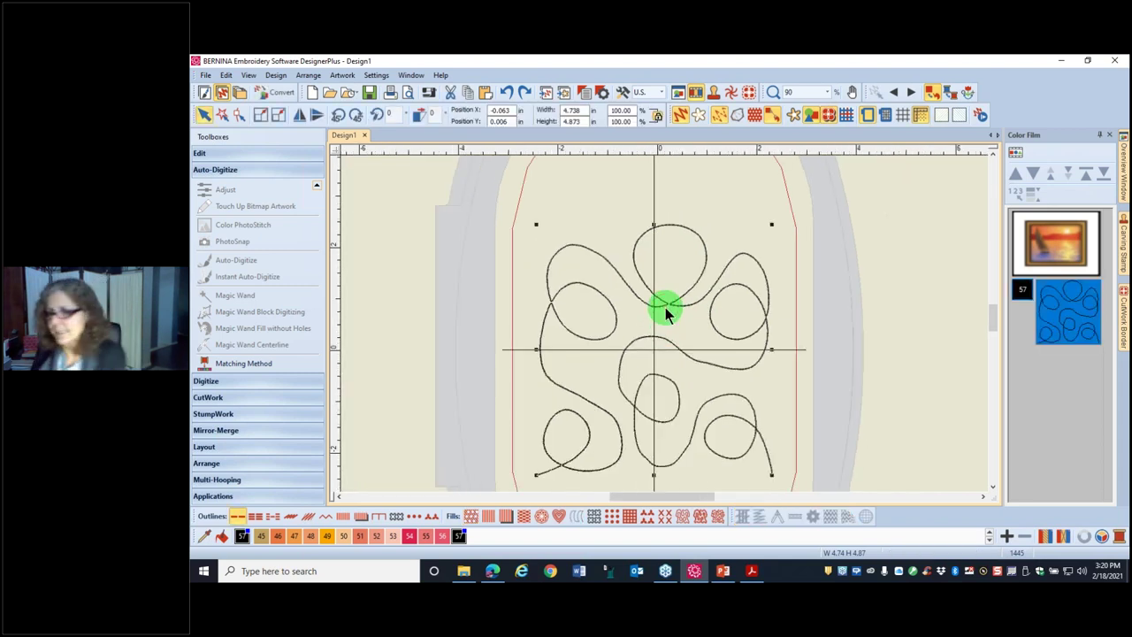
Step: Delete the auto-digitized stitching, show the artwork again, and open Single outline properties
{"action": "key", "text": "Delete"}
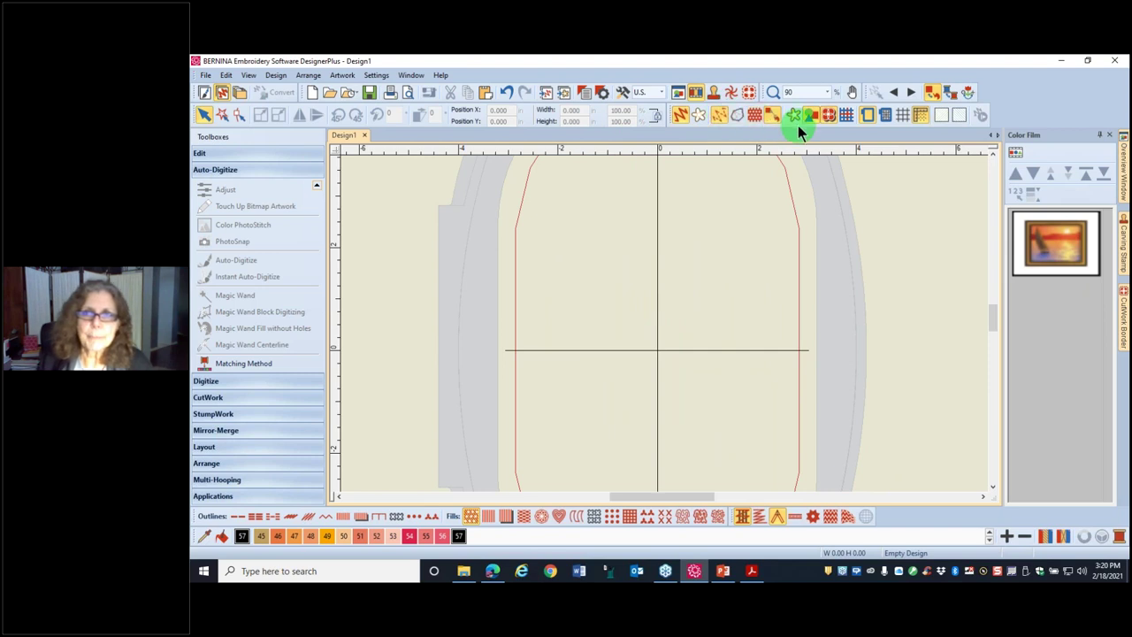
{"action": "left_click", "coordinate": [792, 115]}
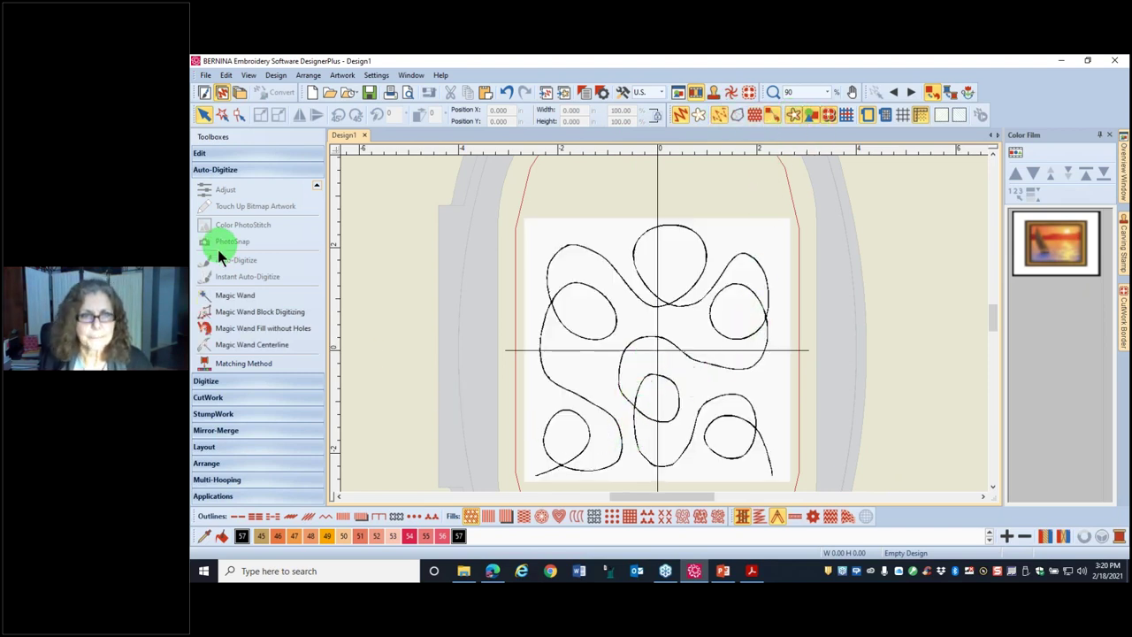
{"action": "left_click", "coordinate": [215, 380]}
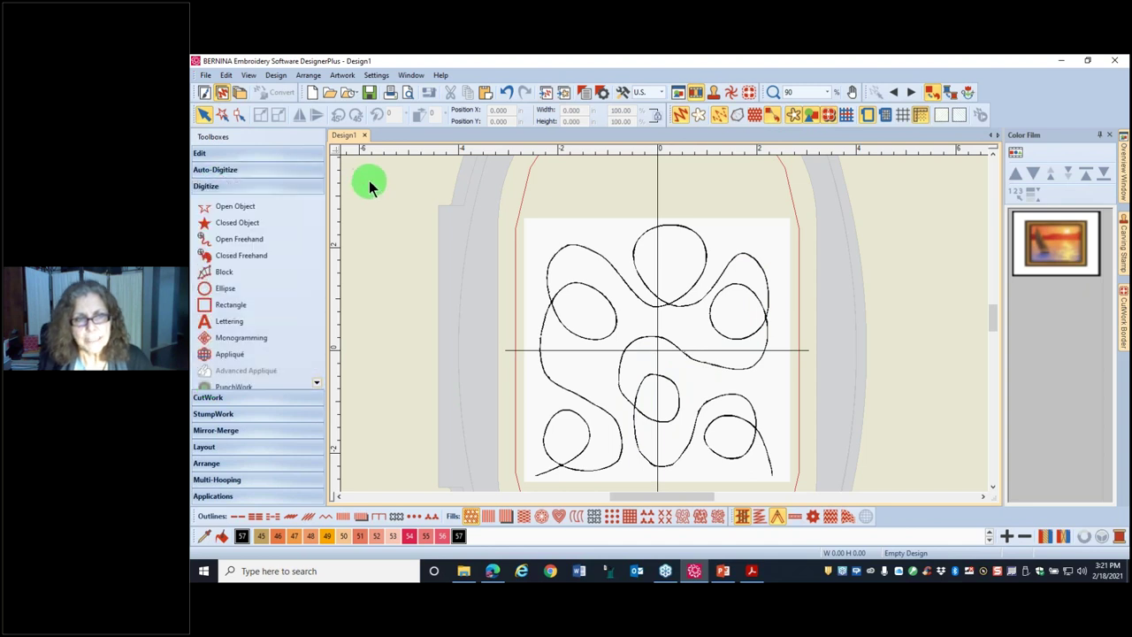
{"action": "right_click", "coordinate": [239, 521]}
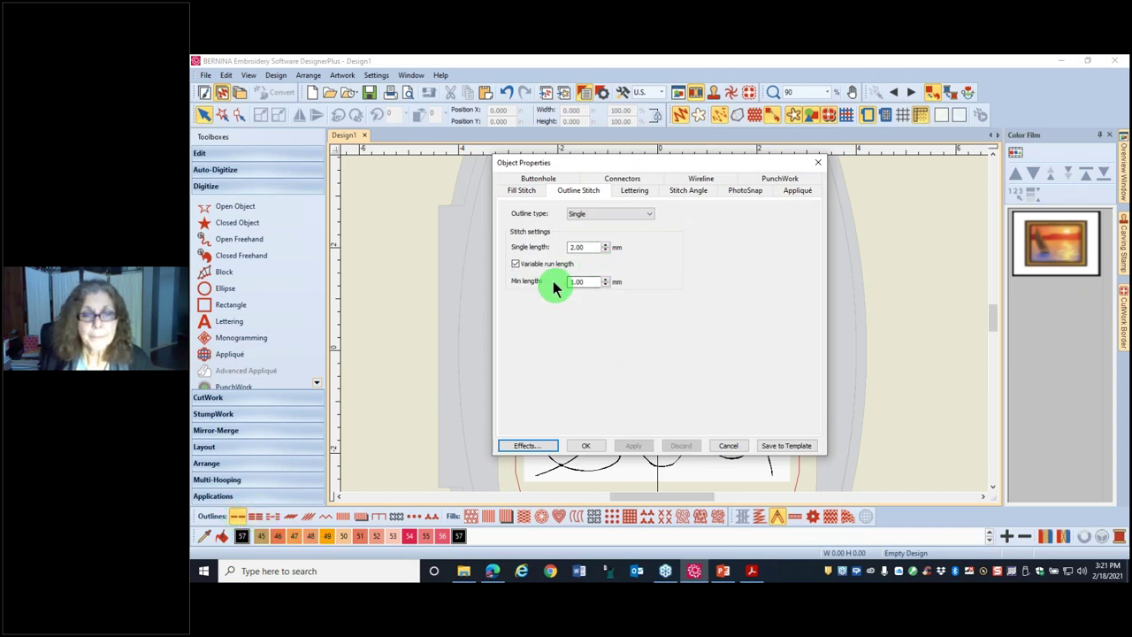
Step: Change the Single outline stitch length from 2.00 to 3 mm and confirm
{"action": "double_click", "coordinate": [583, 248]}
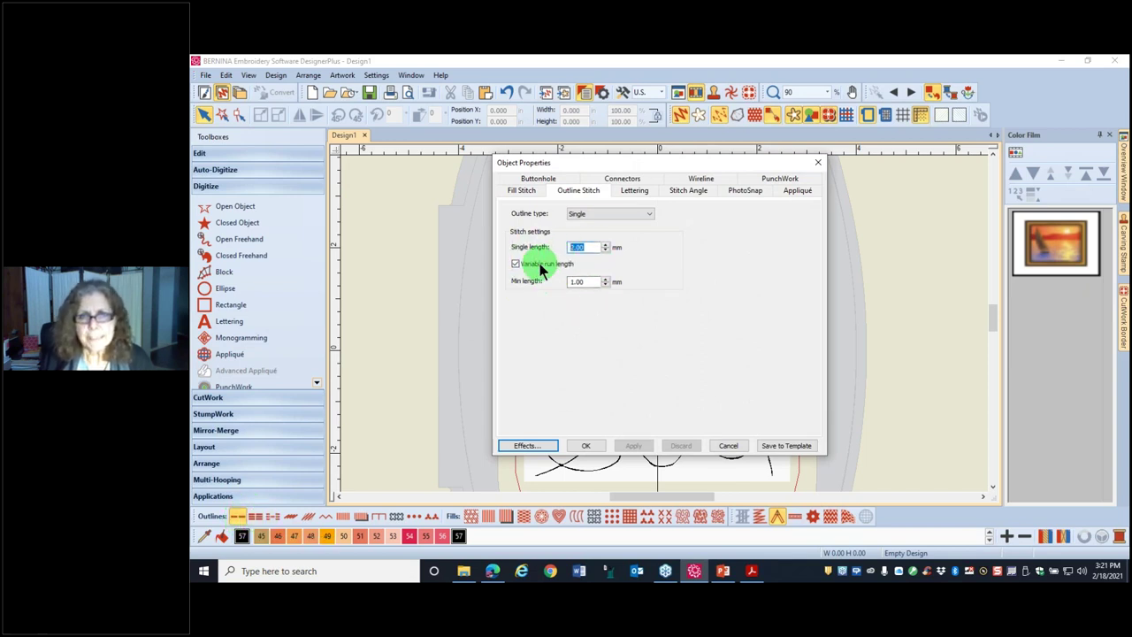
{"action": "type", "text": "3"}
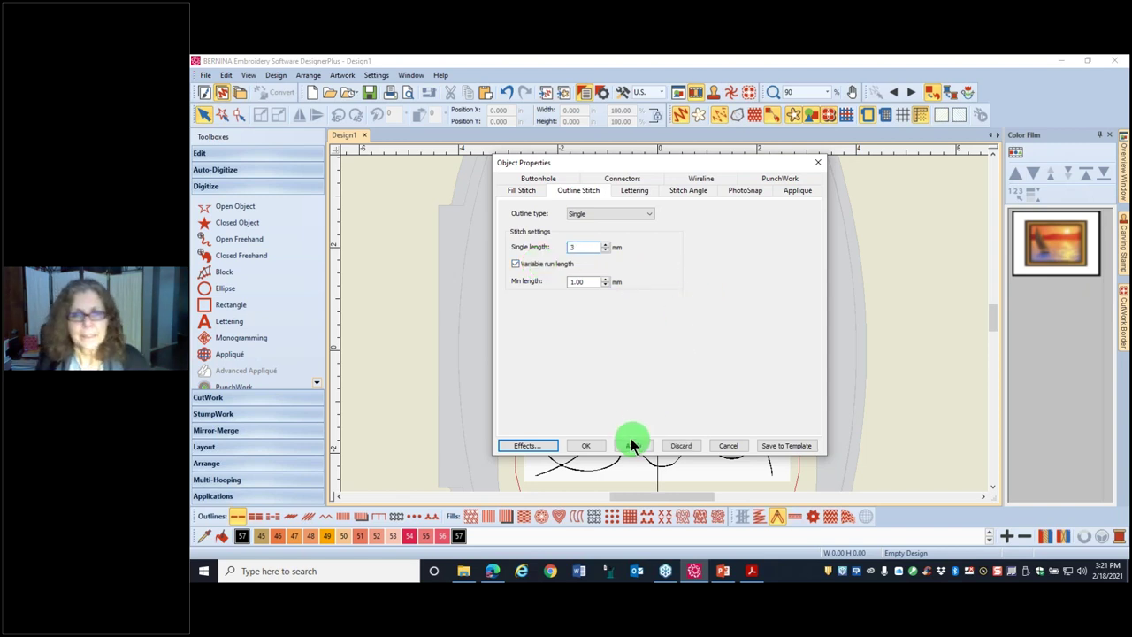
{"action": "left_click", "coordinate": [589, 446]}
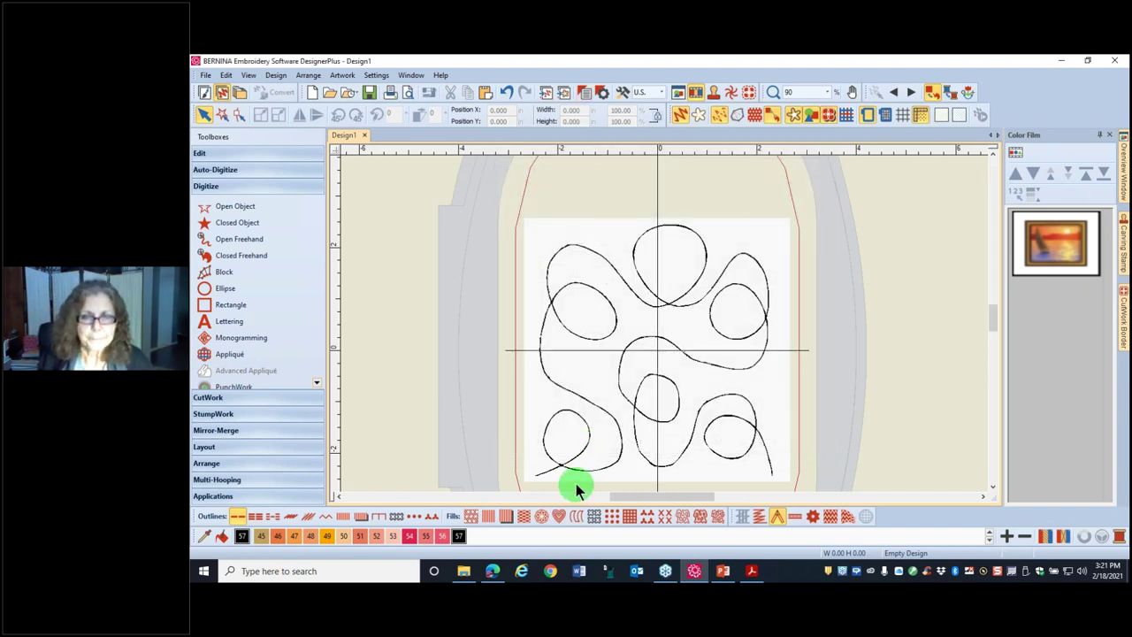
Step: Start an Open Object curve at the lower-left end and trace the lower- and upper-left loops
{"action": "left_click", "coordinate": [232, 207]}
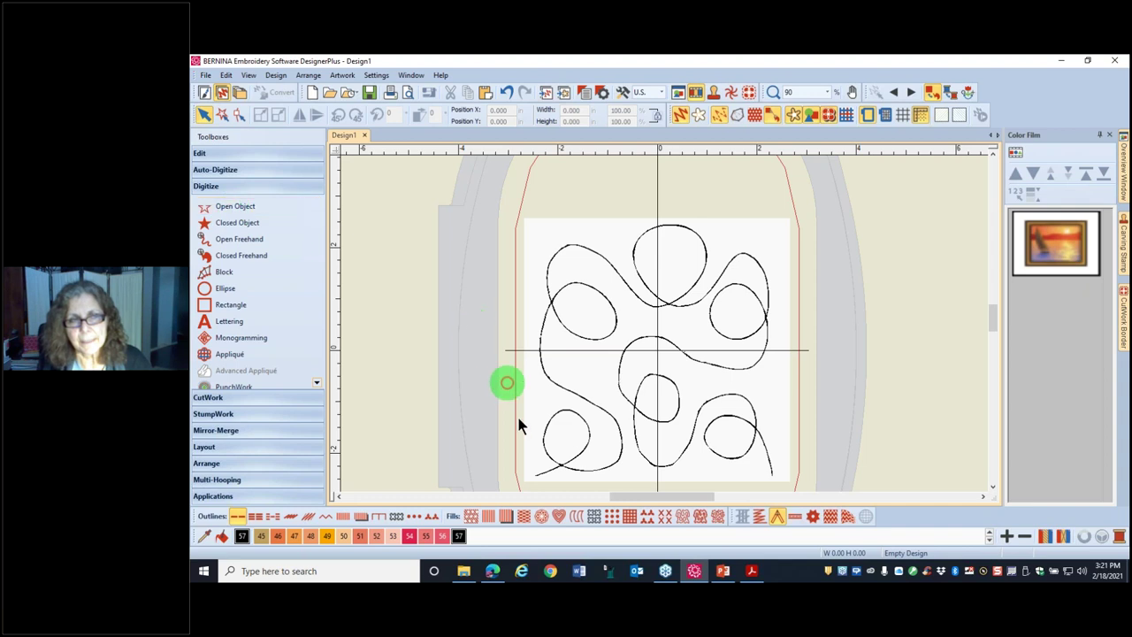
{"action": "left_click", "coordinate": [536, 475]}
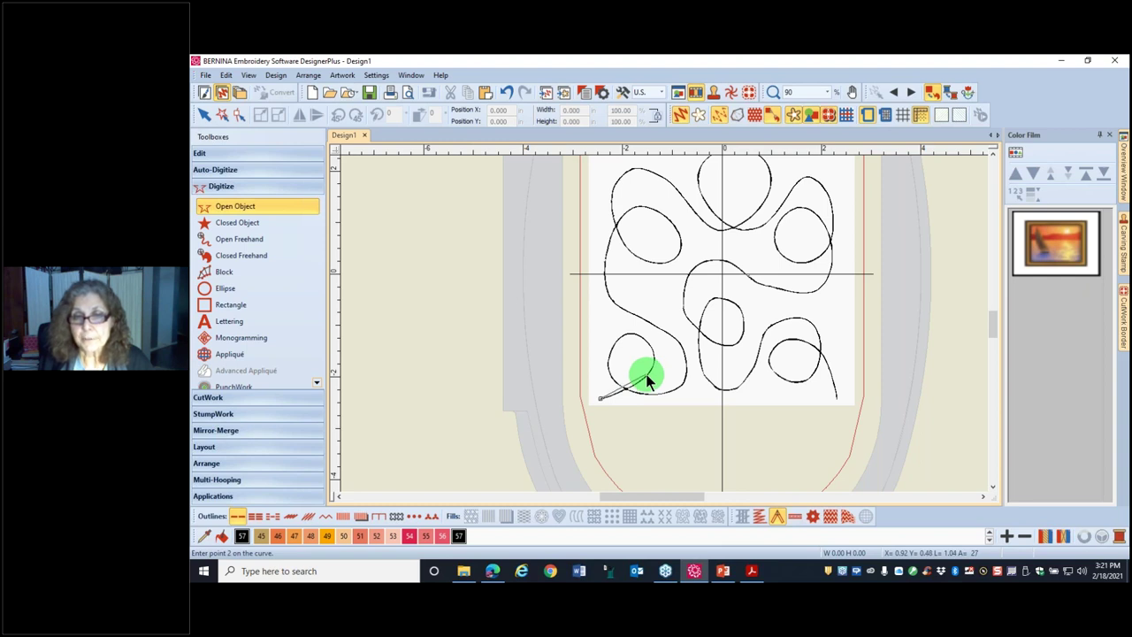
{"action": "left_click", "coordinate": [648, 374]}
{"action": "left_click", "coordinate": [643, 336]}
{"action": "left_click", "coordinate": [611, 345]}
{"action": "left_click", "coordinate": [622, 387]}
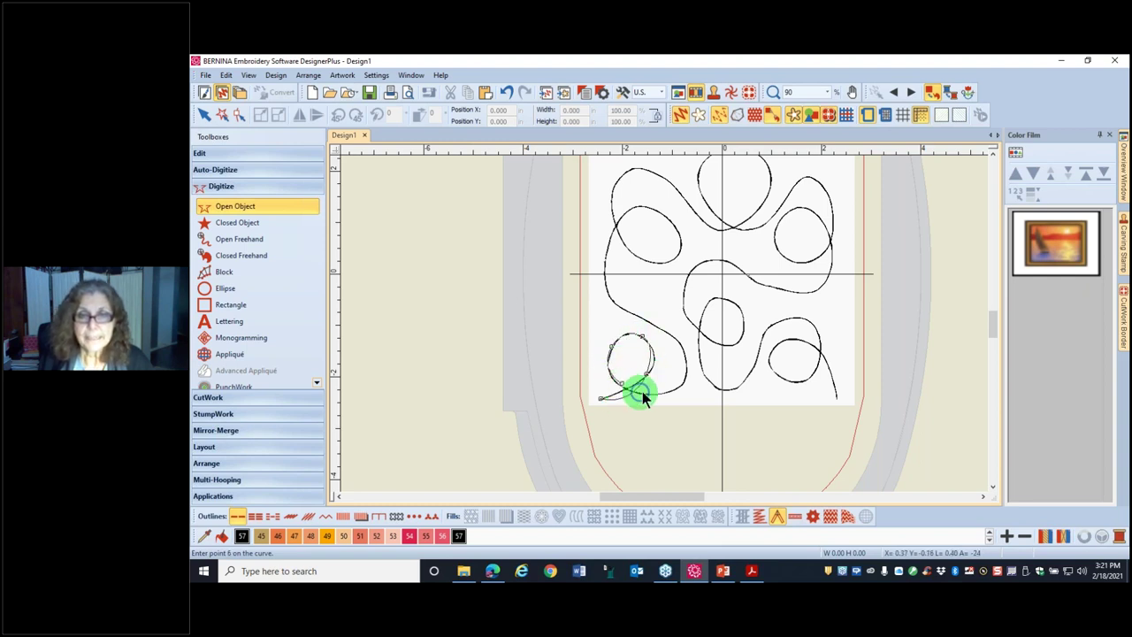
{"action": "left_click", "coordinate": [651, 391]}
{"action": "left_click", "coordinate": [687, 379]}
{"action": "left_click", "coordinate": [665, 330]}
{"action": "left_click", "coordinate": [608, 295]}
{"action": "left_click", "coordinate": [607, 239]}
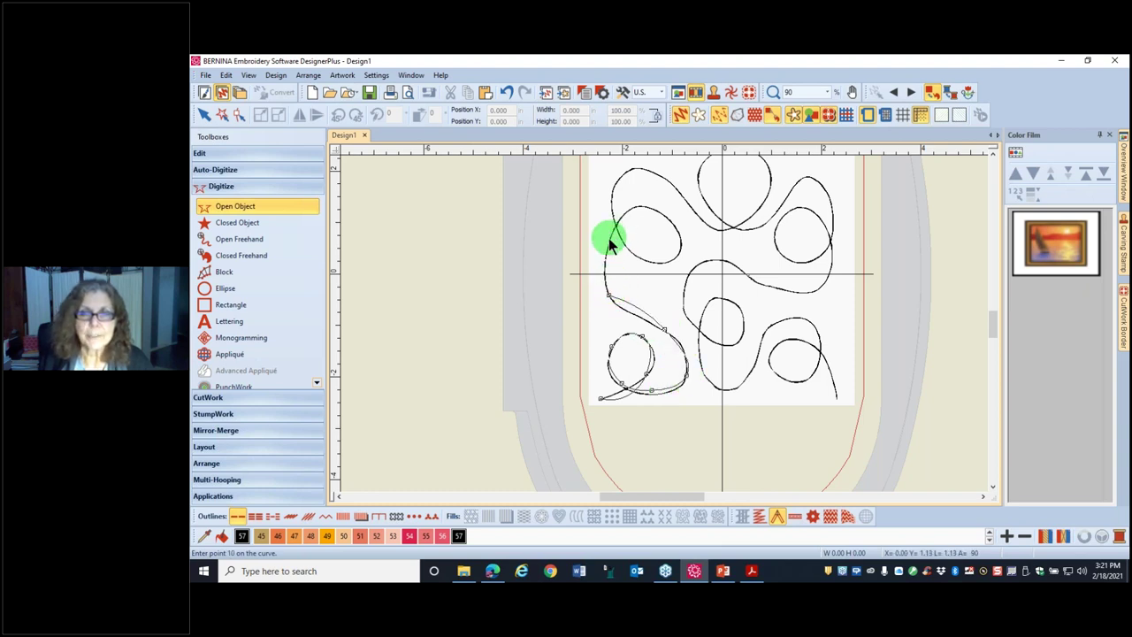
{"action": "left_click", "coordinate": [648, 210]}
{"action": "left_click", "coordinate": [680, 237]}
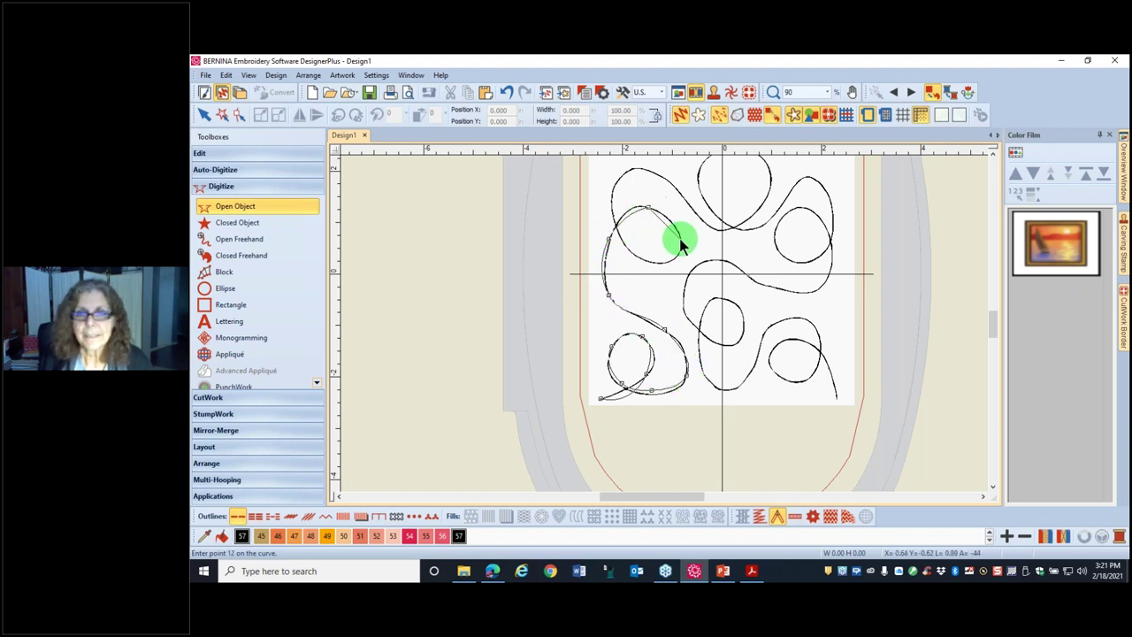
{"action": "left_click", "coordinate": [650, 262]}
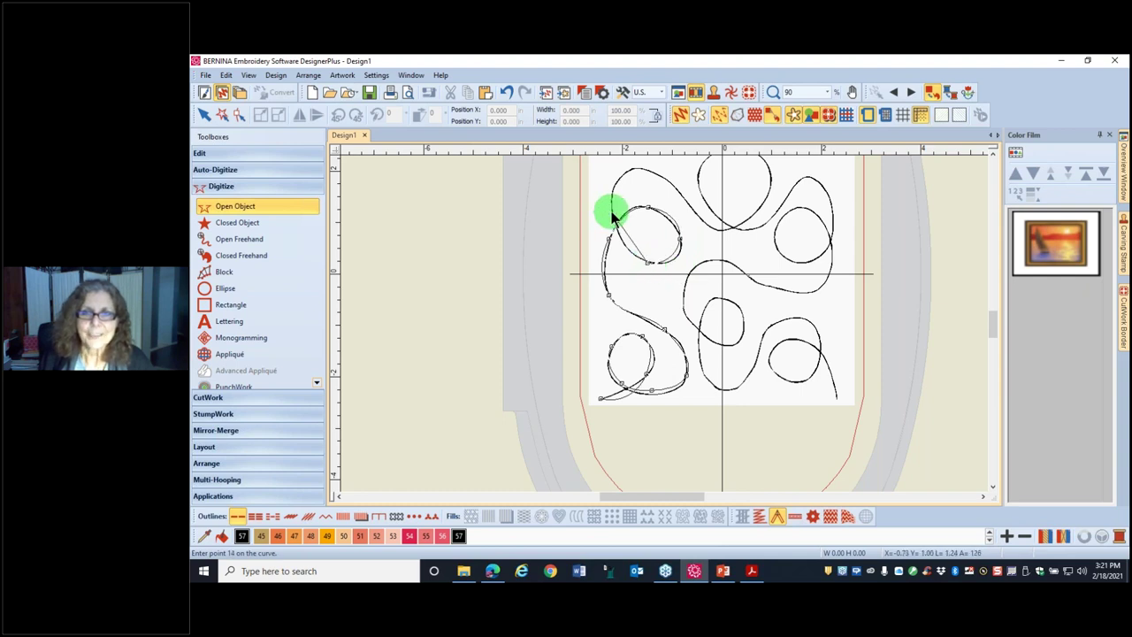
{"action": "left_click", "coordinate": [634, 176]}
Step: Continue the curve through the top centre loop and around the upper-right and right loops
{"action": "left_click", "coordinate": [653, 248]}
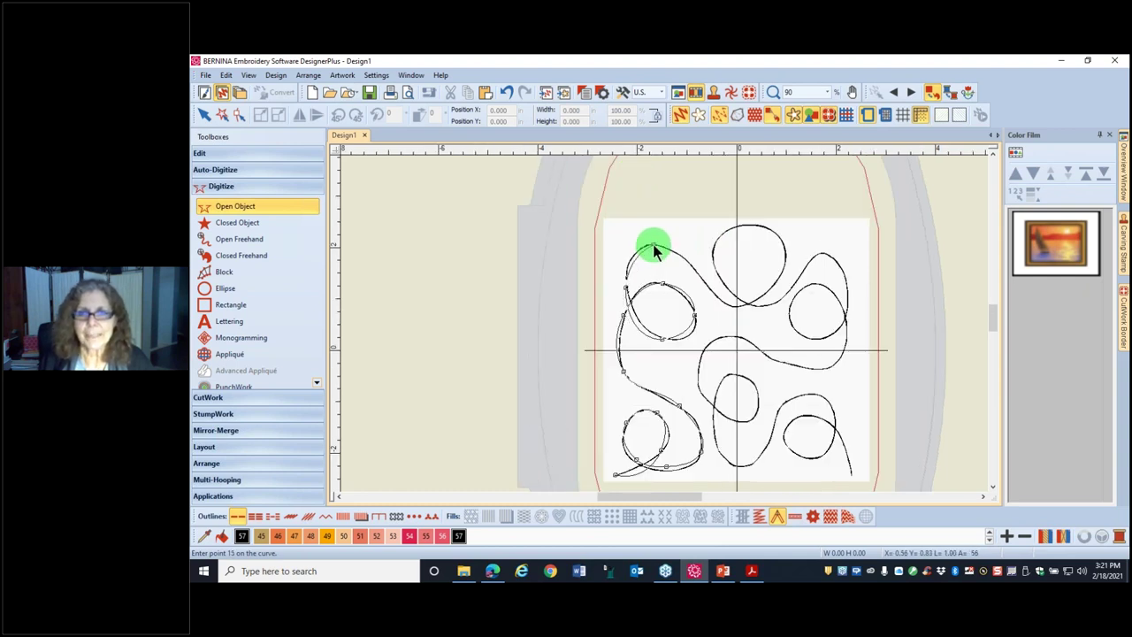
{"action": "left_click", "coordinate": [694, 270]}
{"action": "left_click", "coordinate": [728, 306]}
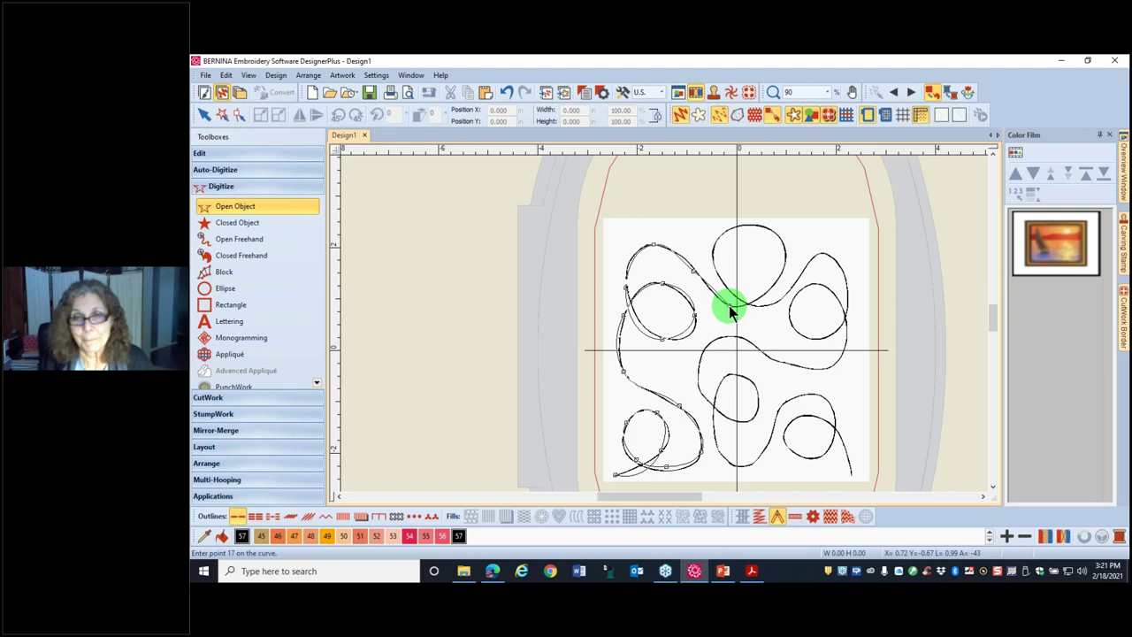
{"action": "left_click", "coordinate": [769, 294]}
{"action": "left_click", "coordinate": [777, 234]}
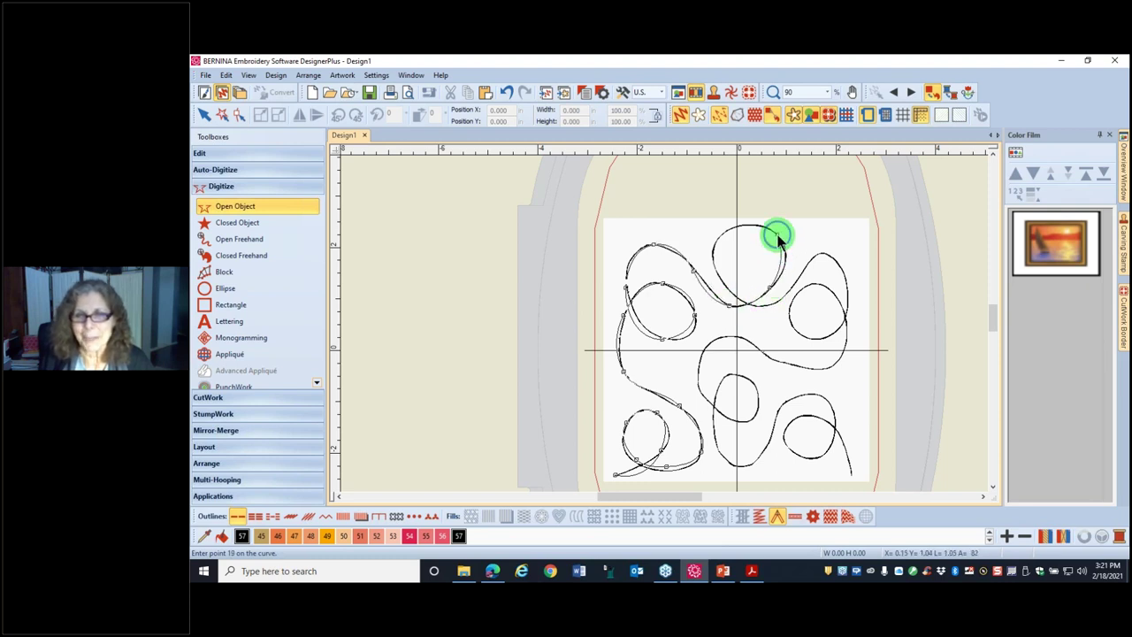
{"action": "left_click", "coordinate": [733, 228]}
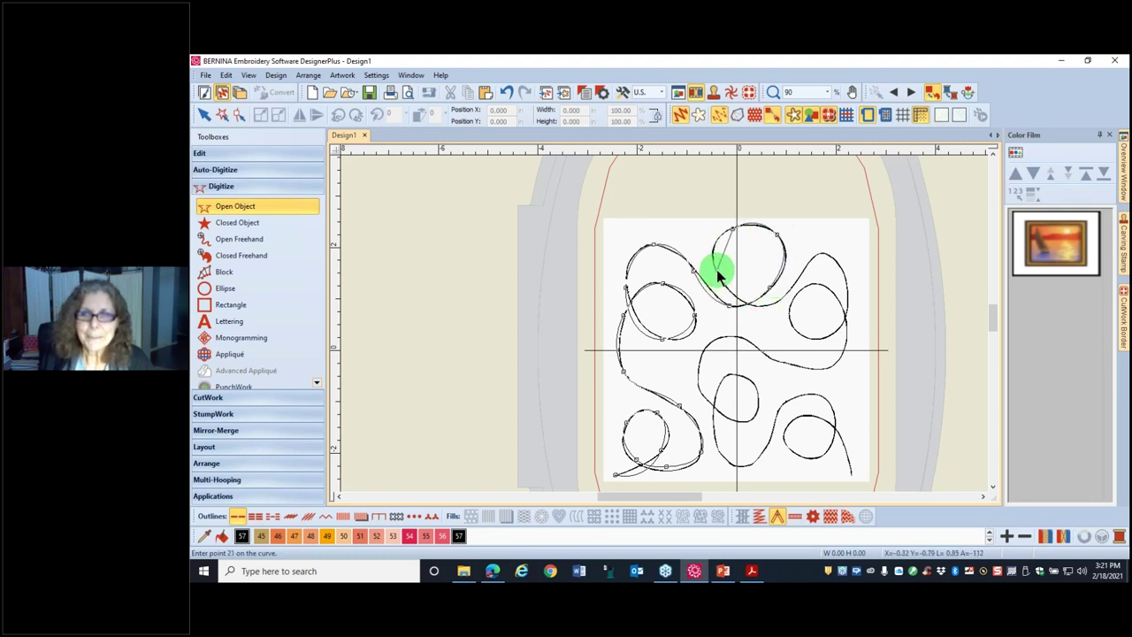
{"action": "left_click", "coordinate": [716, 270]}
{"action": "left_click", "coordinate": [753, 304]}
{"action": "left_click", "coordinate": [817, 255]}
{"action": "left_click", "coordinate": [845, 277]}
{"action": "left_click", "coordinate": [851, 316]}
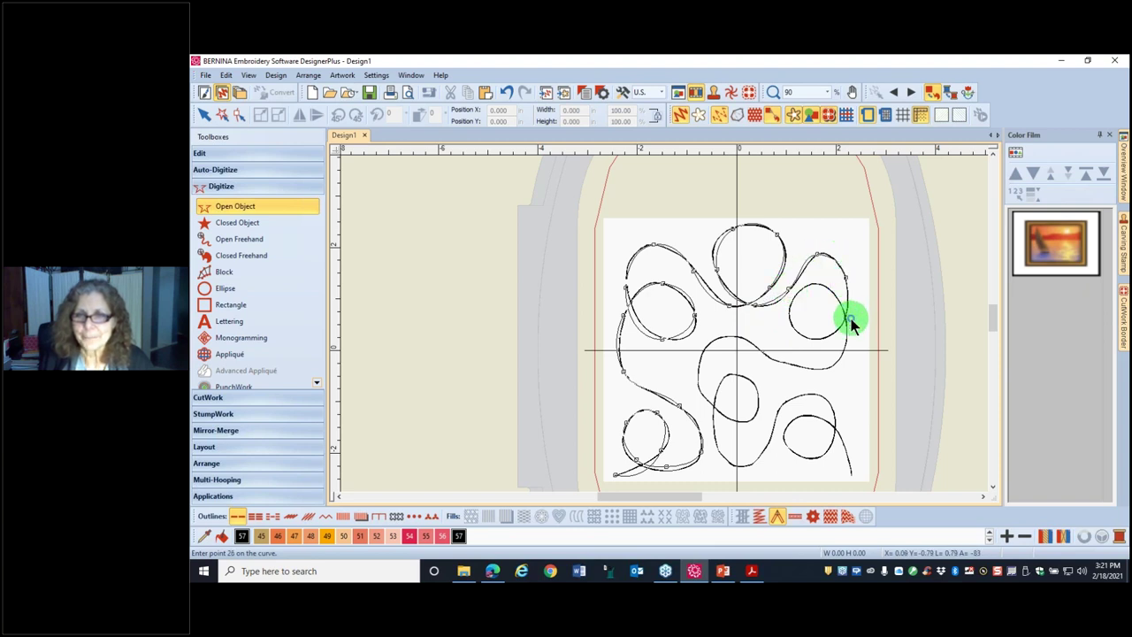
{"action": "left_click", "coordinate": [817, 341]}
{"action": "left_click", "coordinate": [800, 287]}
{"action": "left_click", "coordinate": [829, 297]}
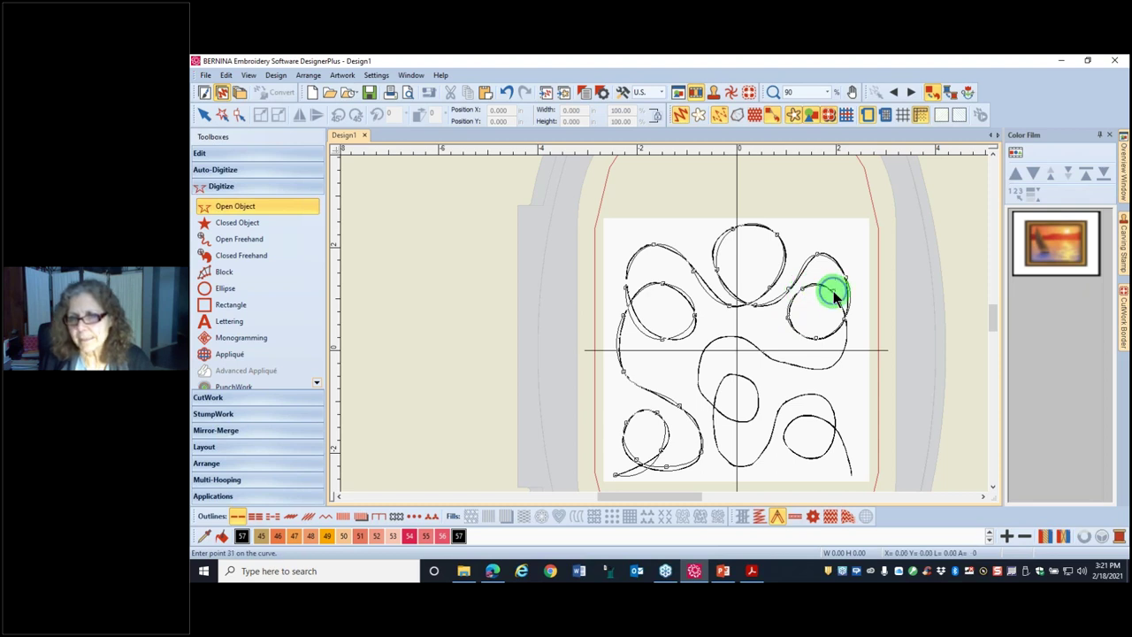
{"action": "left_click", "coordinate": [845, 338]}
{"action": "left_click", "coordinate": [845, 343]}
{"action": "left_click", "coordinate": [814, 370]}
{"action": "left_click", "coordinate": [785, 362]}
Step: Trace the small centre and lower-right loops to the line's end and finish the open object
{"action": "left_click", "coordinate": [725, 331]}
{"action": "left_click", "coordinate": [705, 354]}
{"action": "left_click", "coordinate": [704, 393]}
{"action": "left_click", "coordinate": [733, 412]}
{"action": "left_click", "coordinate": [759, 407]}
{"action": "left_click", "coordinate": [741, 380]}
{"action": "left_click", "coordinate": [717, 396]}
{"action": "left_click", "coordinate": [716, 434]}
{"action": "left_click", "coordinate": [741, 471]}
{"action": "left_click", "coordinate": [781, 407]}
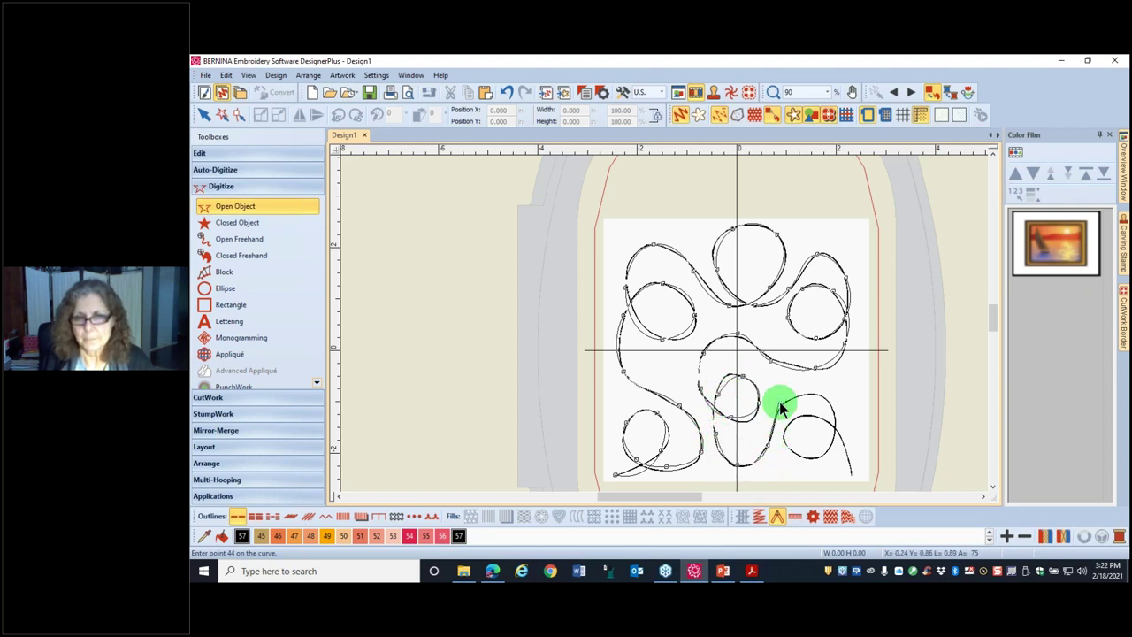
{"action": "left_click", "coordinate": [822, 397]}
{"action": "left_click", "coordinate": [840, 425]}
{"action": "left_click", "coordinate": [829, 442]}
{"action": "left_click", "coordinate": [810, 456]}
{"action": "left_click", "coordinate": [784, 437]}
{"action": "left_click", "coordinate": [799, 421]}
{"action": "left_click", "coordinate": [822, 424]}
{"action": "left_click", "coordinate": [843, 440]}
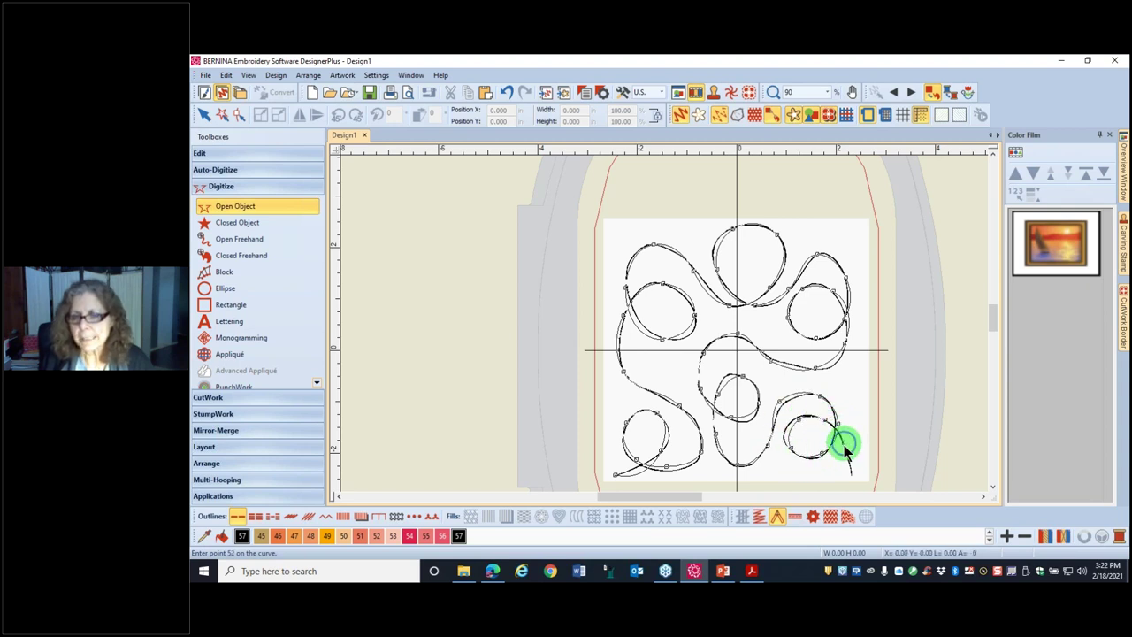
{"action": "left_click", "coordinate": [757, 404]}
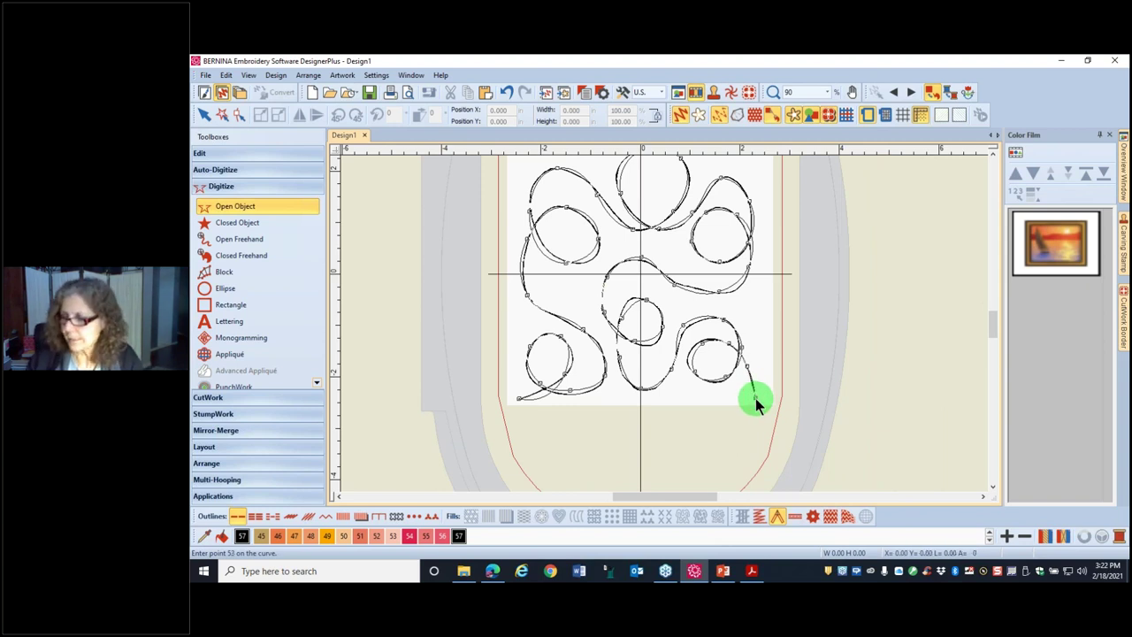
{"action": "key", "text": "Return"}
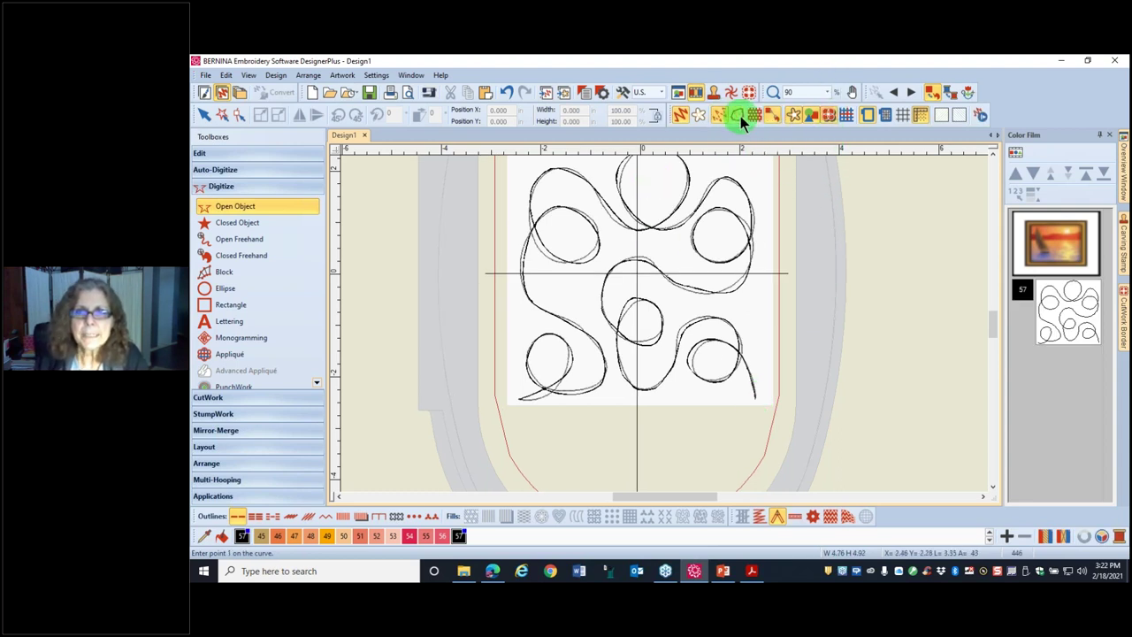
Step: Hide the line-art backdrop, finish the traced meander as a 446-stitch outline, and select it
{"action": "left_click", "coordinate": [776, 122]}
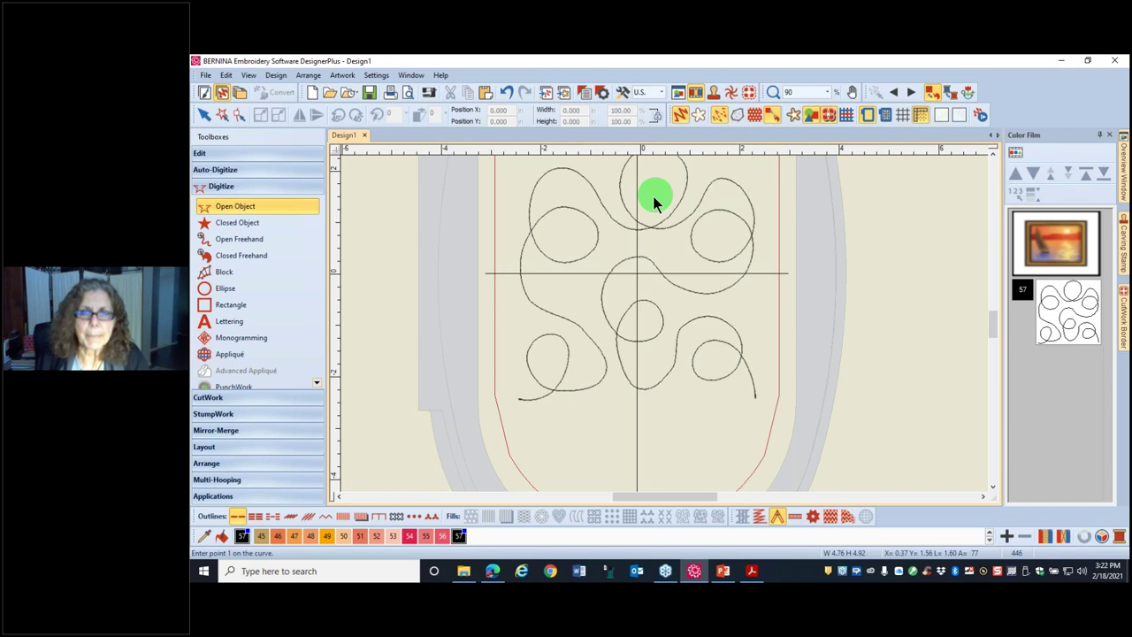
{"action": "scroll", "coordinate": [652, 198], "scroll_direction": "down", "scroll_amount": 1}
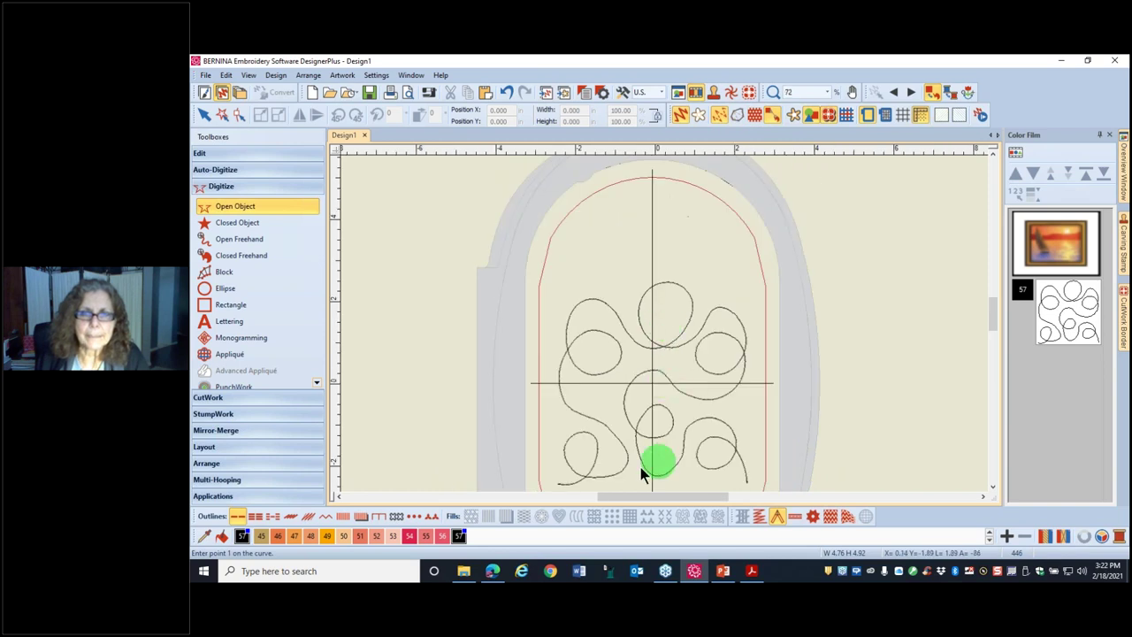
{"action": "key", "text": "Escape"}
{"action": "left_click", "coordinate": [720, 396]}
{"action": "left_click", "coordinate": [653, 352]}
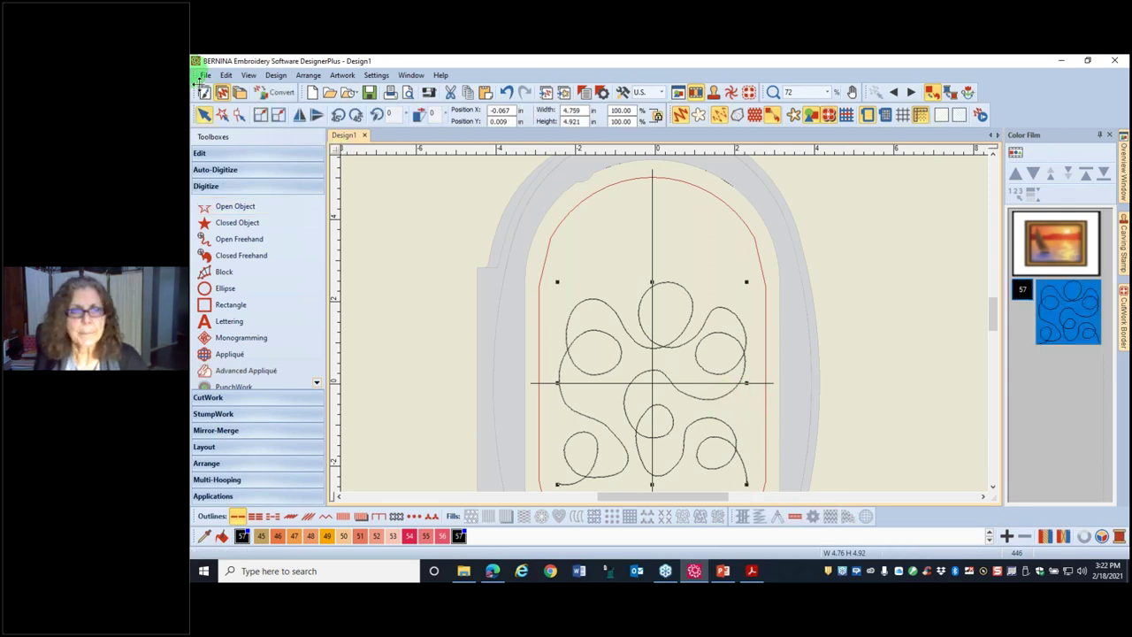
{"action": "left_click", "coordinate": [236, 114]}
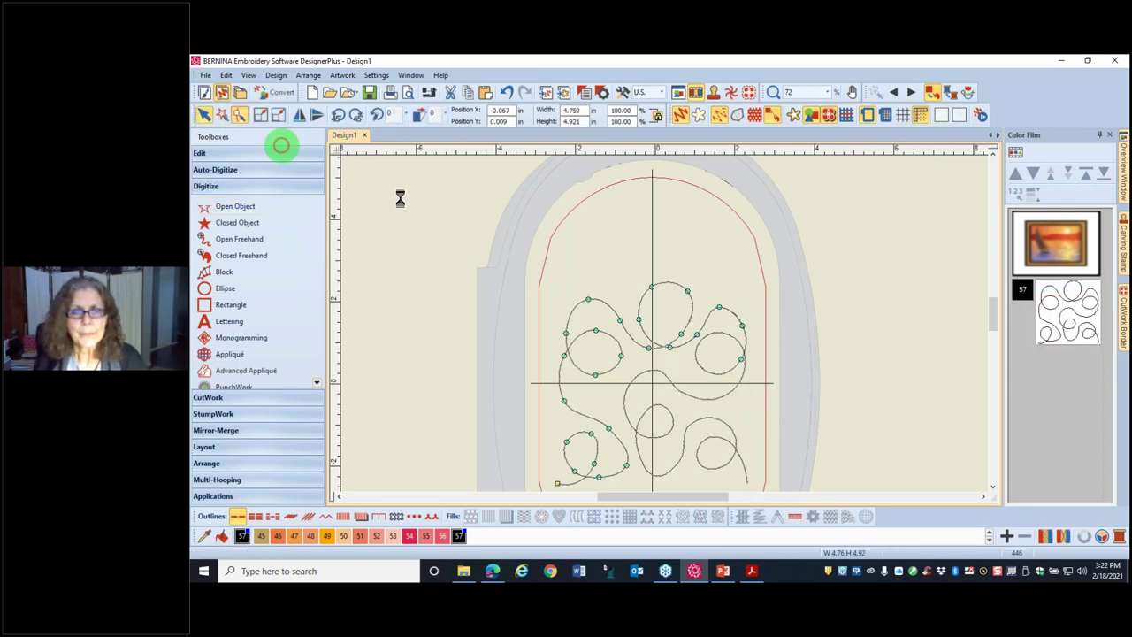
{"action": "left_click", "coordinate": [994, 325]}
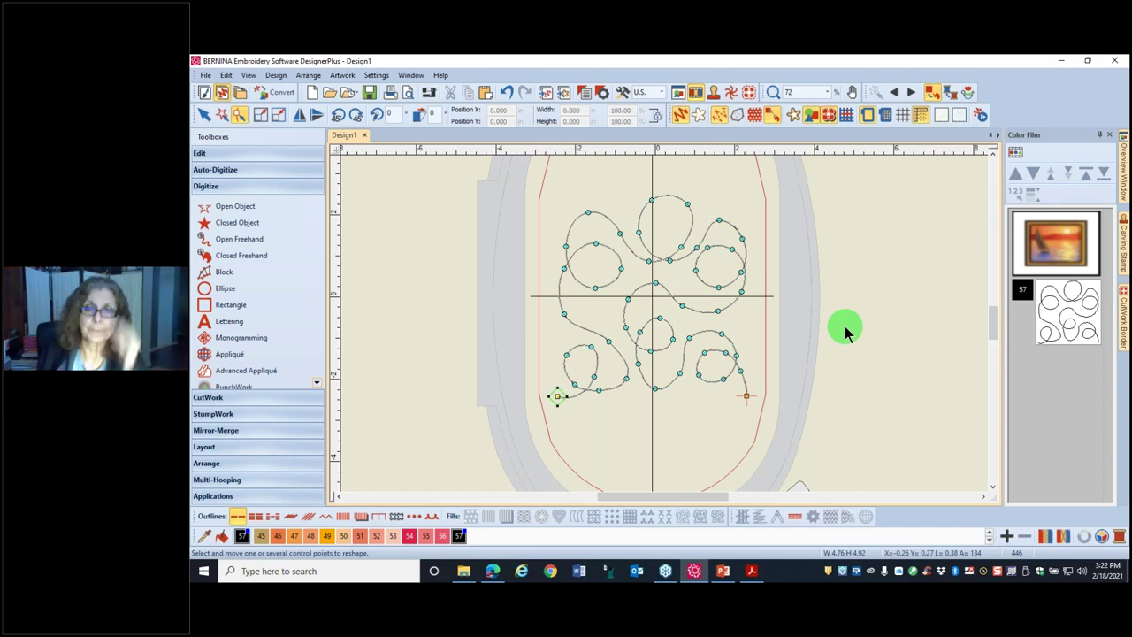
{"action": "left_click", "coordinate": [597, 289]}
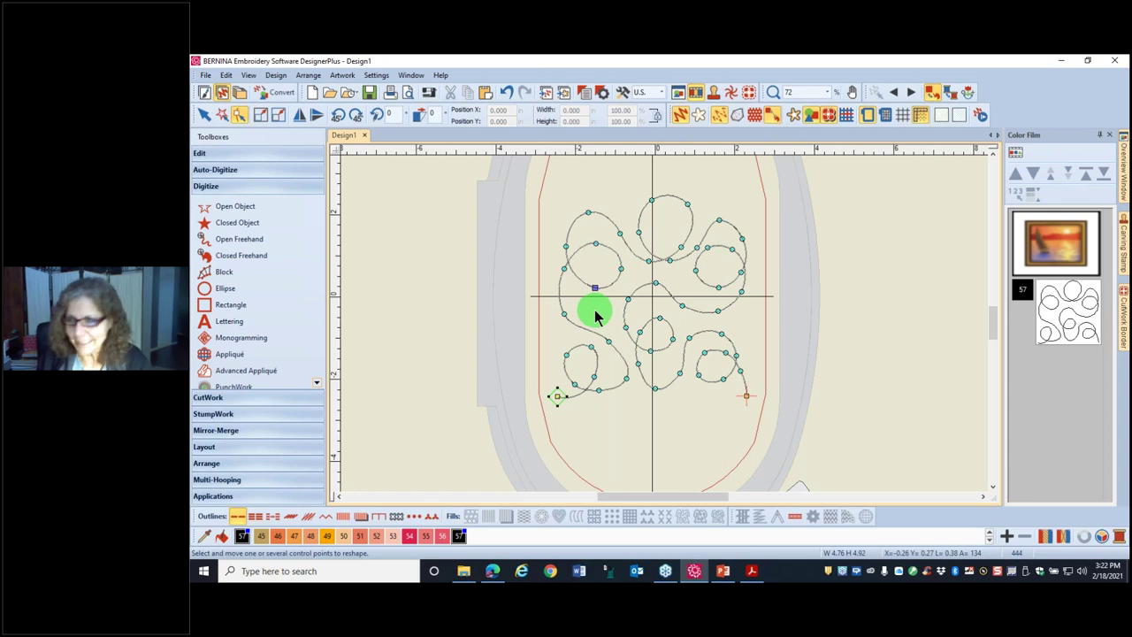
{"action": "left_click", "coordinate": [445, 277]}
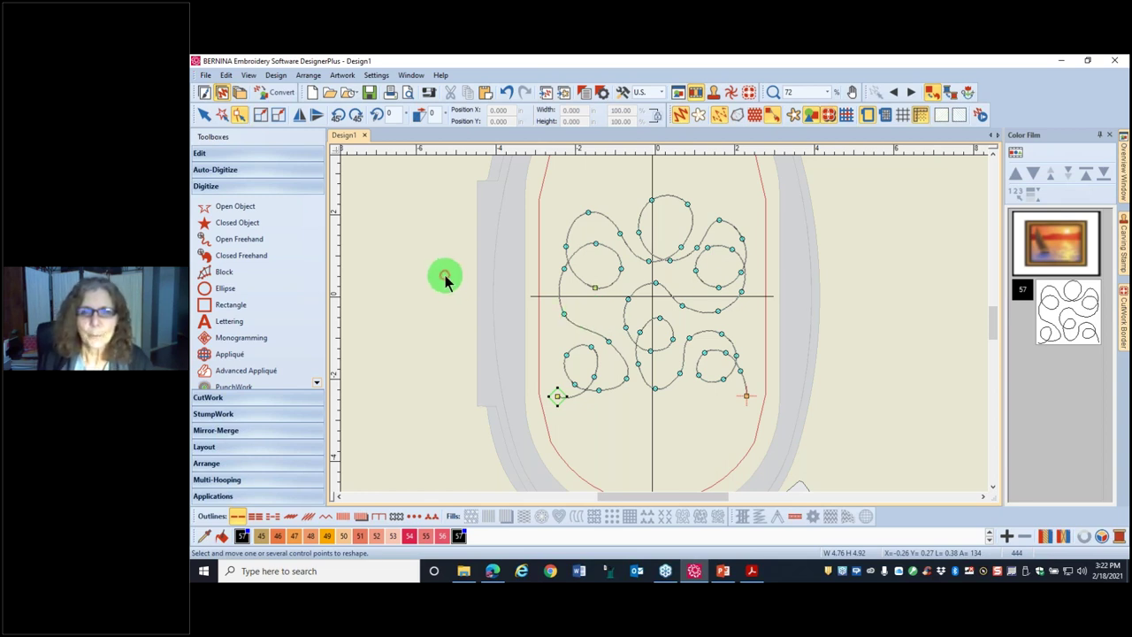
{"action": "left_click", "coordinate": [595, 288]}
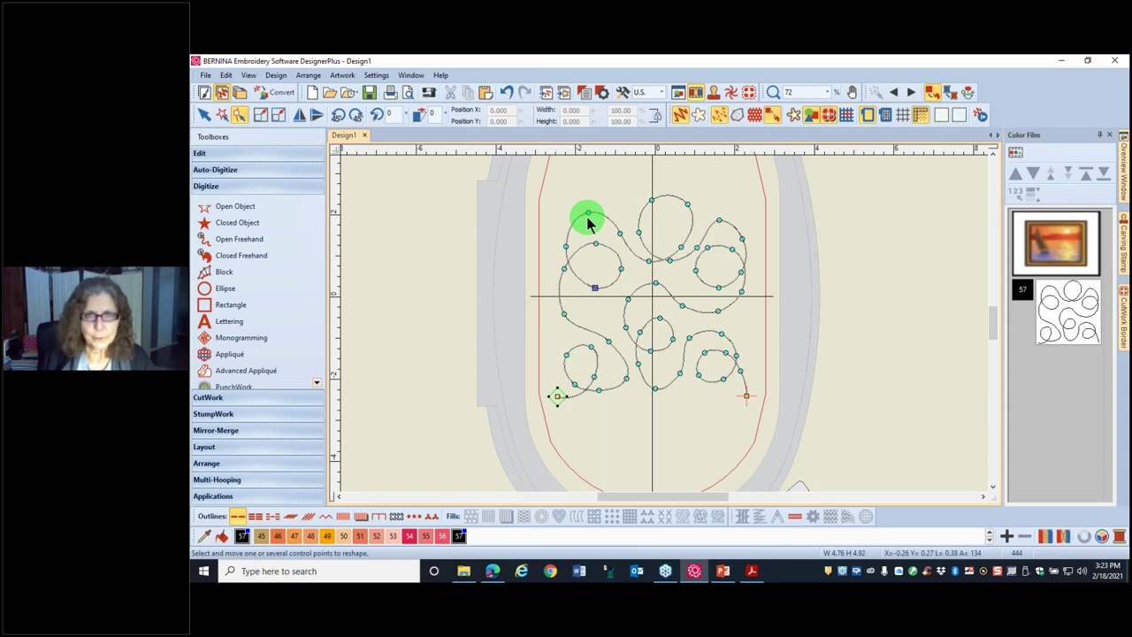
{"action": "left_click", "coordinate": [596, 288]}
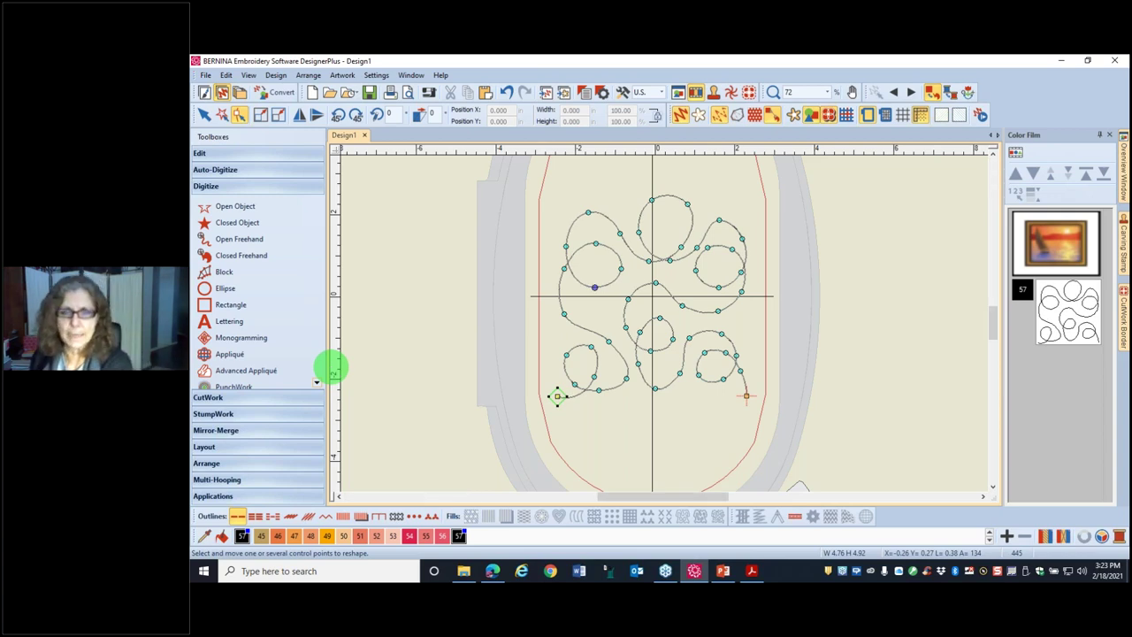
{"action": "key", "text": "Escape"}
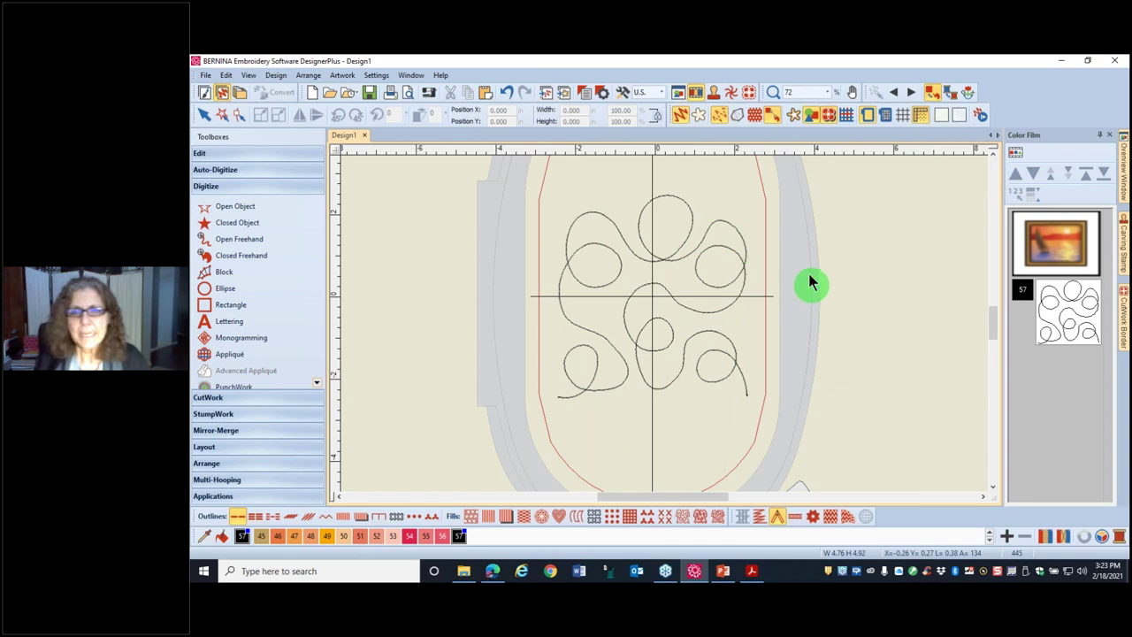
Step: Hide the hoop around the 445-stitch meander and bring up the Options > Grid settings
{"action": "left_click", "coordinate": [866, 112]}
{"action": "left_click", "coordinate": [751, 570]}
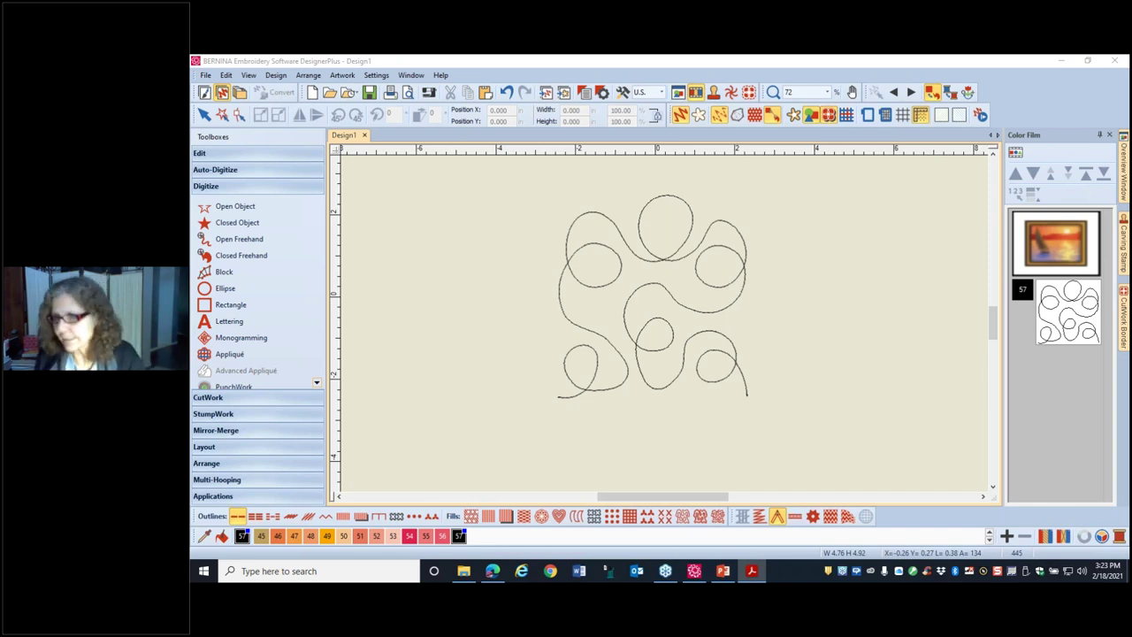
{"action": "left_click", "coordinate": [896, 142]}
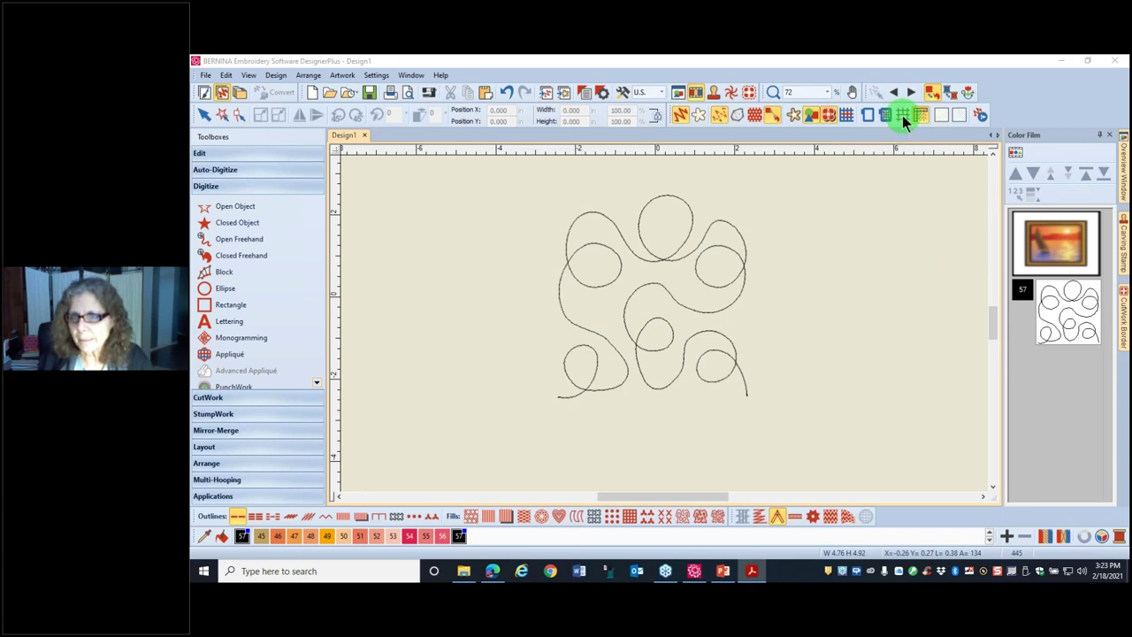
{"action": "left_click", "coordinate": [902, 115]}
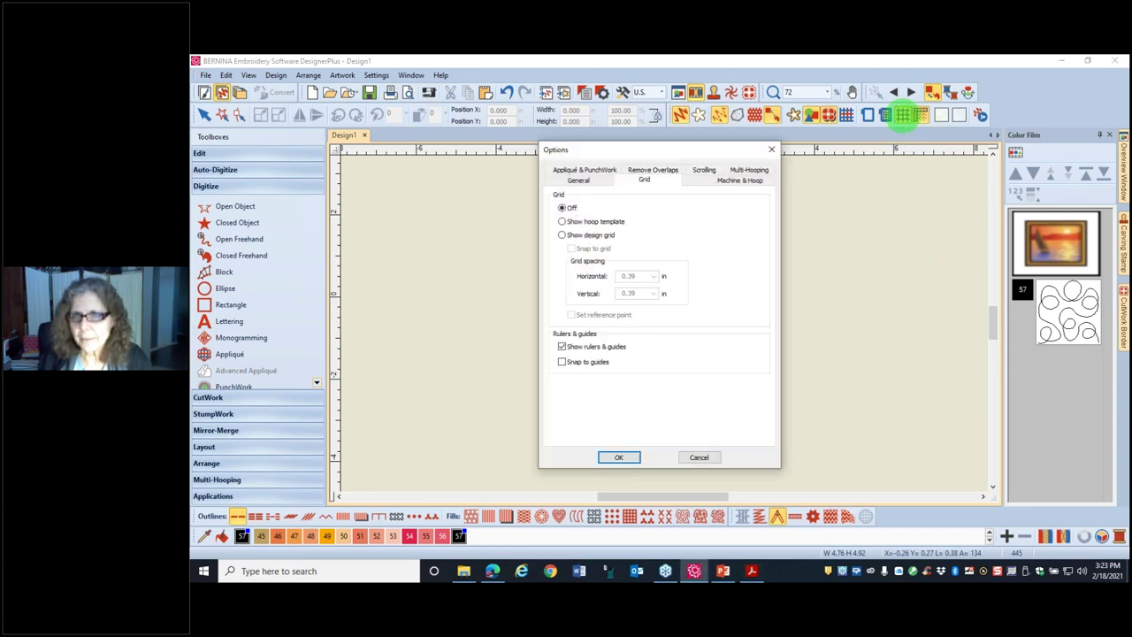
Step: Show the 0.39 in design grid with Snap to grid enabled
{"action": "left_click", "coordinate": [563, 235]}
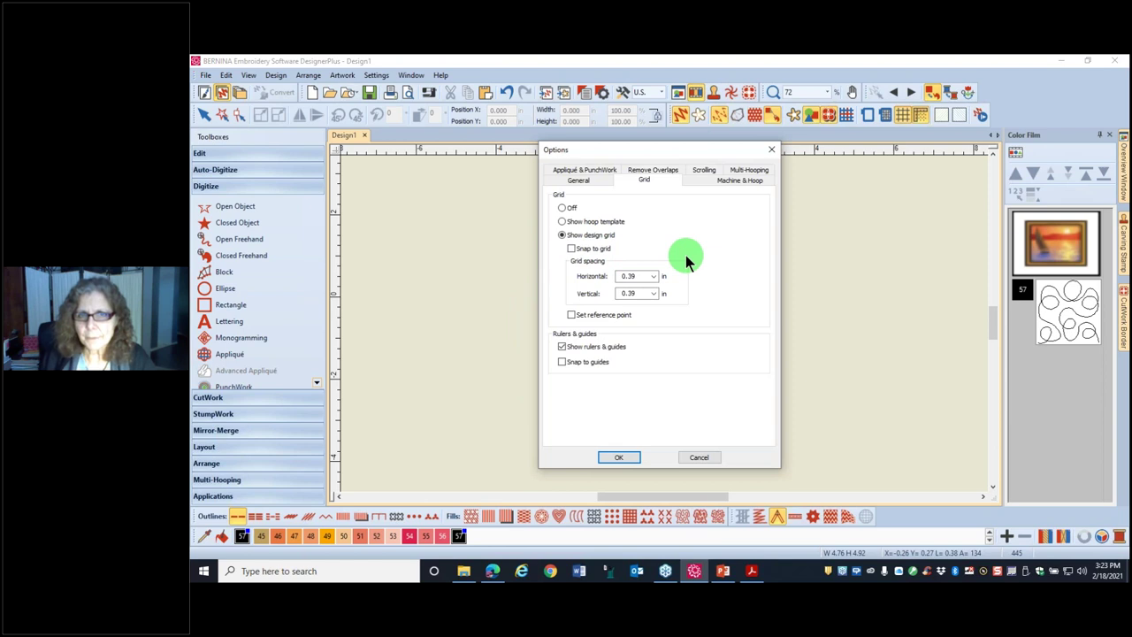
{"action": "left_click", "coordinate": [572, 250]}
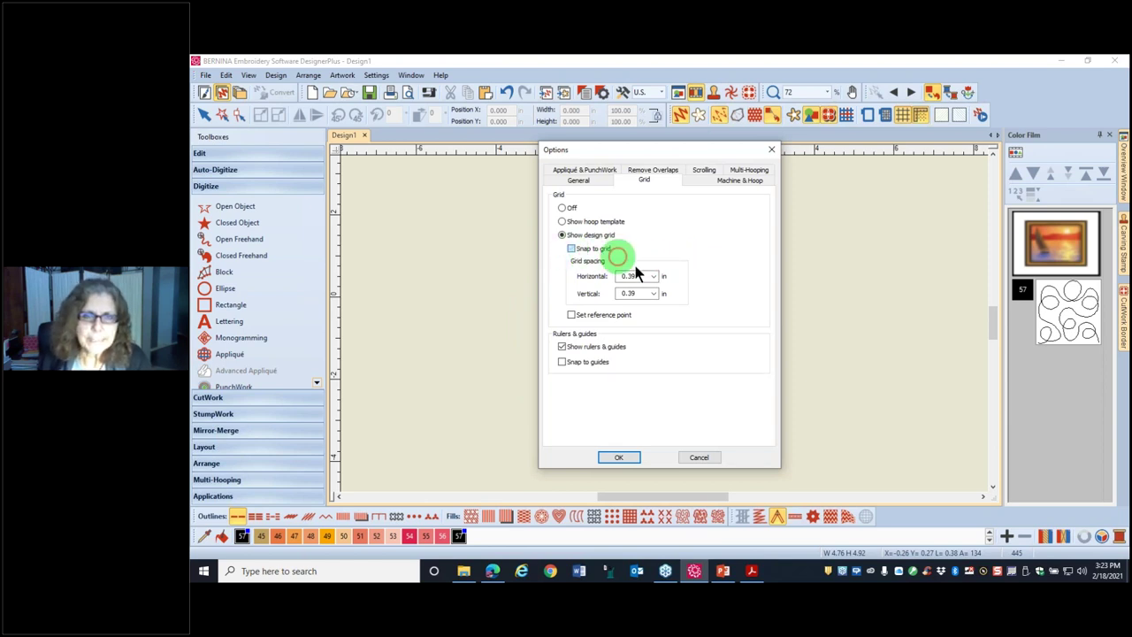
{"action": "left_click", "coordinate": [617, 459]}
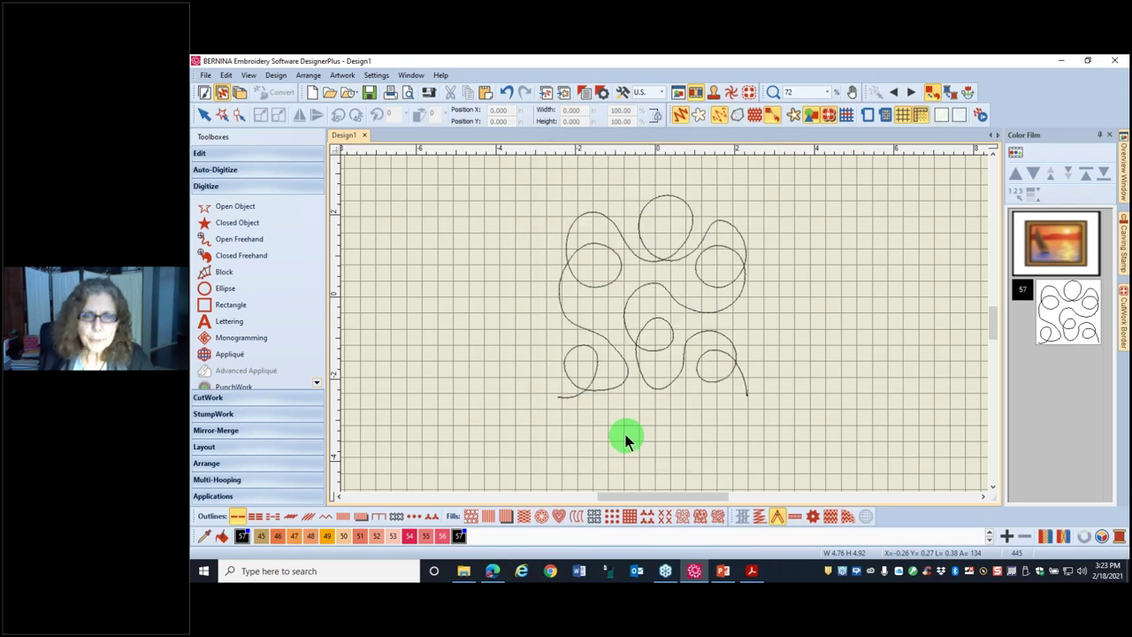
Step: Move the meander onto the grid and snap its start and end points to one grid line
{"action": "left_click_drag", "start_coordinate": [611, 386], "coordinate": [600, 386]}
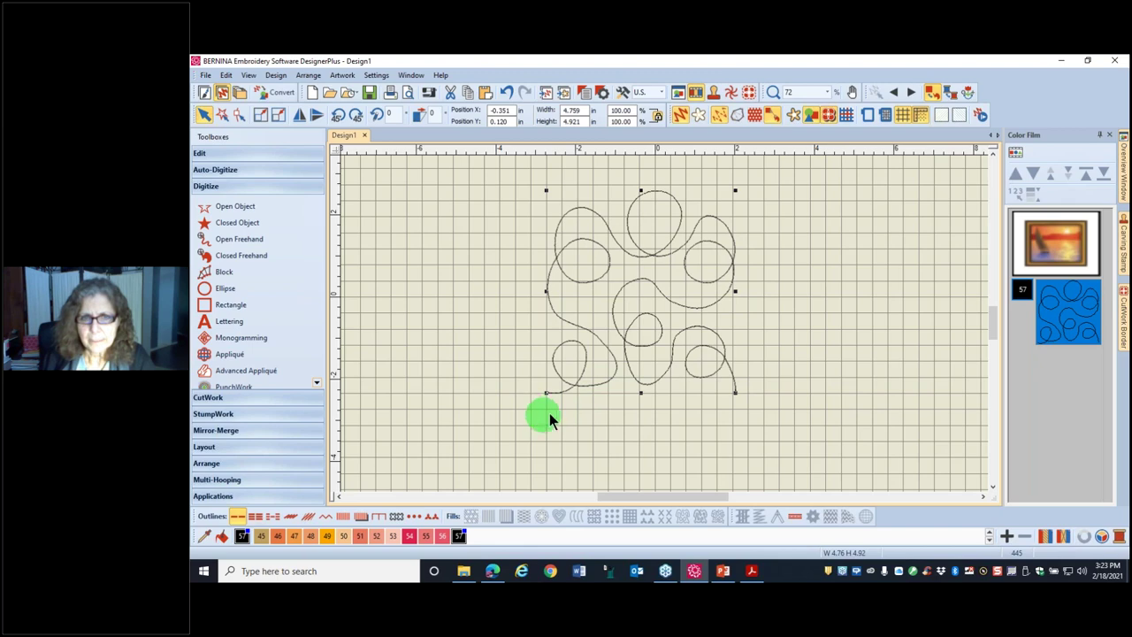
{"action": "scroll", "coordinate": [662, 323], "scroll_direction": "up", "scroll_amount": 5}
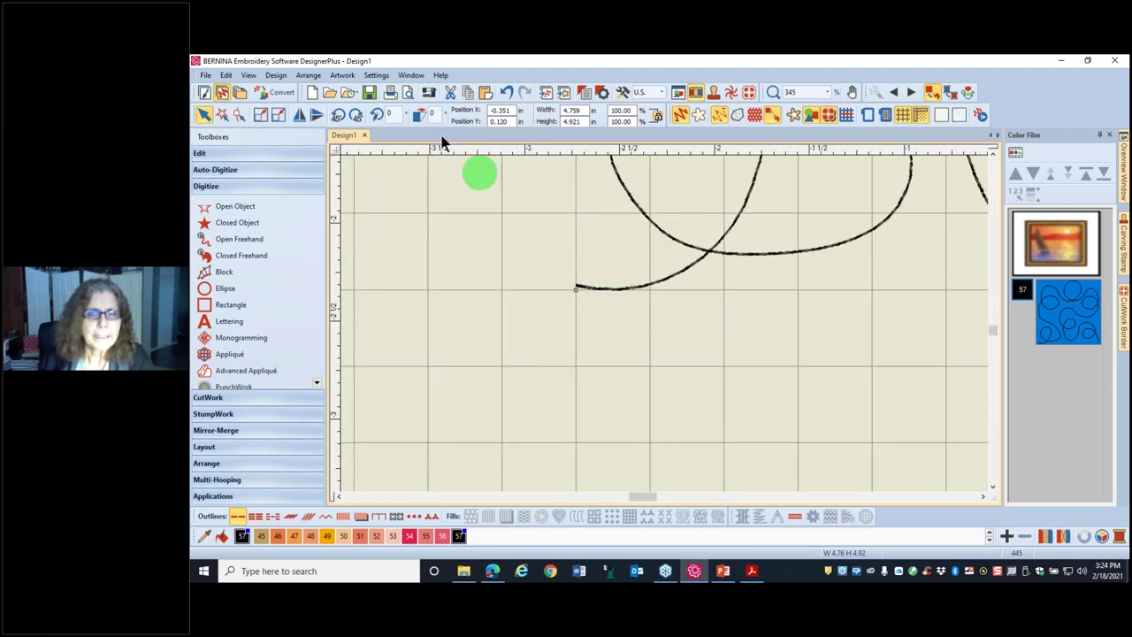
{"action": "left_click", "coordinate": [237, 114]}
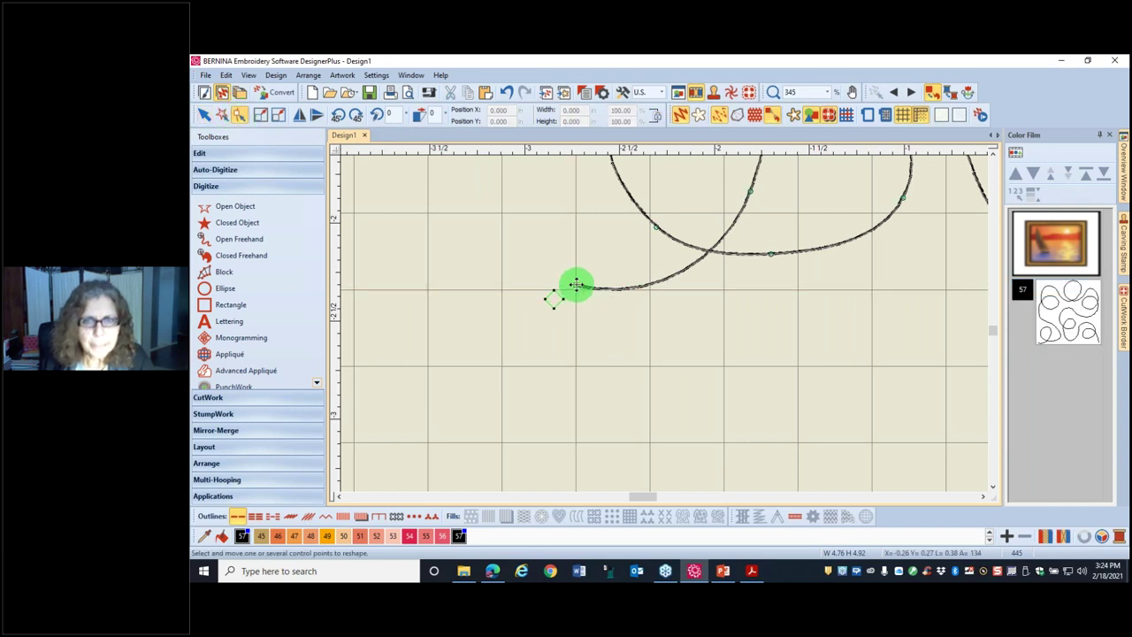
{"action": "left_click_drag", "start_coordinate": [575, 286], "coordinate": [576, 290]}
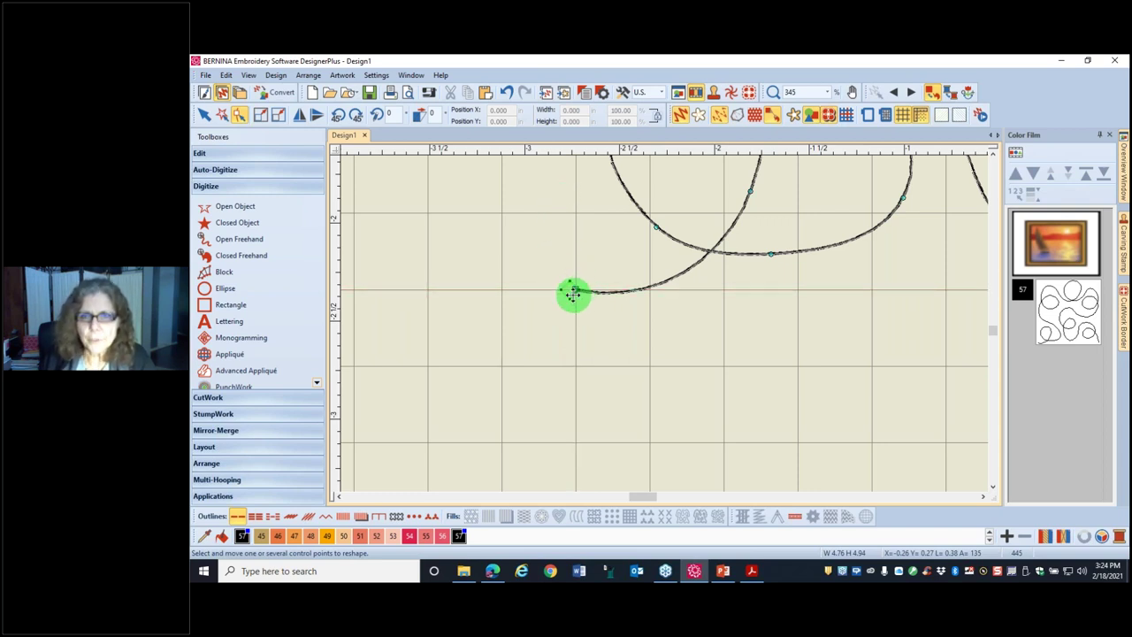
{"action": "left_click_drag", "start_coordinate": [637, 499], "coordinate": [666, 504]}
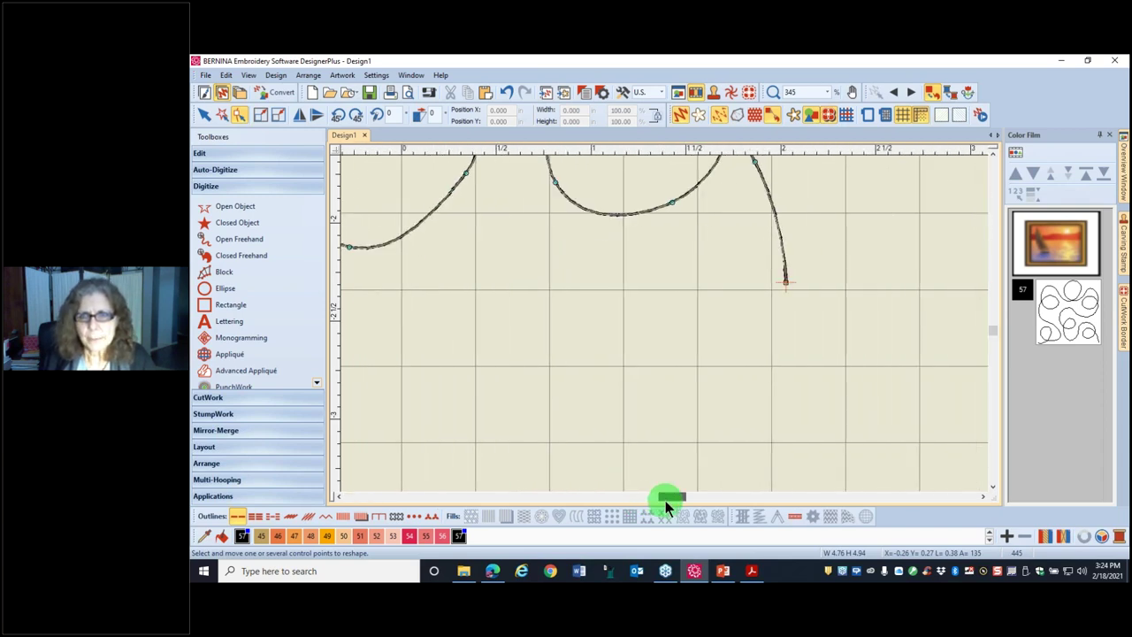
{"action": "mouse_move", "coordinate": [787, 286]}
{"action": "left_mouse_down"}
{"action": "mouse_move", "coordinate": [791, 301]}
{"action": "mouse_move", "coordinate": [787, 289]}
{"action": "left_mouse_up"}
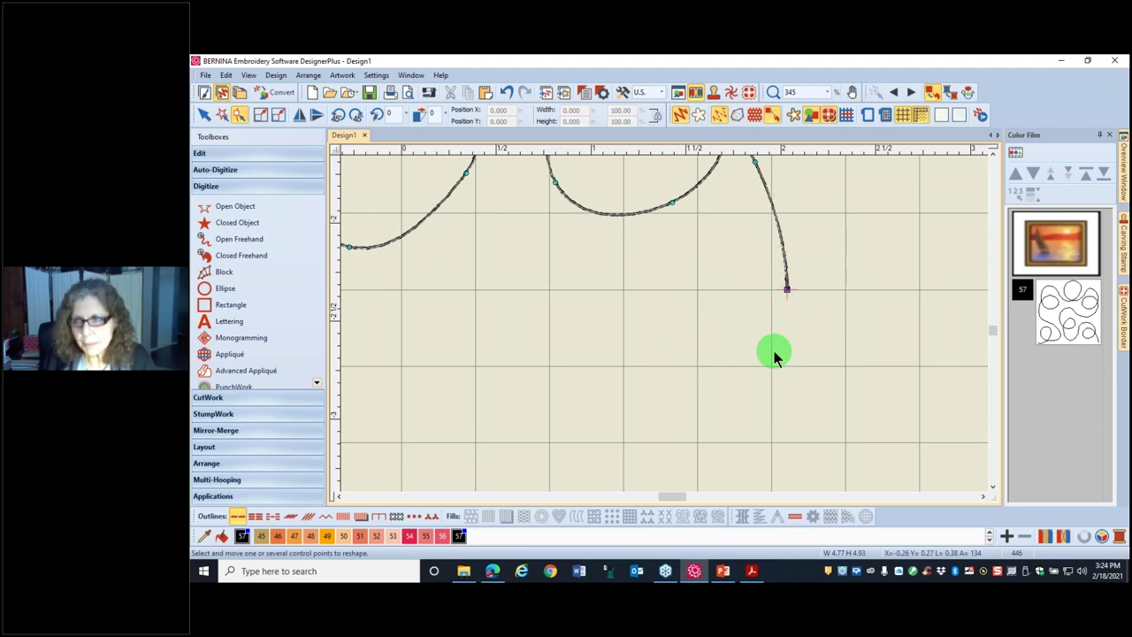
Step: Finish reshaping and drag the meander to the right to repeat it
{"action": "scroll", "coordinate": [664, 296], "scroll_direction": "down", "scroll_amount": 8}
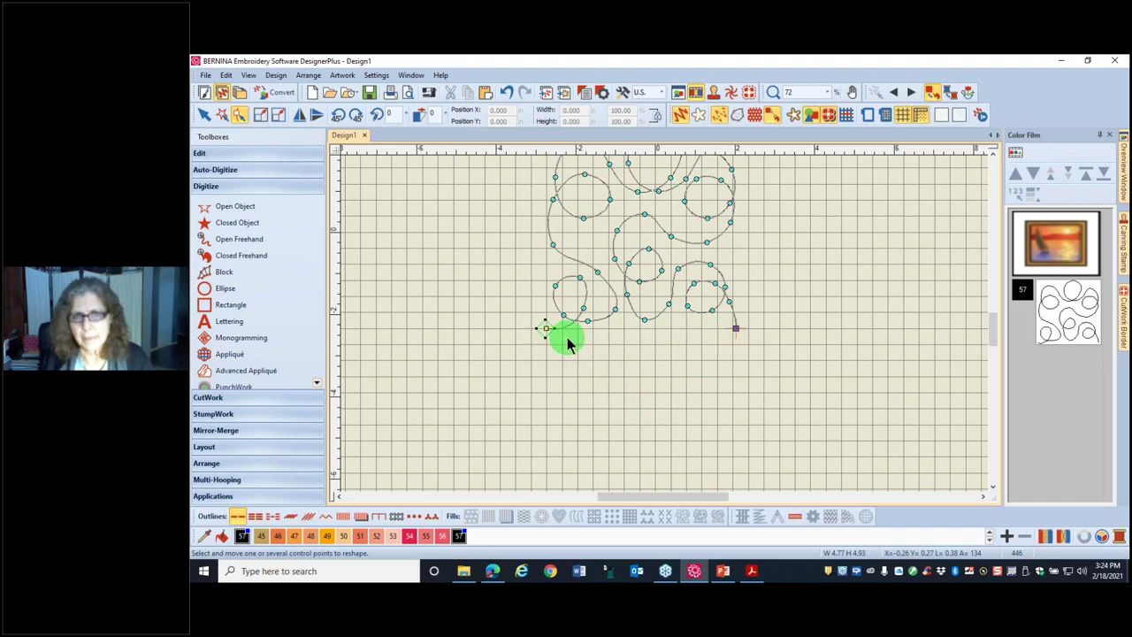
{"action": "key", "text": "Escape"}
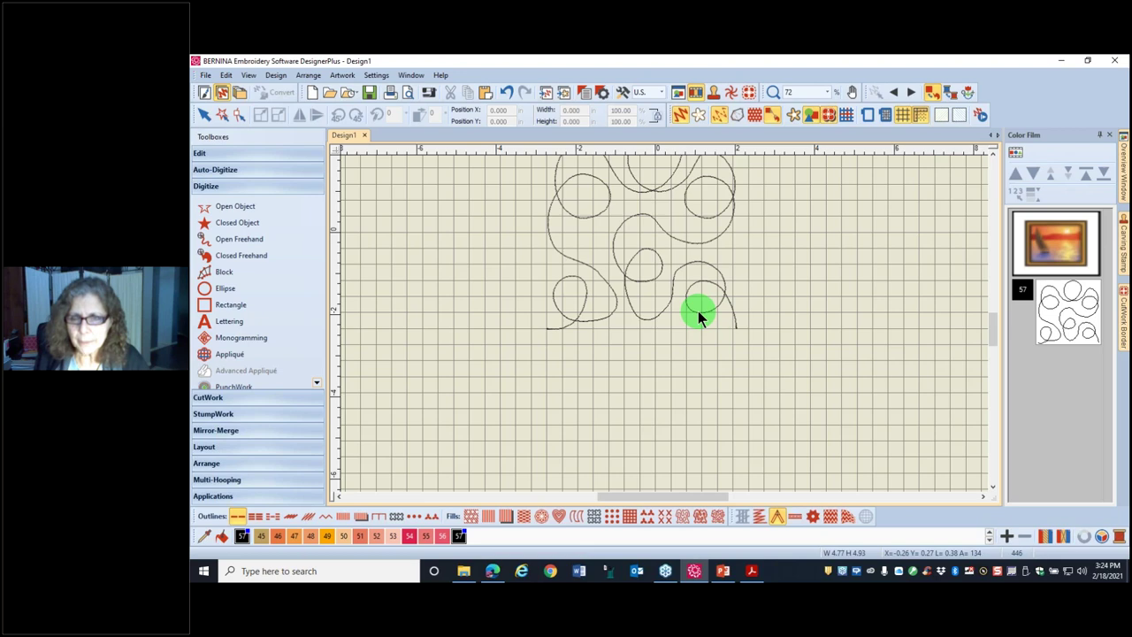
{"action": "left_click_drag", "start_coordinate": [697, 316], "coordinate": [893, 318]}
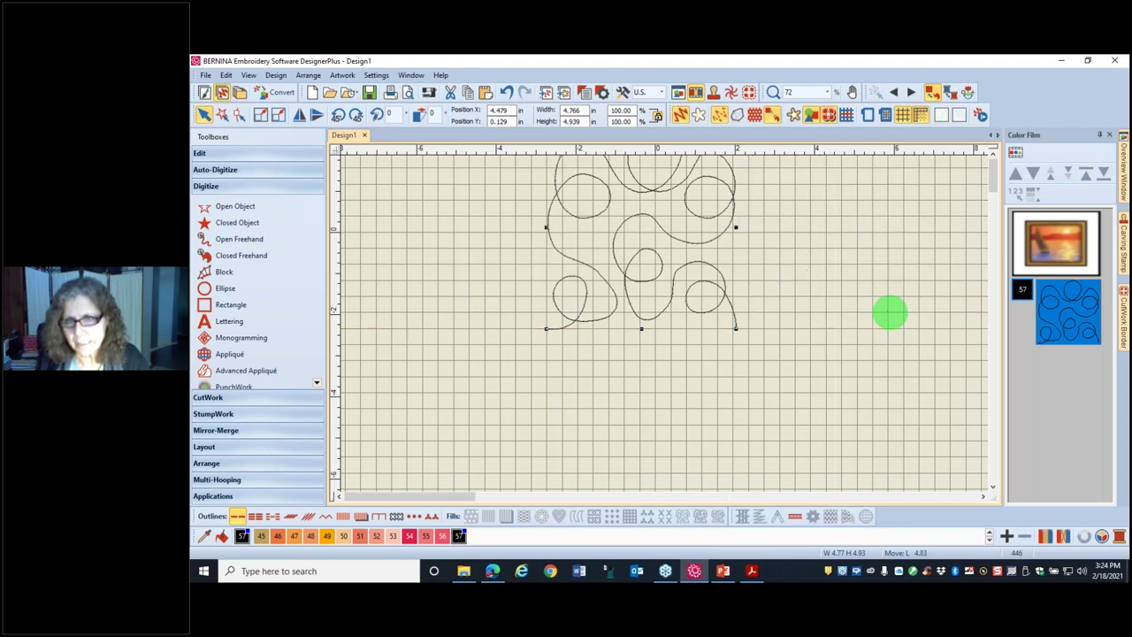
{"action": "left_click_drag", "start_coordinate": [893, 317], "coordinate": [891, 317]}
Step: Move the right copy aside and reshape the left meander so its end extends toward the repeat
{"action": "left_click", "coordinate": [791, 354]}
{"action": "scroll", "coordinate": [734, 358], "scroll_direction": "up", "scroll_amount": 2}
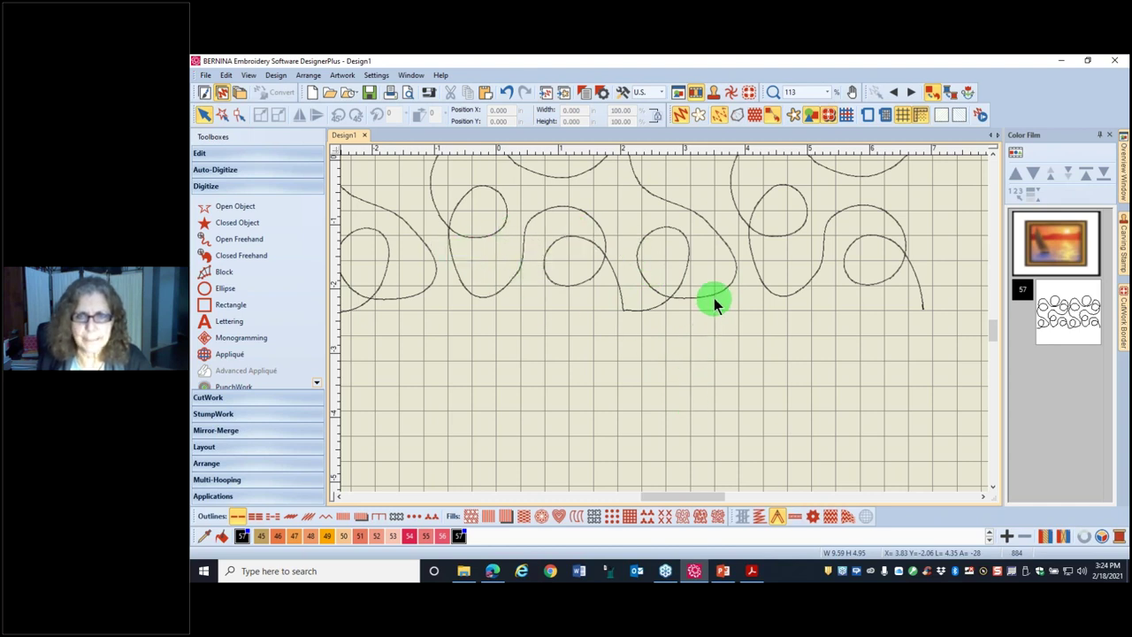
{"action": "left_click_drag", "start_coordinate": [712, 295], "coordinate": [798, 301]}
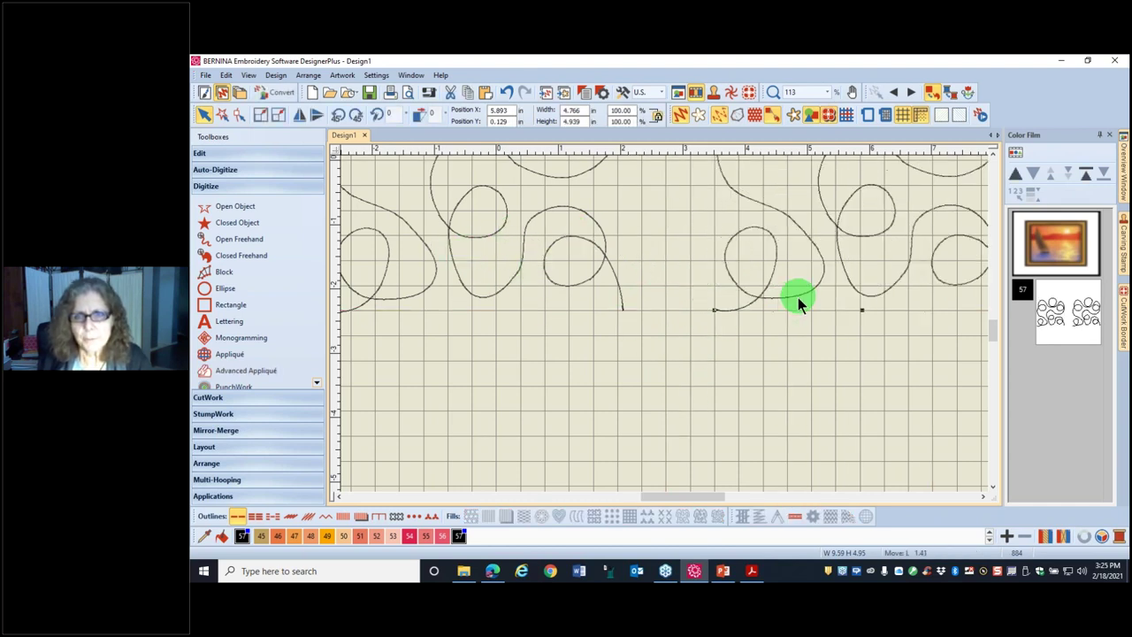
{"action": "left_click", "coordinate": [622, 300]}
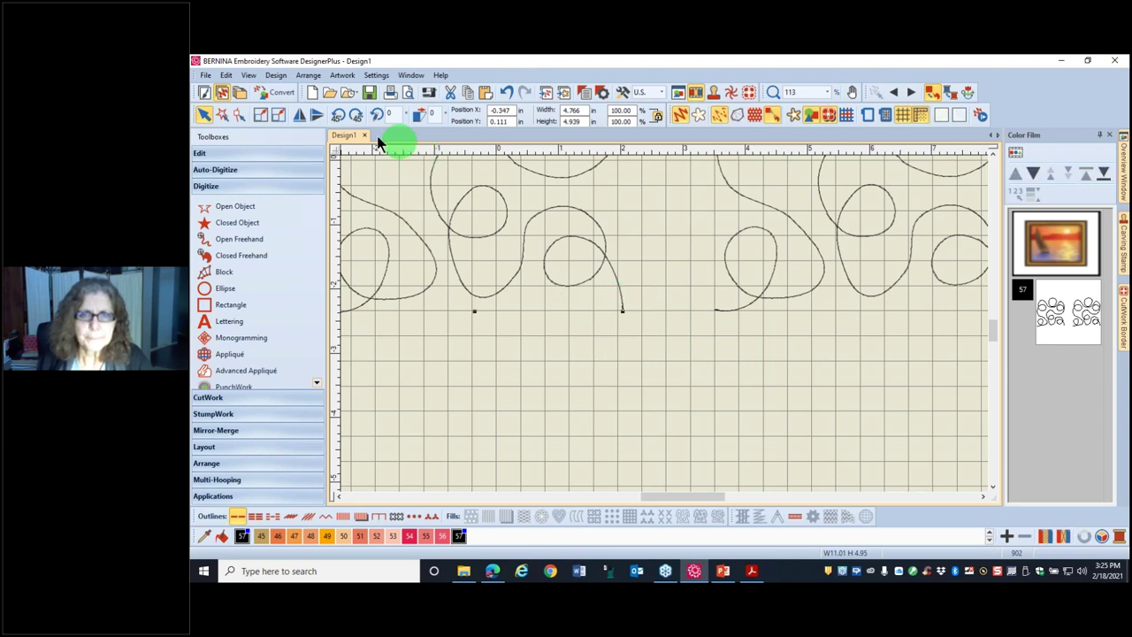
{"action": "left_click", "coordinate": [239, 115]}
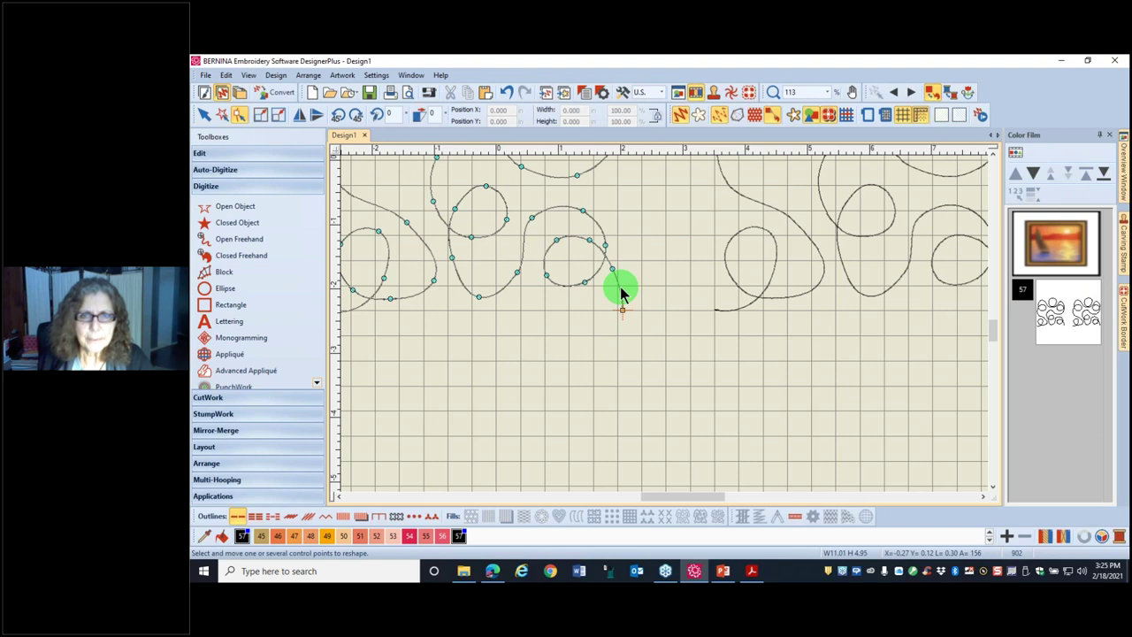
{"action": "mouse_move", "coordinate": [622, 306]}
{"action": "left_mouse_down"}
{"action": "mouse_move", "coordinate": [641, 311]}
{"action": "mouse_move", "coordinate": [579, 239]}
{"action": "mouse_move", "coordinate": [630, 303]}
{"action": "left_mouse_up"}
Step: Slide the copy left until its end meets the first curve, forming a 9.84 × 4.94 in row
{"action": "left_click", "coordinate": [801, 293]}
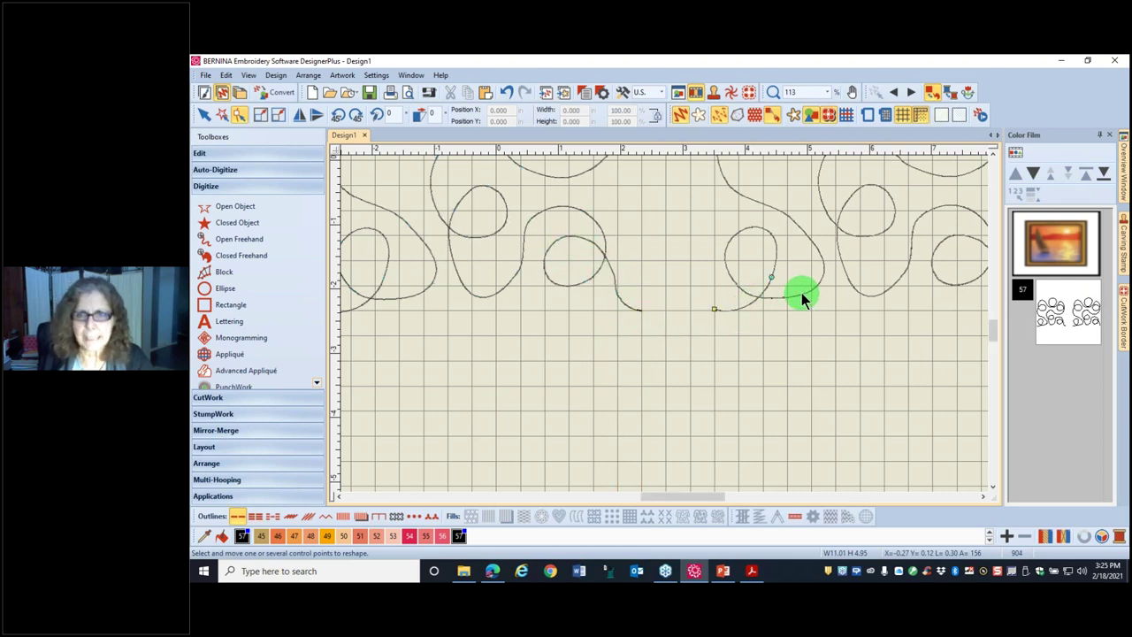
{"action": "left_click", "coordinate": [781, 302]}
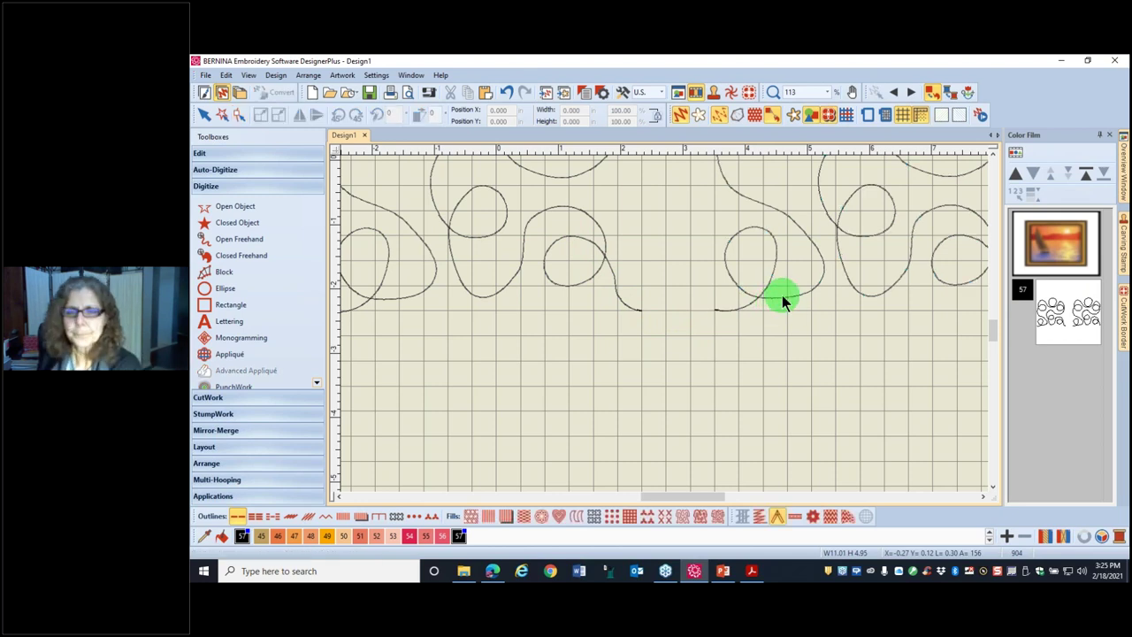
{"action": "left_click_drag", "start_coordinate": [783, 295], "coordinate": [714, 301]}
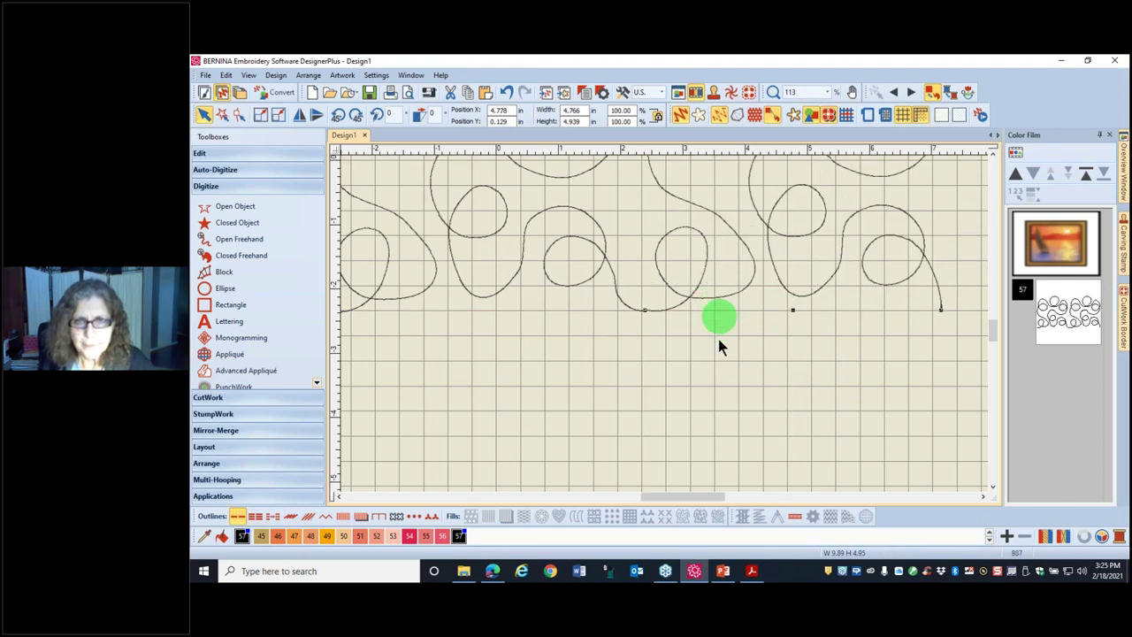
{"action": "left_click", "coordinate": [609, 362]}
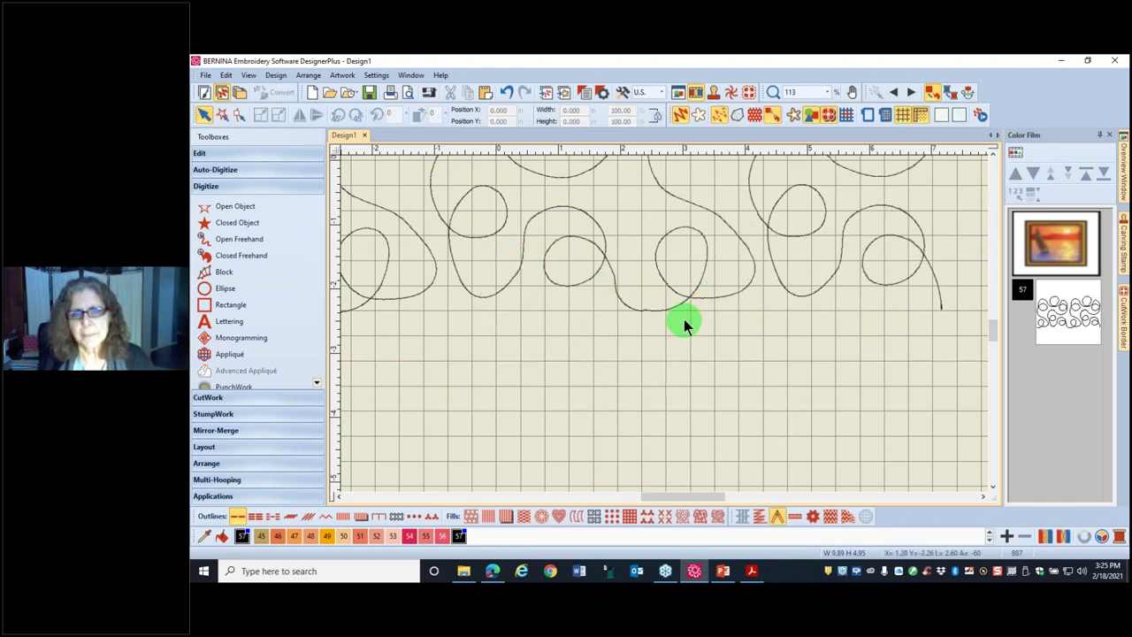
{"action": "scroll", "coordinate": [664, 323], "scroll_direction": "up", "scroll_amount": 4}
{"action": "left_click_drag", "start_coordinate": [636, 321], "coordinate": [645, 324]}
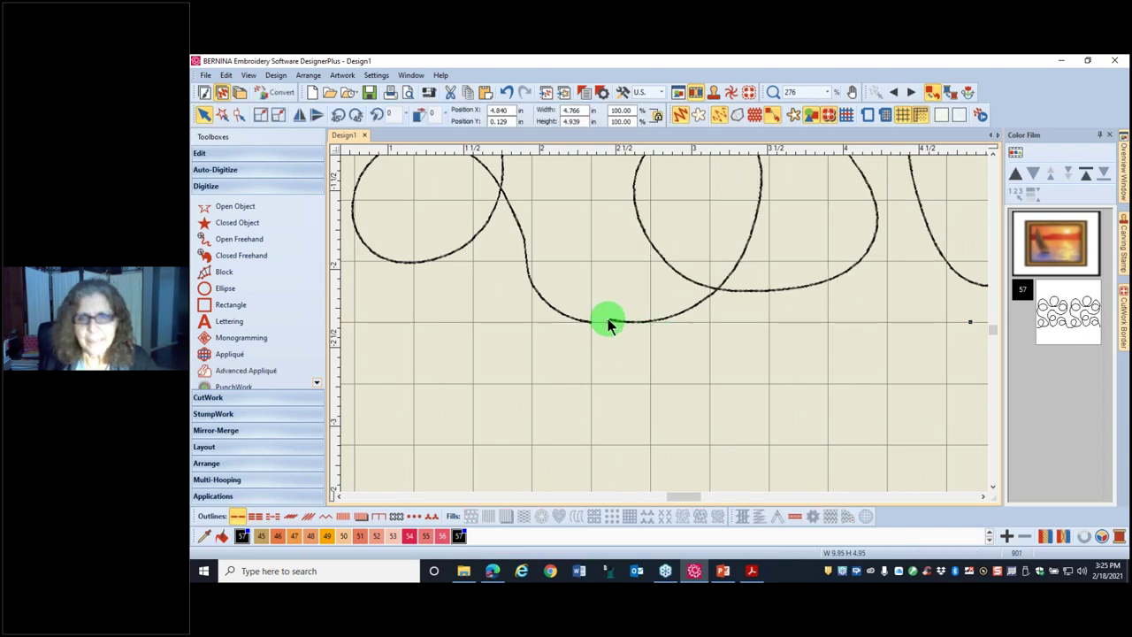
{"action": "left_click", "coordinate": [668, 323]}
{"action": "left_click_drag", "start_coordinate": [668, 323], "coordinate": [654, 323]}
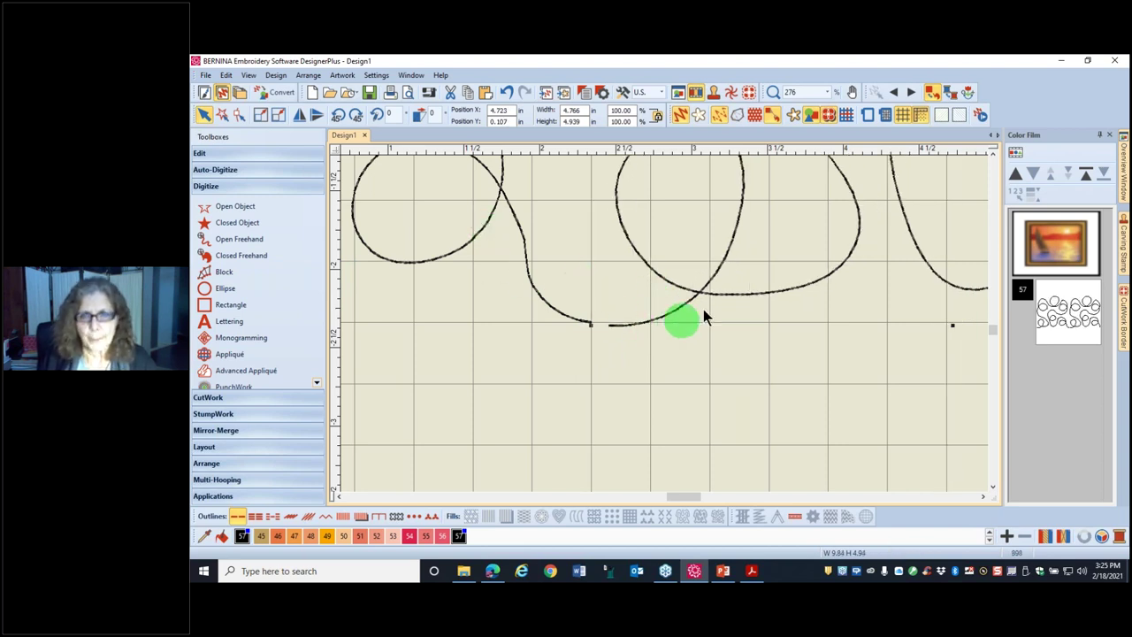
{"action": "scroll", "coordinate": [668, 325], "scroll_direction": "down", "scroll_amount": 5}
{"action": "left_click", "coordinate": [727, 289]}
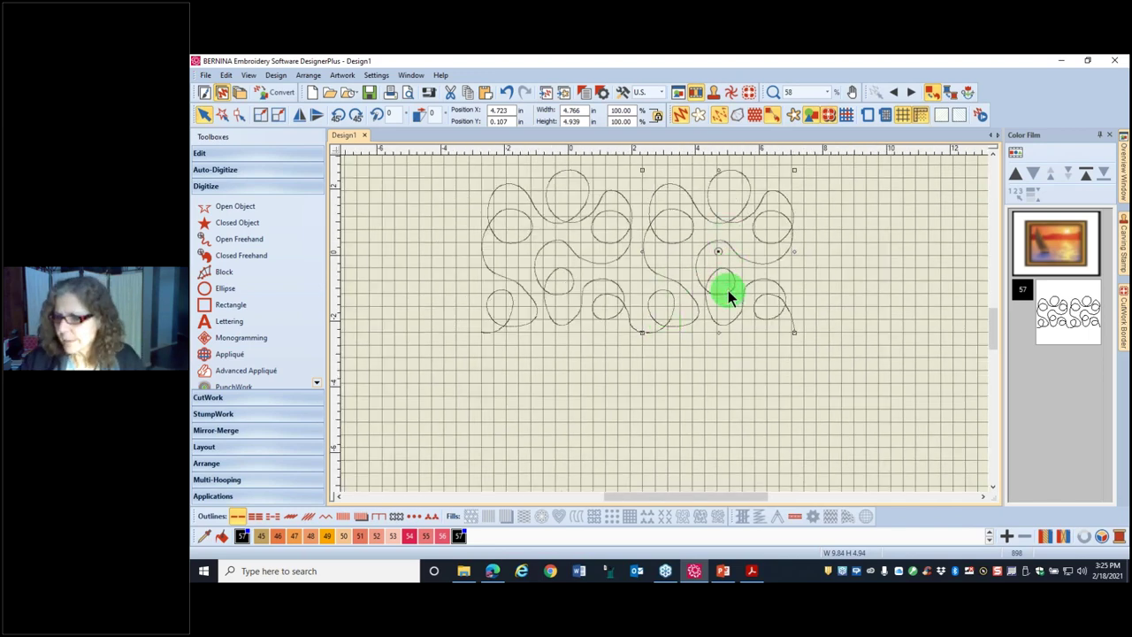
Step: Delete the right-hand copy of the meander and turn off the grid
{"action": "key", "text": "Delete"}
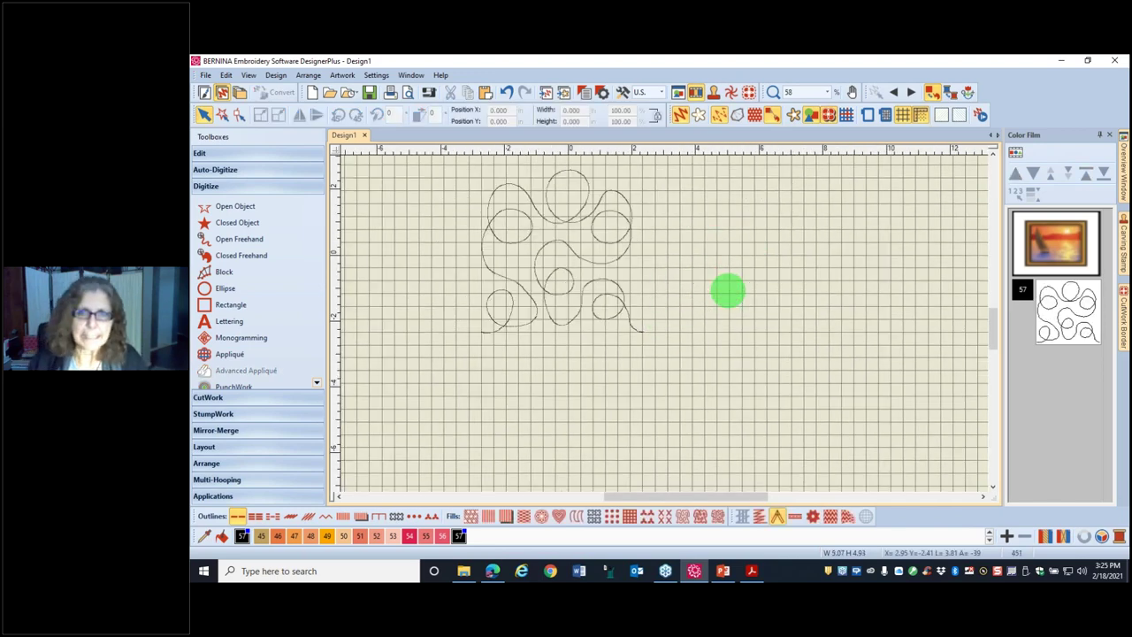
{"action": "scroll", "coordinate": [590, 229], "scroll_direction": "down", "scroll_amount": 1}
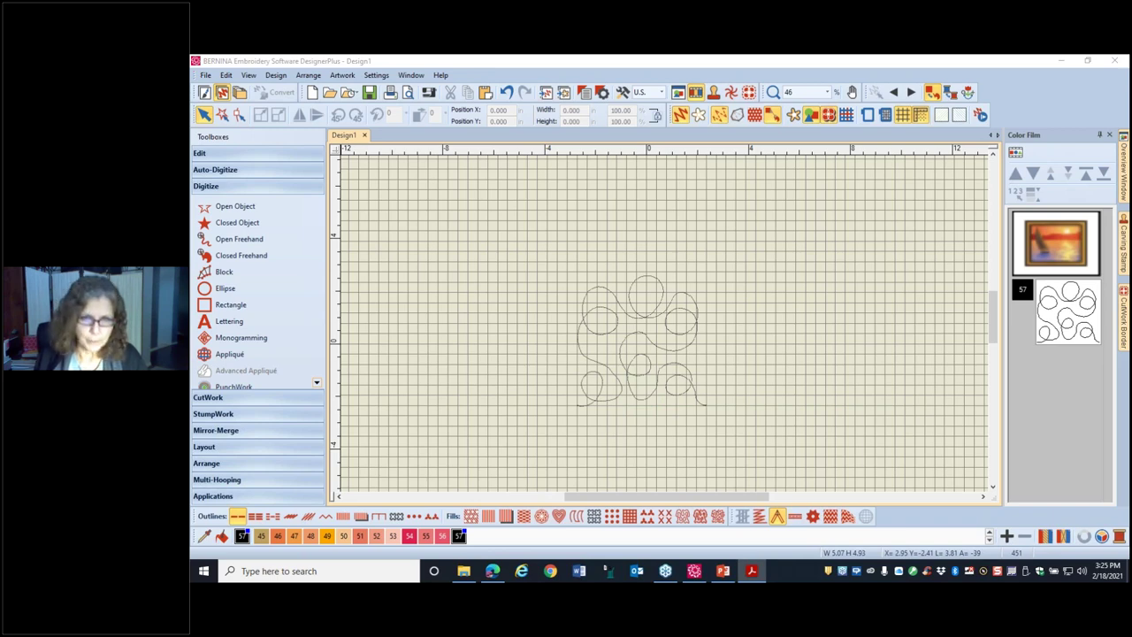
{"action": "left_click", "coordinate": [899, 113]}
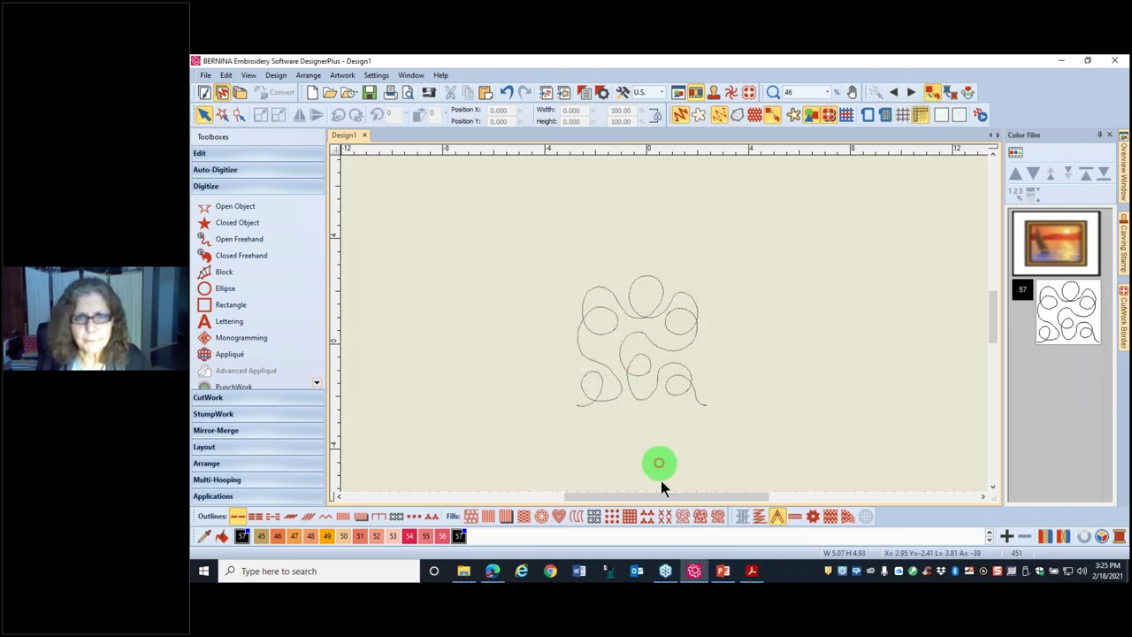
Step: Select the 5.07 × 4.94 in meander, review its position and height, and expand the Layout tools
{"action": "left_click", "coordinate": [645, 399]}
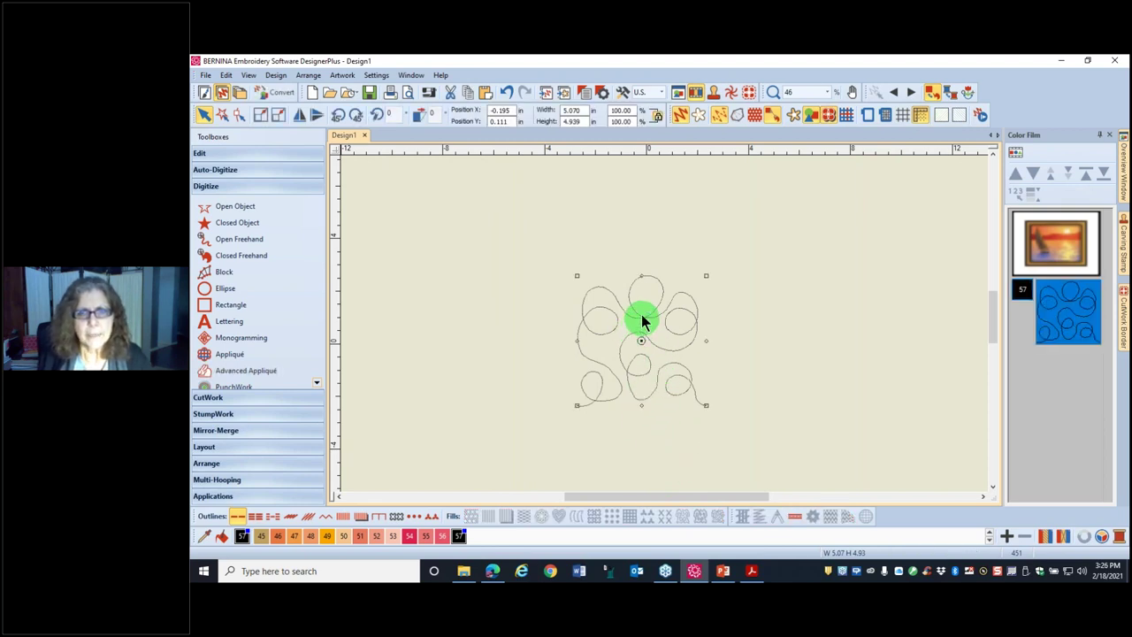
{"action": "left_click", "coordinate": [504, 122]}
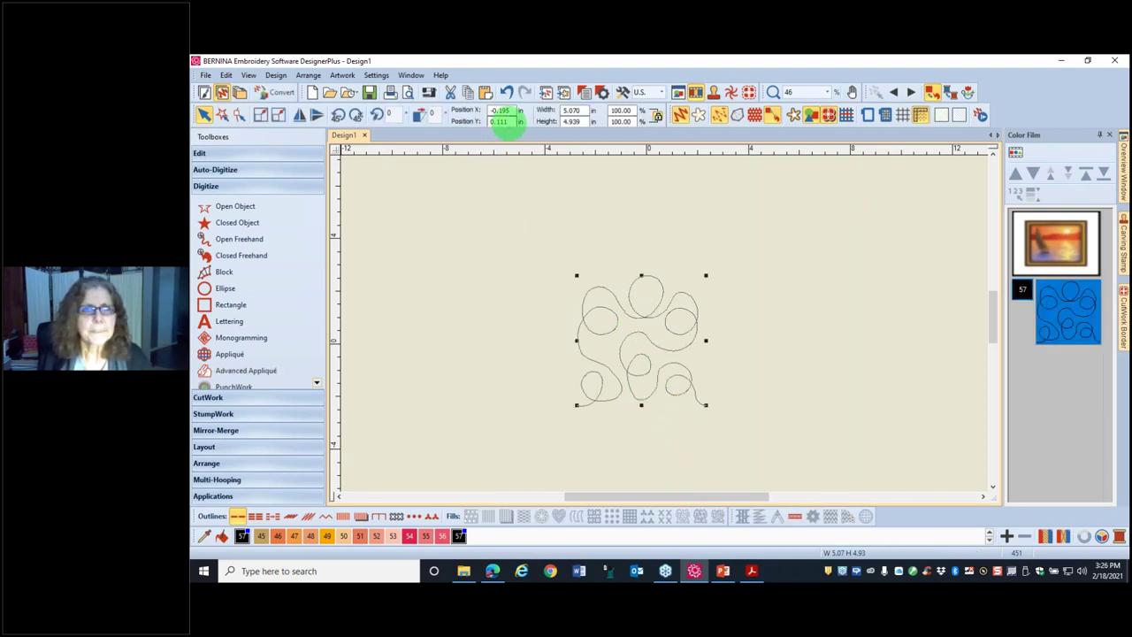
{"action": "left_click", "coordinate": [578, 121]}
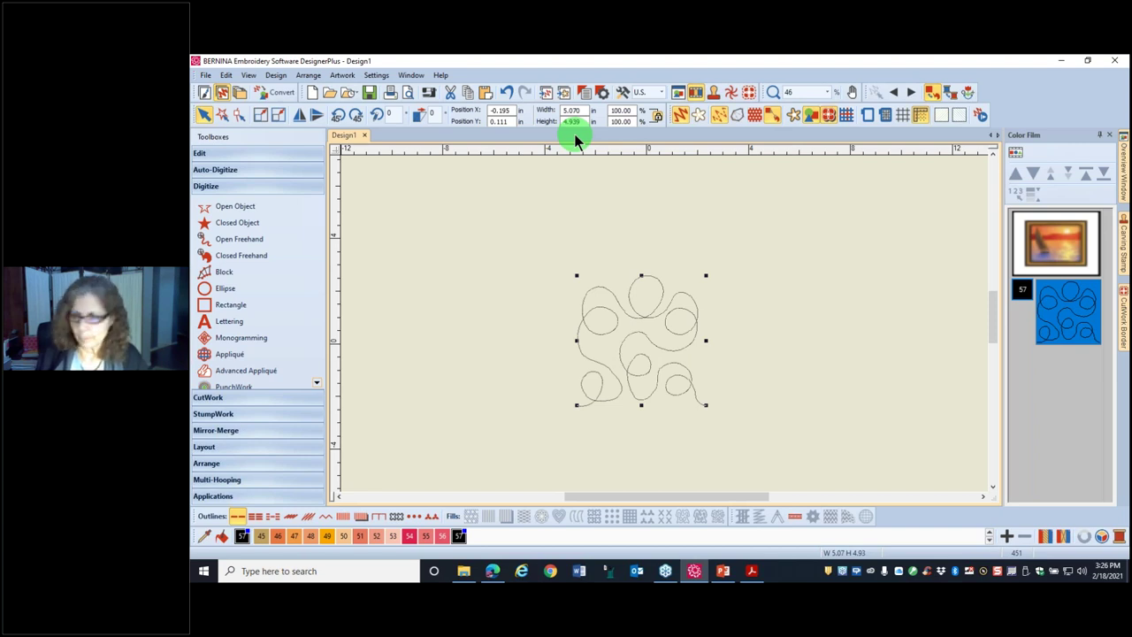
{"action": "left_click", "coordinate": [495, 296]}
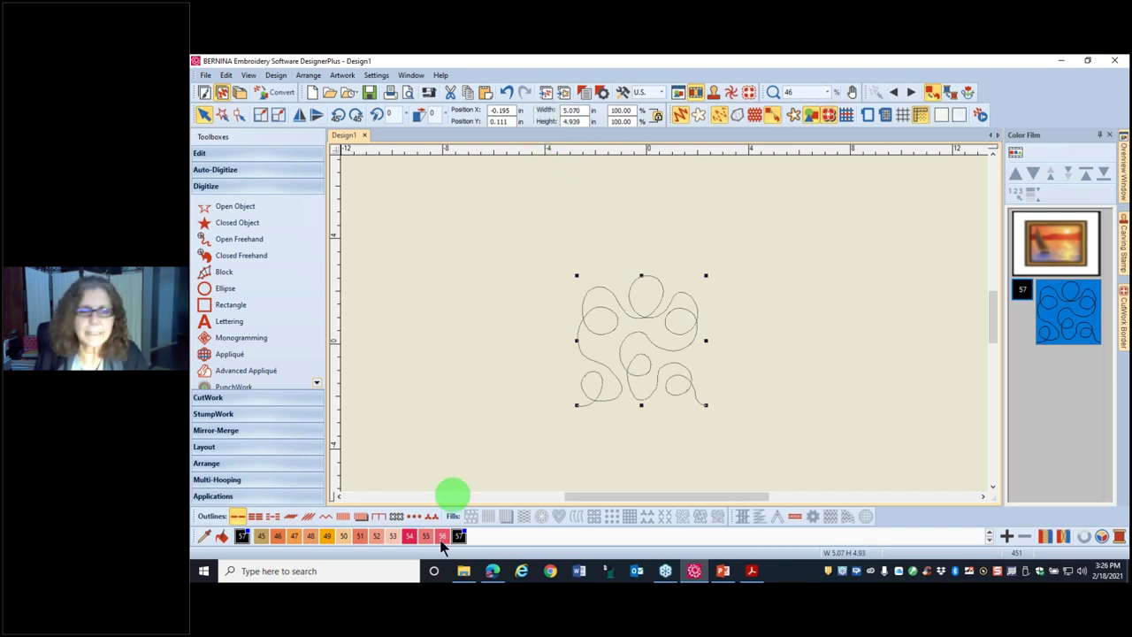
{"action": "left_click_drag", "start_coordinate": [255, 434], "coordinate": [367, 443]}
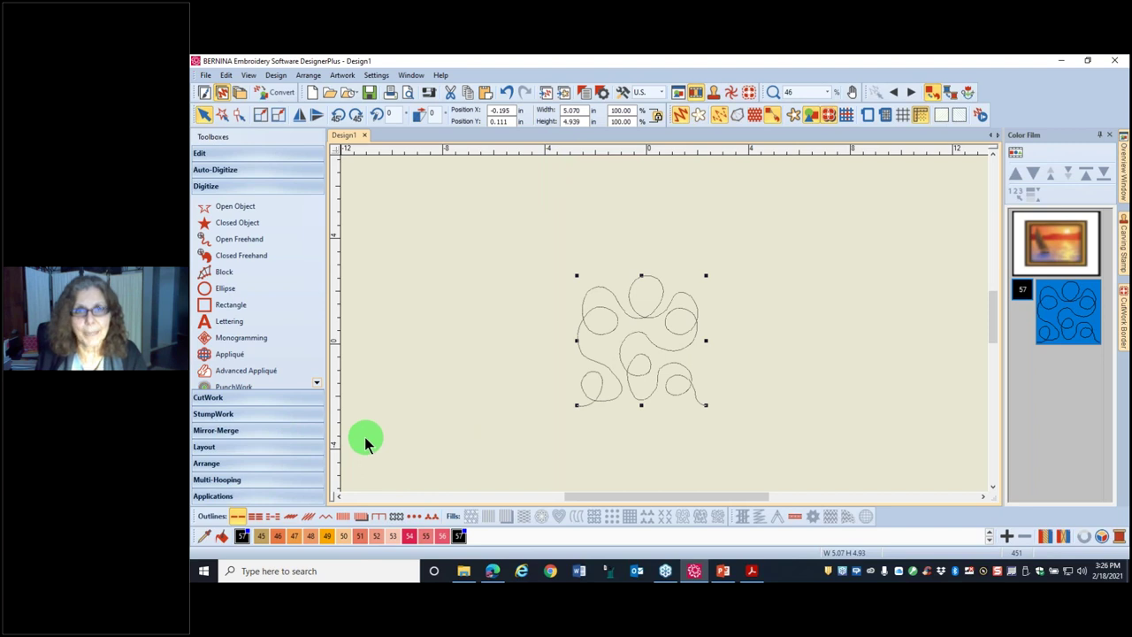
{"action": "left_click", "coordinate": [212, 451]}
{"action": "left_click", "coordinate": [264, 461]}
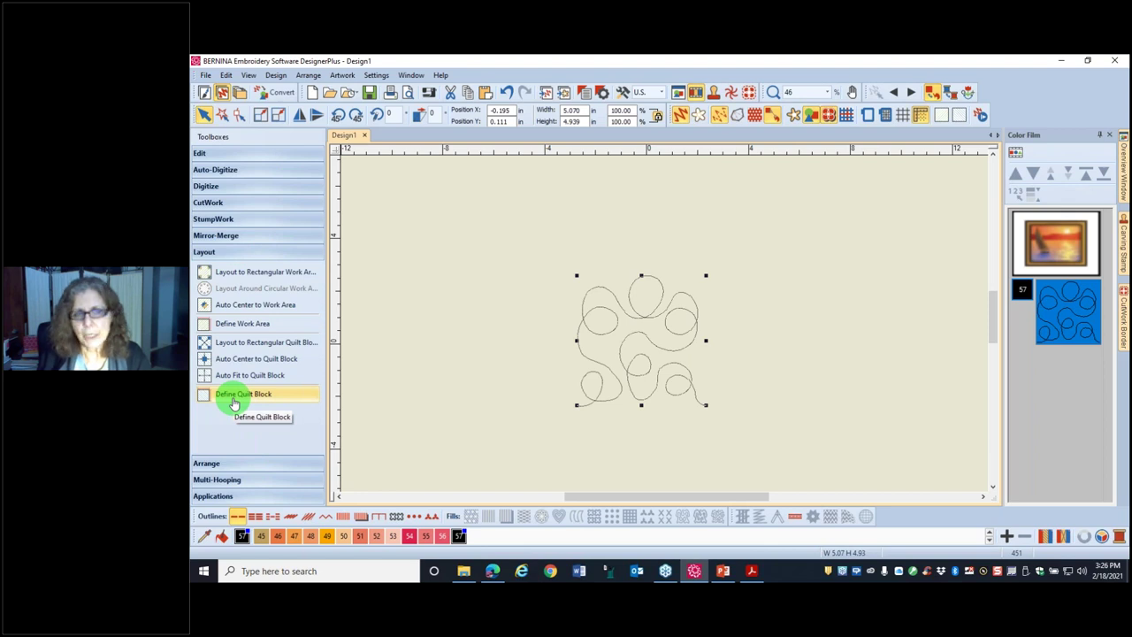
Step: Define a 4 in wide quilt block and auto-fit the meander to it at 4.000 × 3.897 in
{"action": "left_click", "coordinate": [234, 398]}
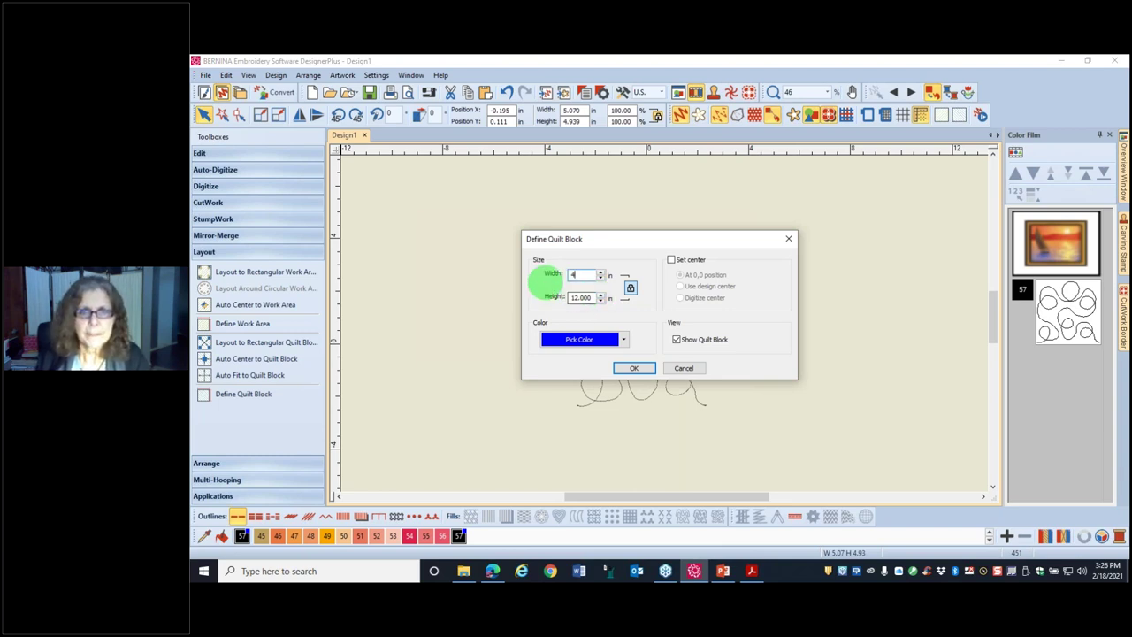
{"action": "left_click", "coordinate": [632, 368]}
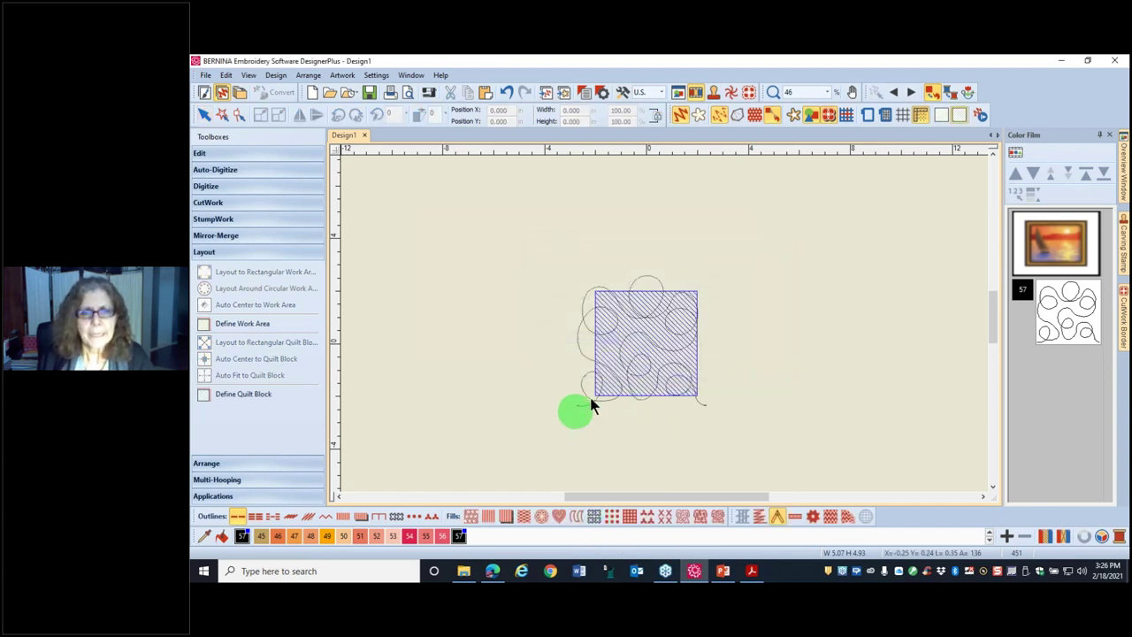
{"action": "left_click", "coordinate": [635, 386]}
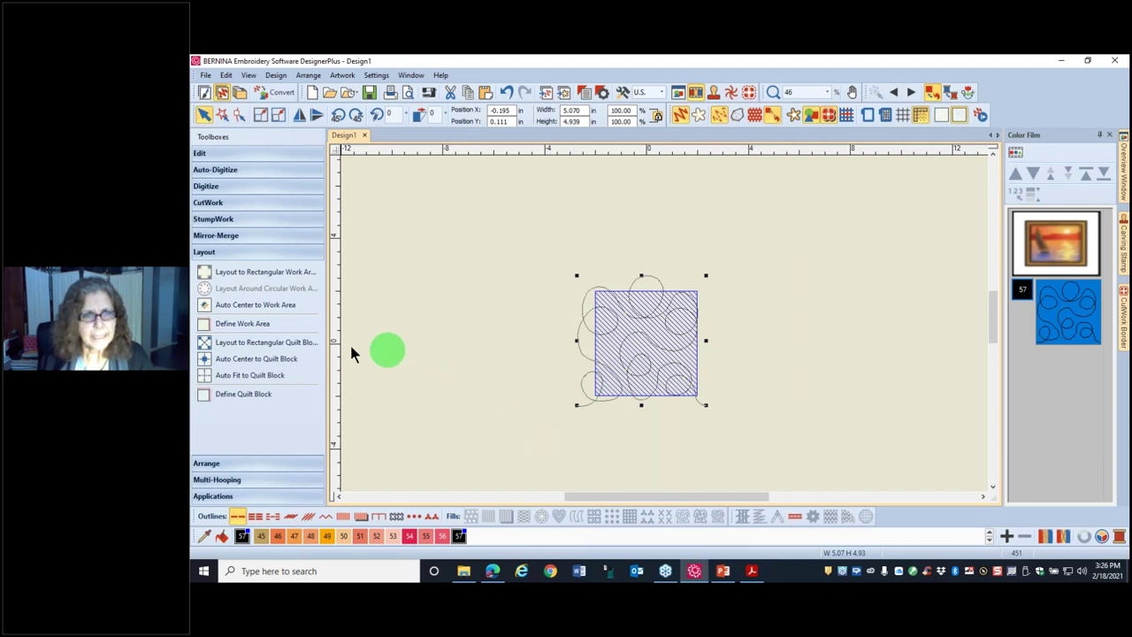
{"action": "left_click", "coordinate": [225, 381]}
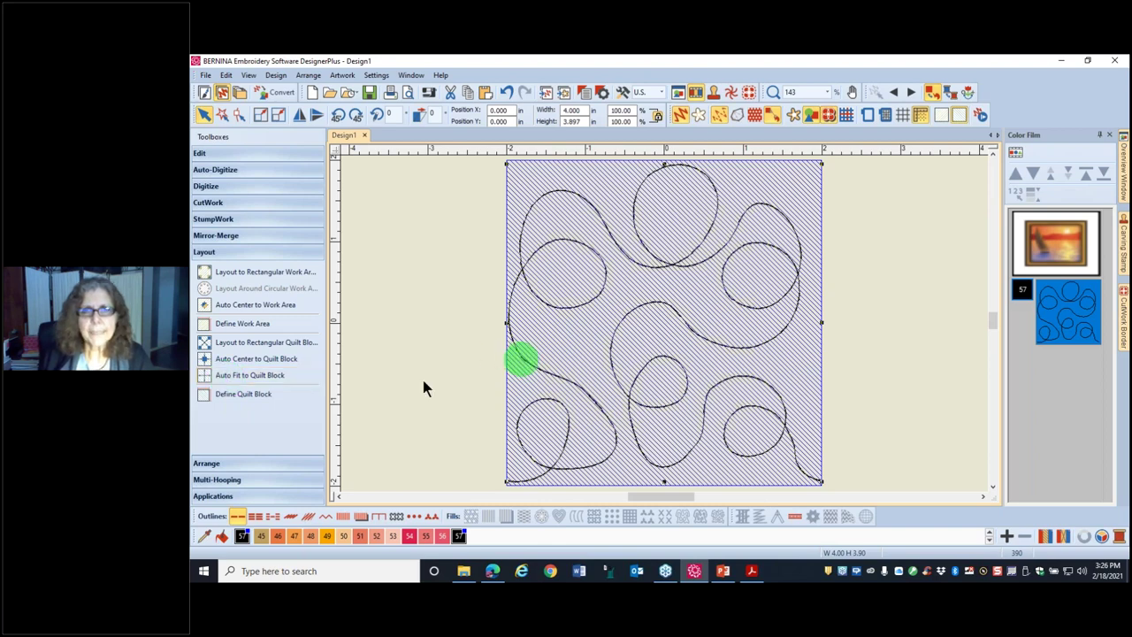
Step: Reselect the fitted 4.000 × 3.897 in meander and turn off the quilt block display
{"action": "left_click", "coordinate": [416, 328]}
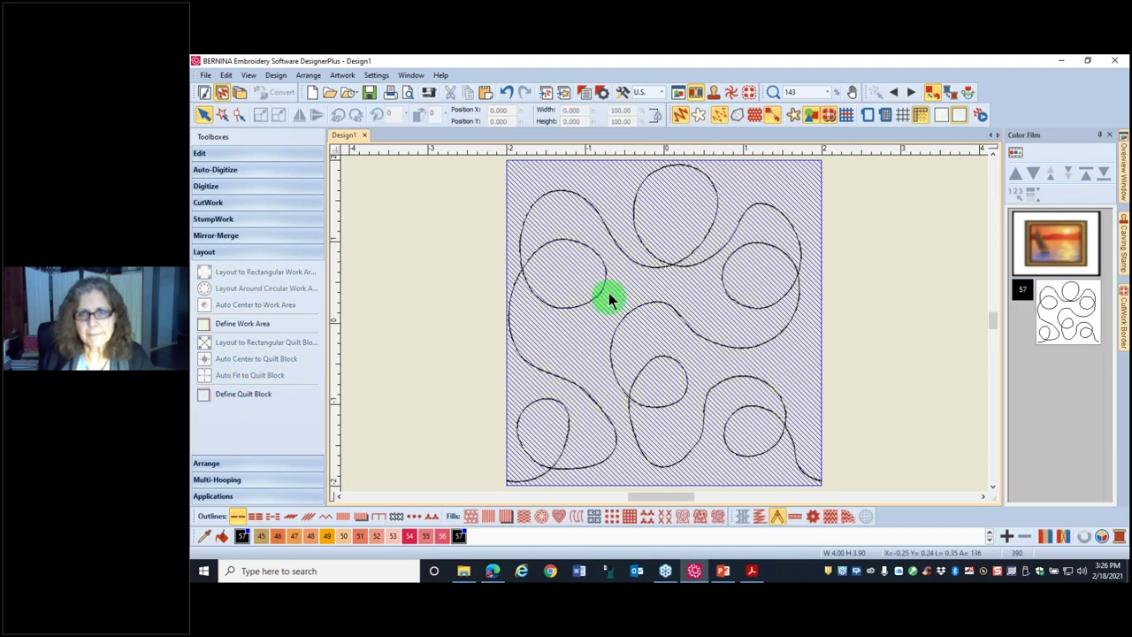
{"action": "left_click", "coordinate": [669, 403]}
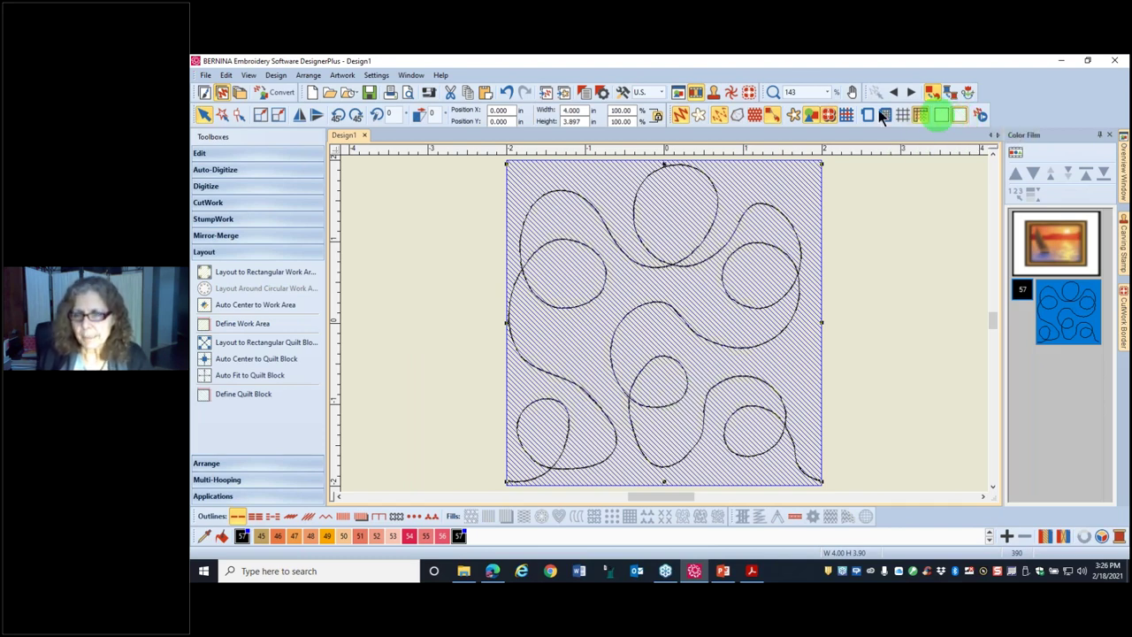
{"action": "left_click", "coordinate": [960, 116]}
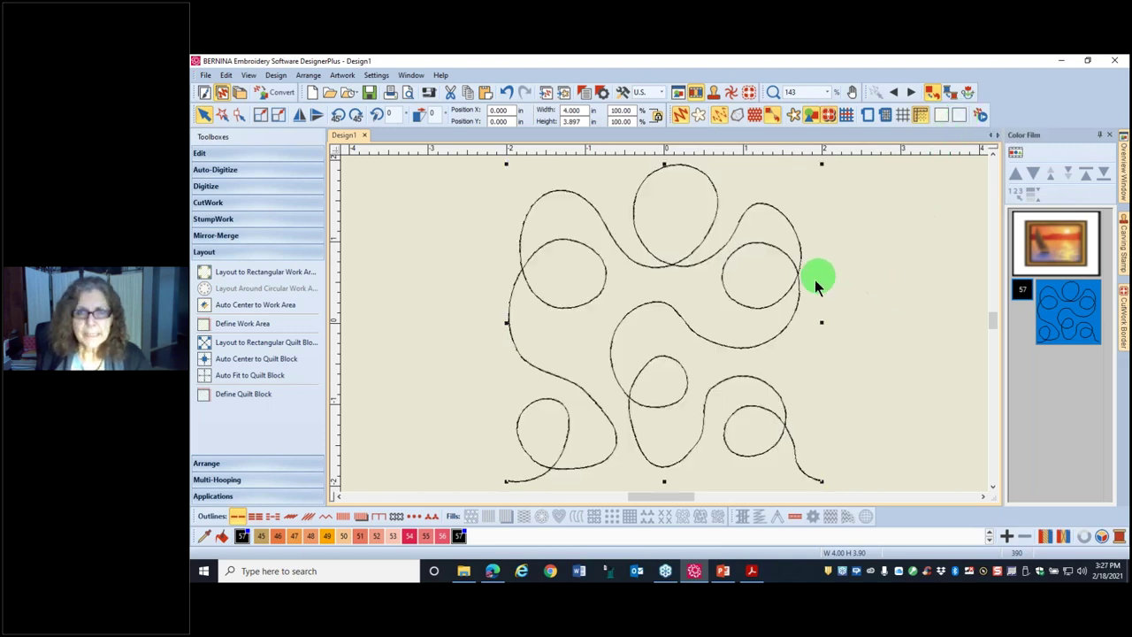
{"action": "scroll", "coordinate": [814, 279], "scroll_direction": "down", "scroll_amount": 2}
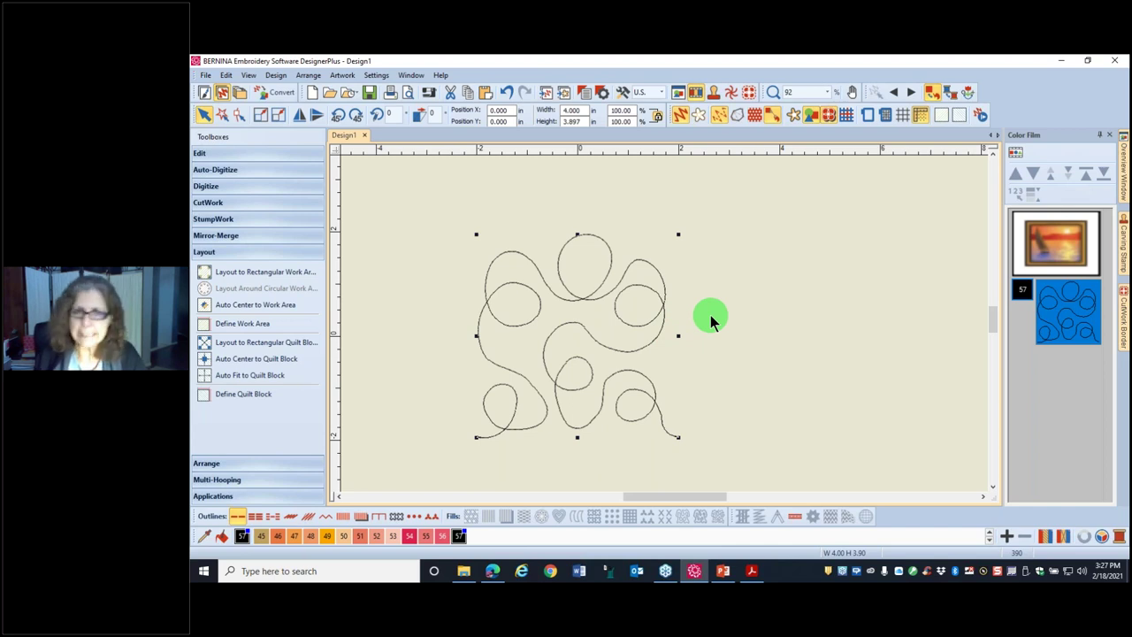
Step: Choose the BERNINA Mega Hoop, 400 x 150 and display it around the meander
{"action": "right_click", "coordinate": [868, 117]}
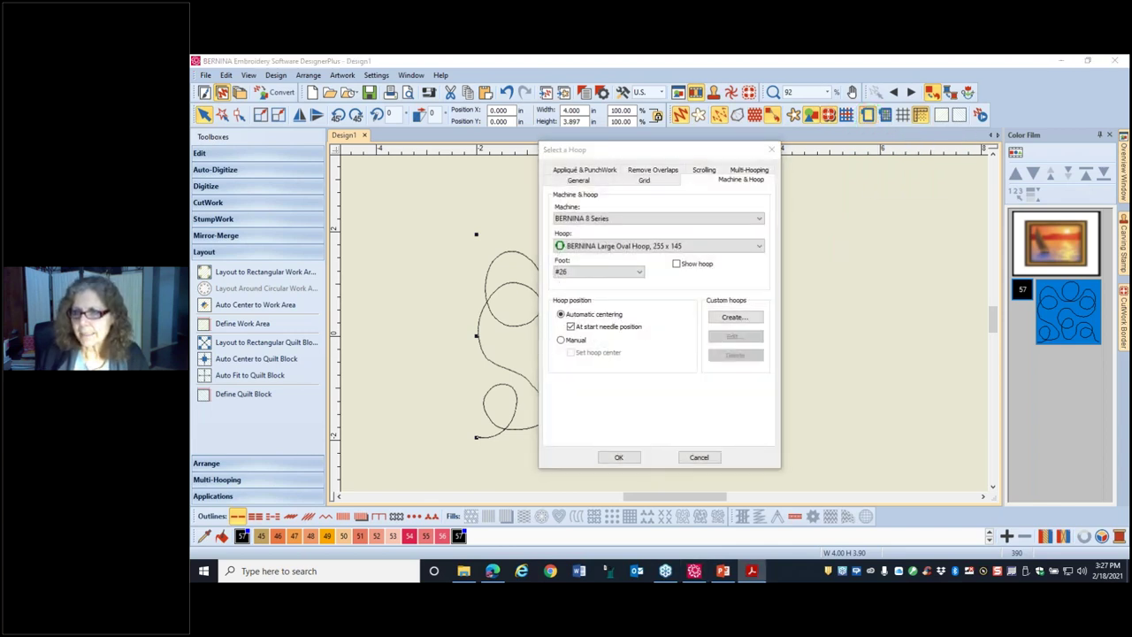
{"action": "left_click", "coordinate": [758, 247]}
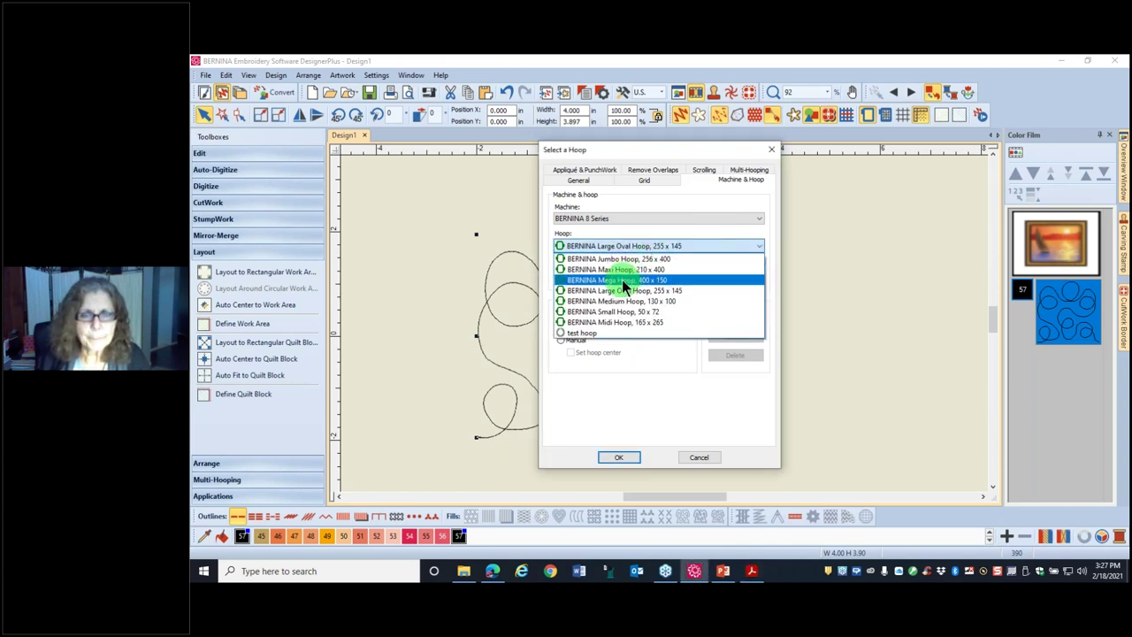
{"action": "left_click", "coordinate": [622, 280]}
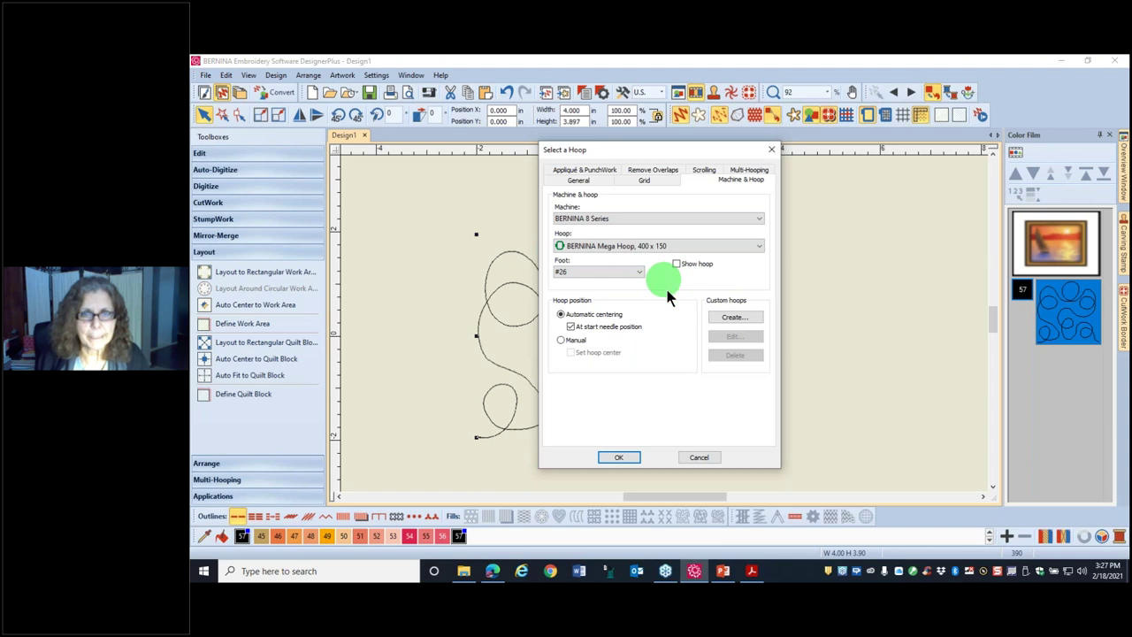
{"action": "left_click", "coordinate": [620, 457]}
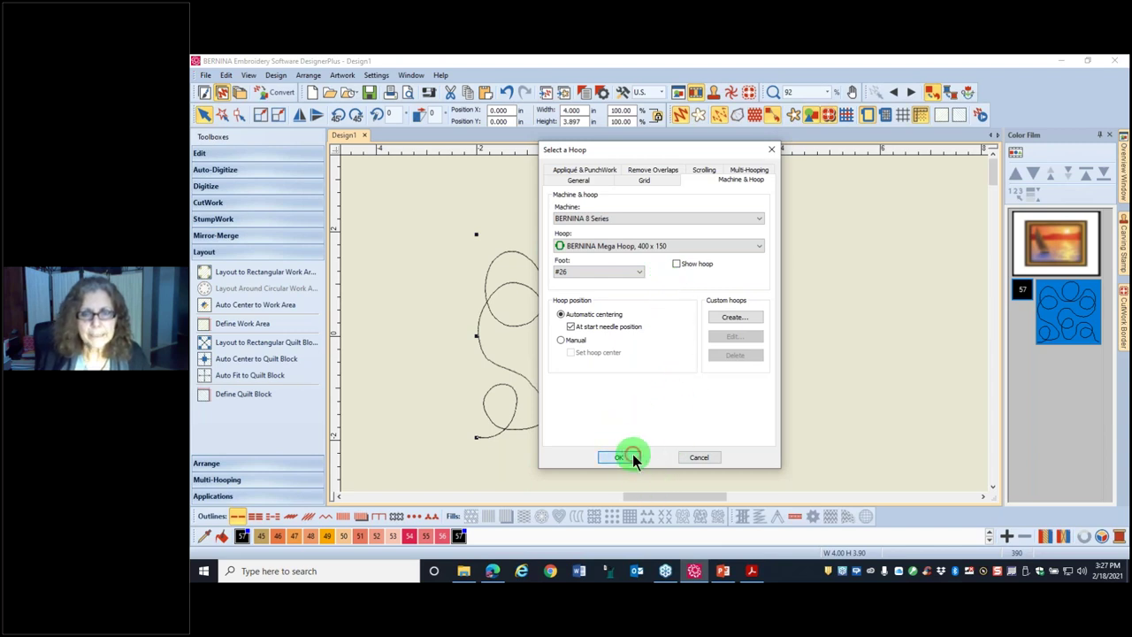
{"action": "left_click", "coordinate": [870, 115]}
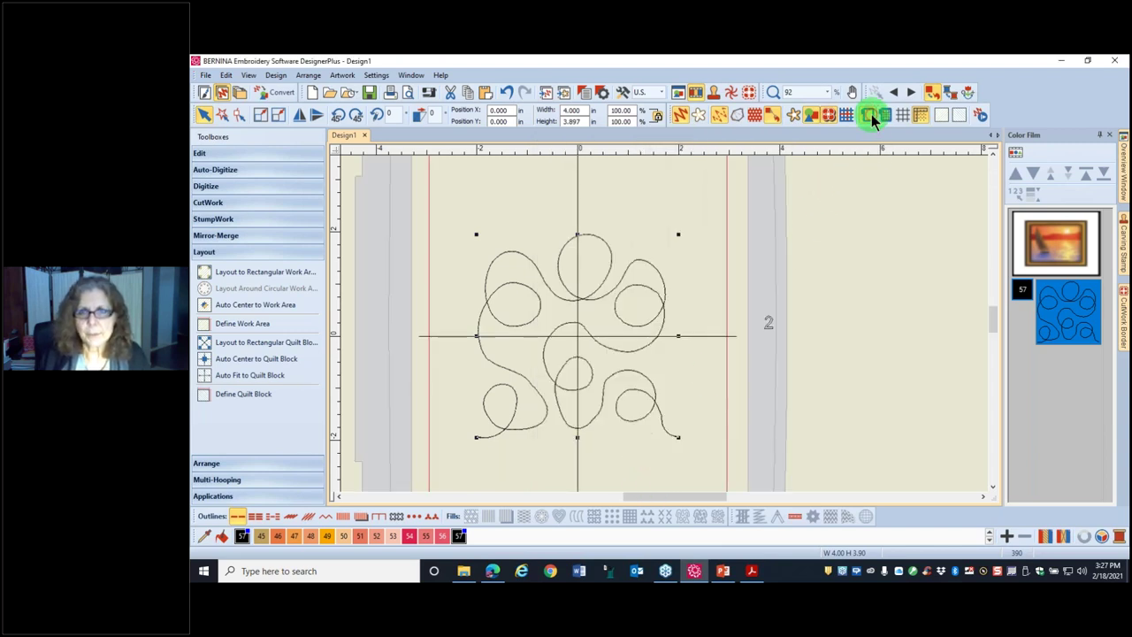
{"action": "scroll", "coordinate": [686, 372], "scroll_direction": "down", "scroll_amount": 2}
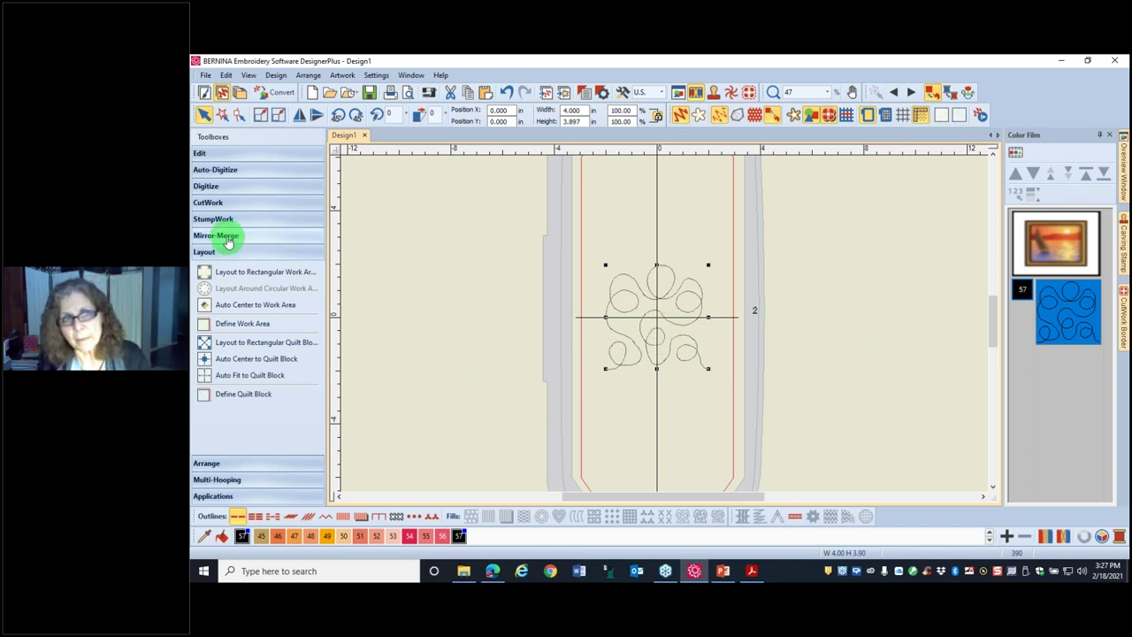
Step: Rotate the Mega Hoop to horizontal in the multi-hooping view, then return to the embroidery view
{"action": "left_click", "coordinate": [253, 479]}
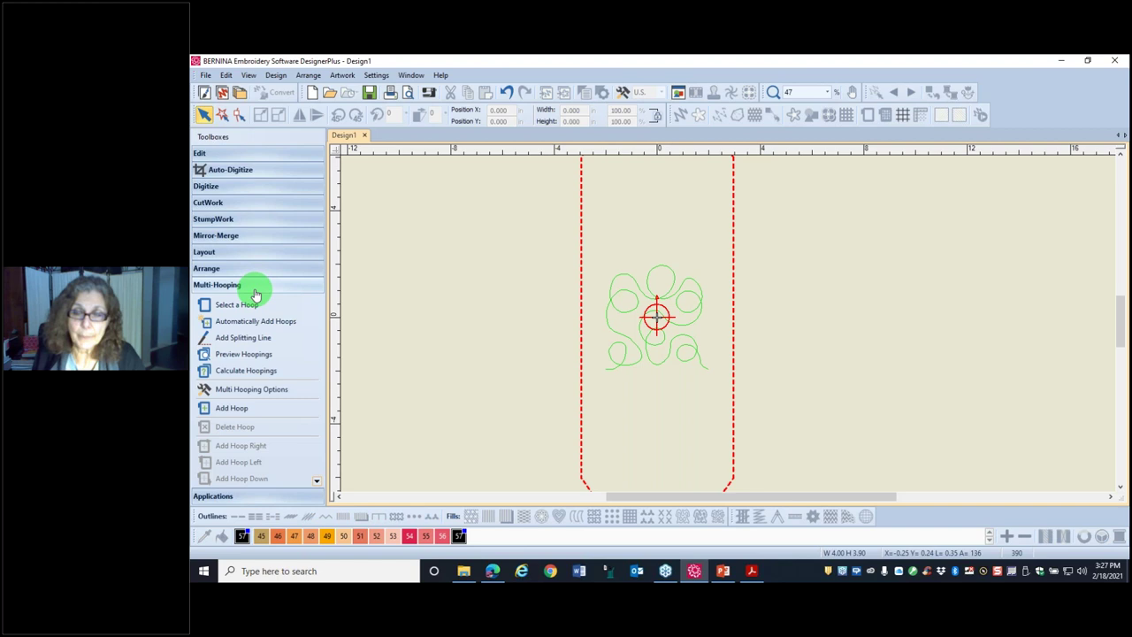
{"action": "left_click", "coordinate": [582, 247]}
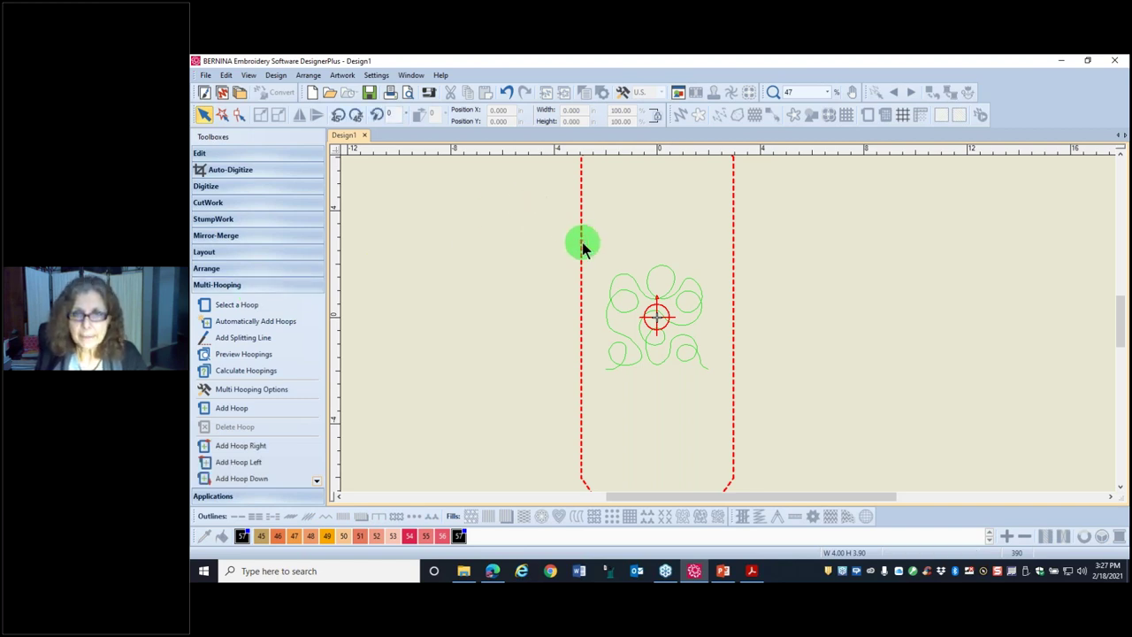
{"action": "left_click", "coordinate": [340, 117]}
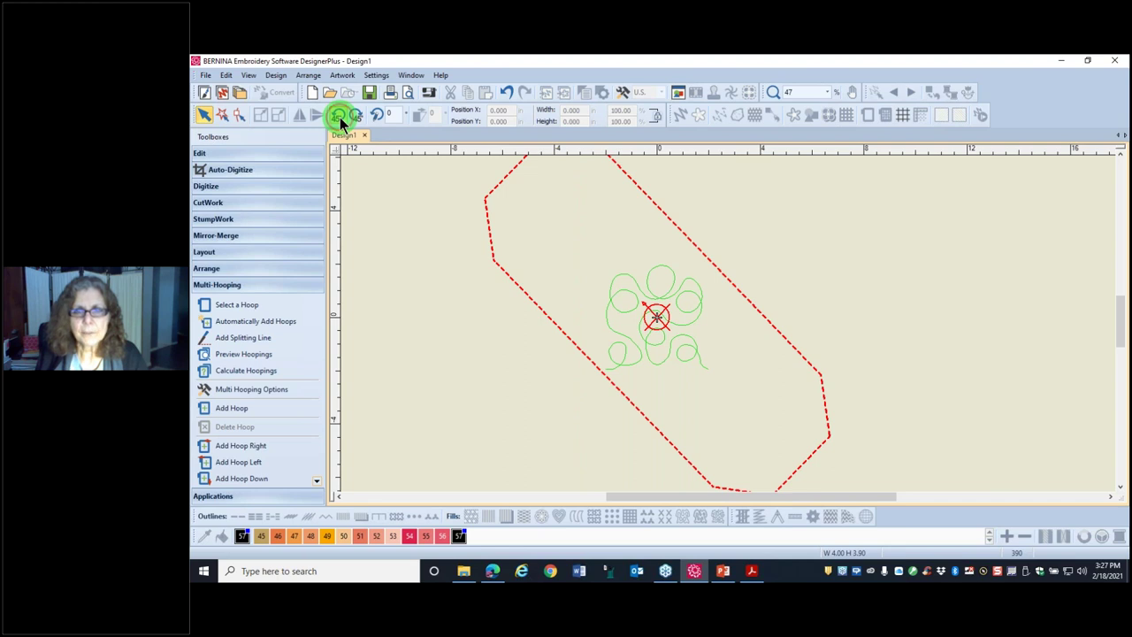
{"action": "left_click", "coordinate": [340, 117]}
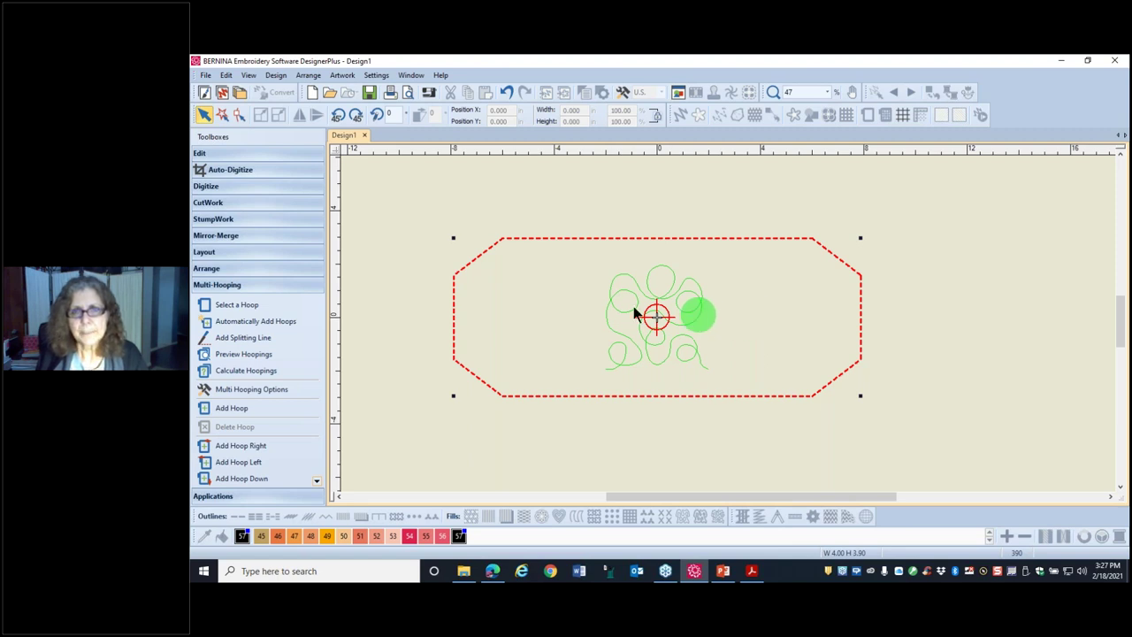
{"action": "left_click", "coordinate": [213, 187]}
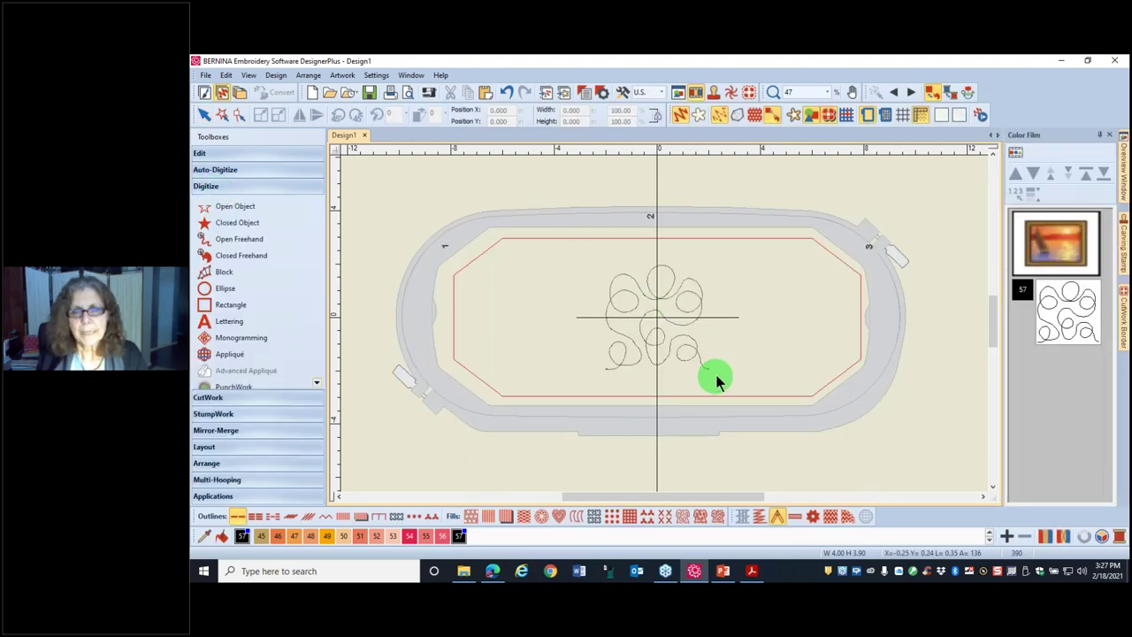
Step: Hide the hoop and paste a copy of the meander over the original
{"action": "left_click", "coordinate": [865, 117]}
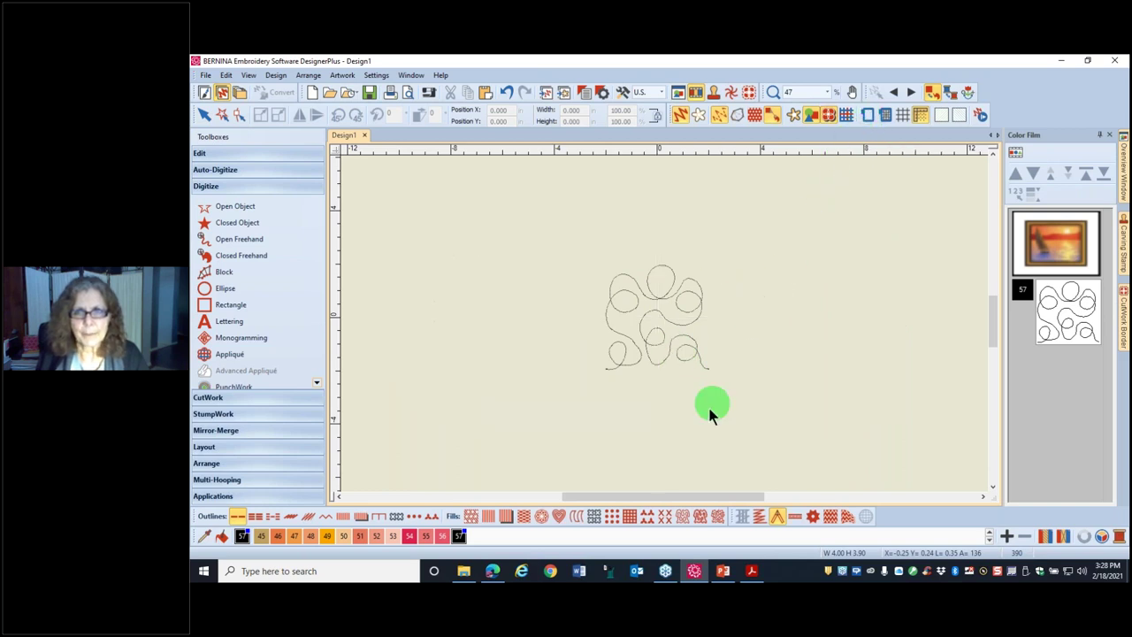
{"action": "left_click", "coordinate": [656, 368]}
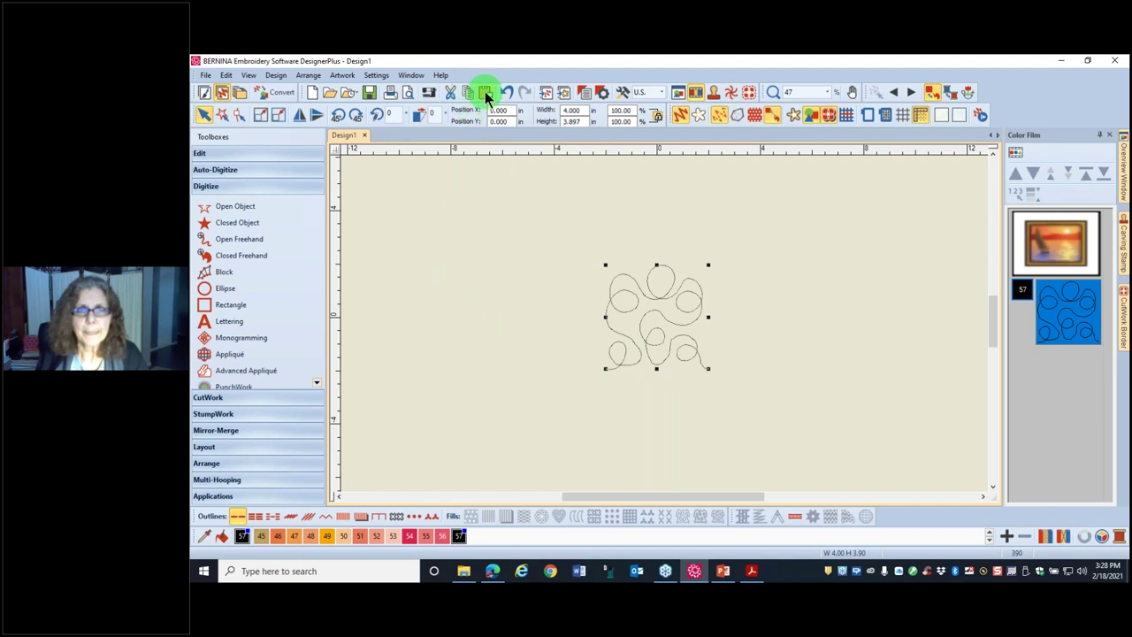
{"action": "left_click", "coordinate": [485, 91]}
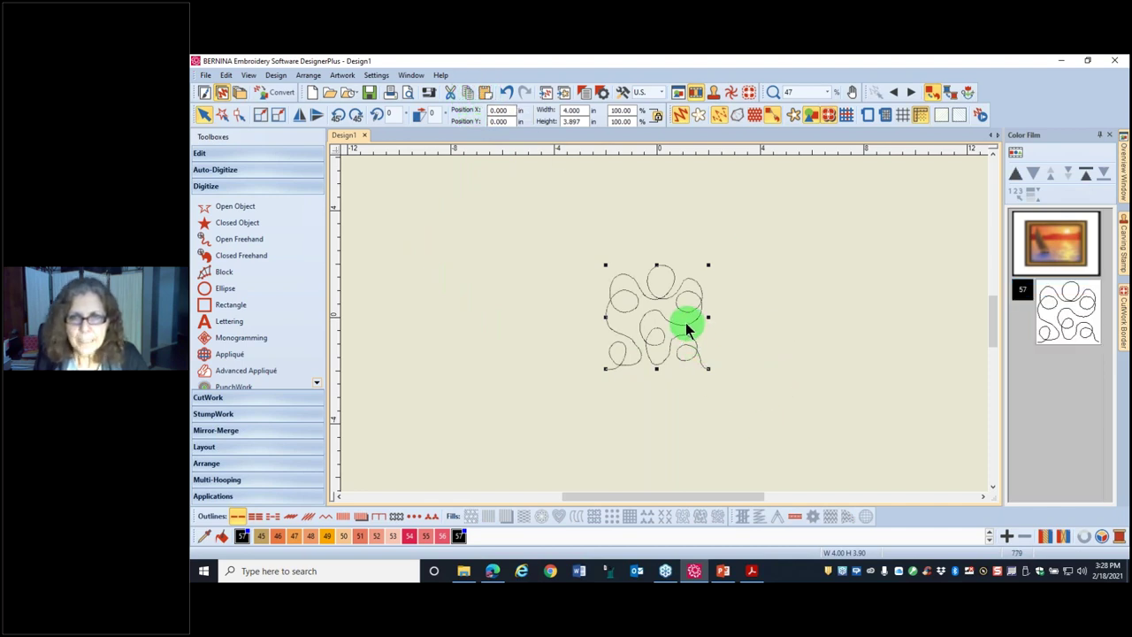
Step: Move the pasted copy to the right so its start joins the first motif's end
{"action": "left_click_drag", "start_coordinate": [688, 325], "coordinate": [786, 331]}
{"action": "scroll", "coordinate": [752, 367], "scroll_direction": "up", "scroll_amount": 5}
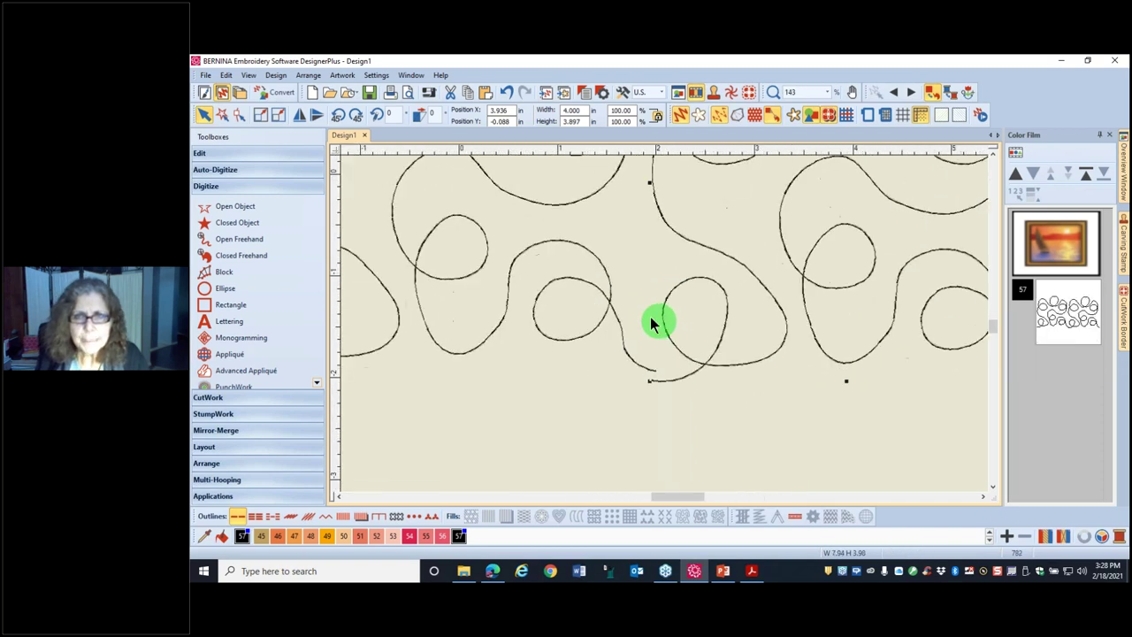
{"action": "left_click_drag", "start_coordinate": [715, 368], "coordinate": [720, 358]}
{"action": "left_click", "coordinate": [687, 404]}
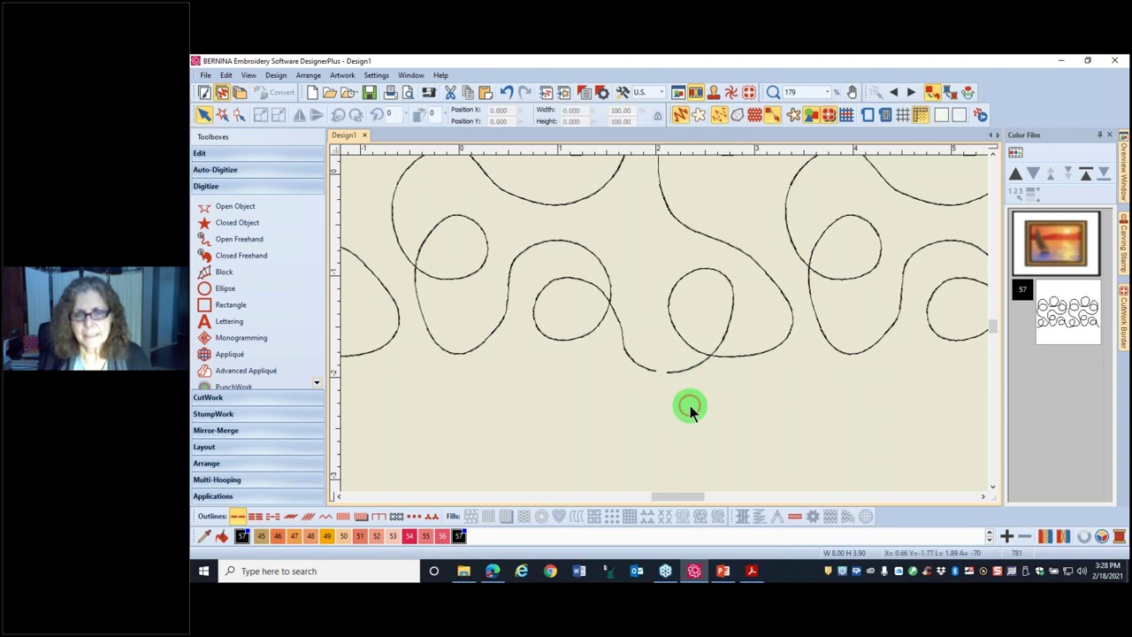
{"action": "scroll", "coordinate": [778, 433], "scroll_direction": "down", "scroll_amount": 3}
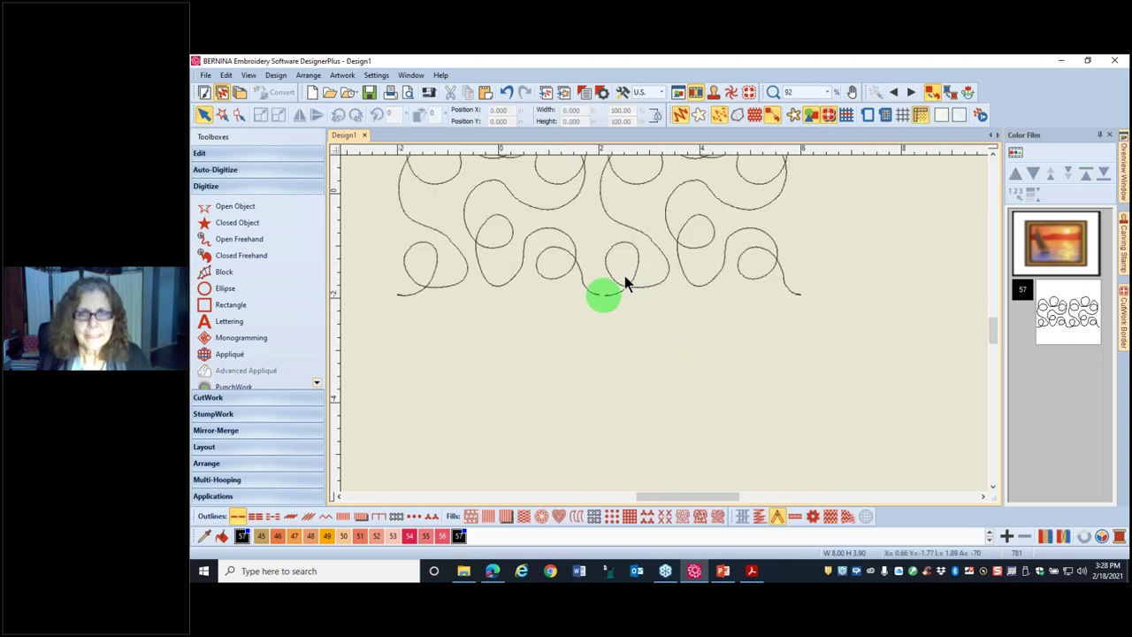
{"action": "left_click", "coordinate": [627, 289]}
{"action": "scroll", "coordinate": [664, 323], "scroll_direction": "up", "scroll_amount": 4}
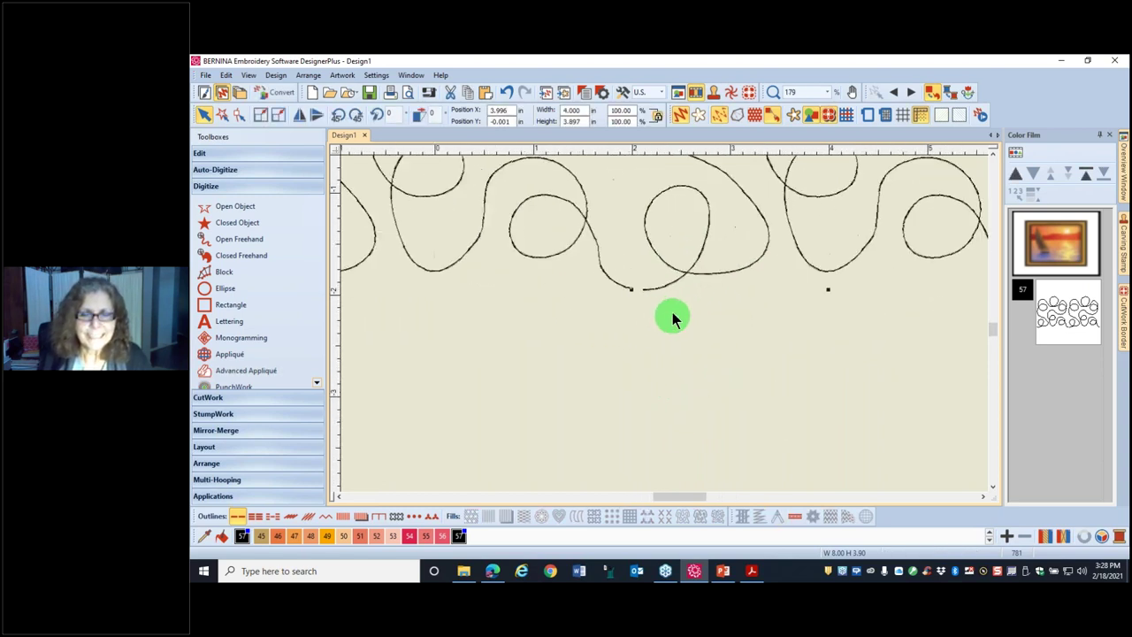
{"action": "scroll", "coordinate": [664, 322], "scroll_direction": "up", "scroll_amount": 3}
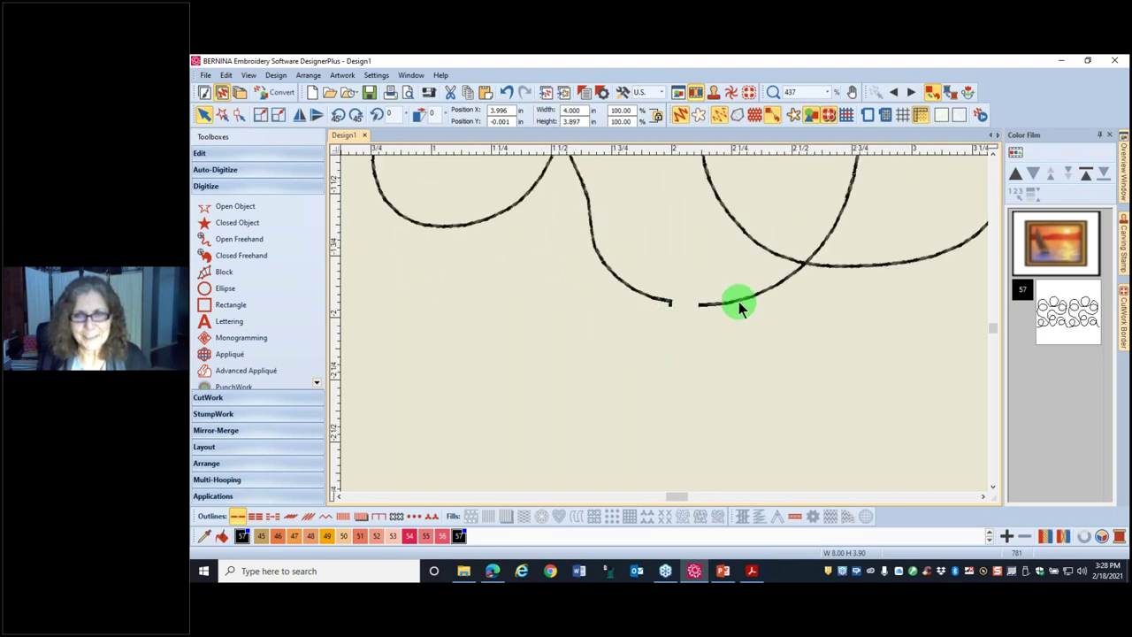
{"action": "mouse_move", "coordinate": [738, 302]}
{"action": "left_mouse_down"}
{"action": "mouse_move", "coordinate": [750, 297]}
{"action": "mouse_move", "coordinate": [742, 304]}
{"action": "left_mouse_up"}
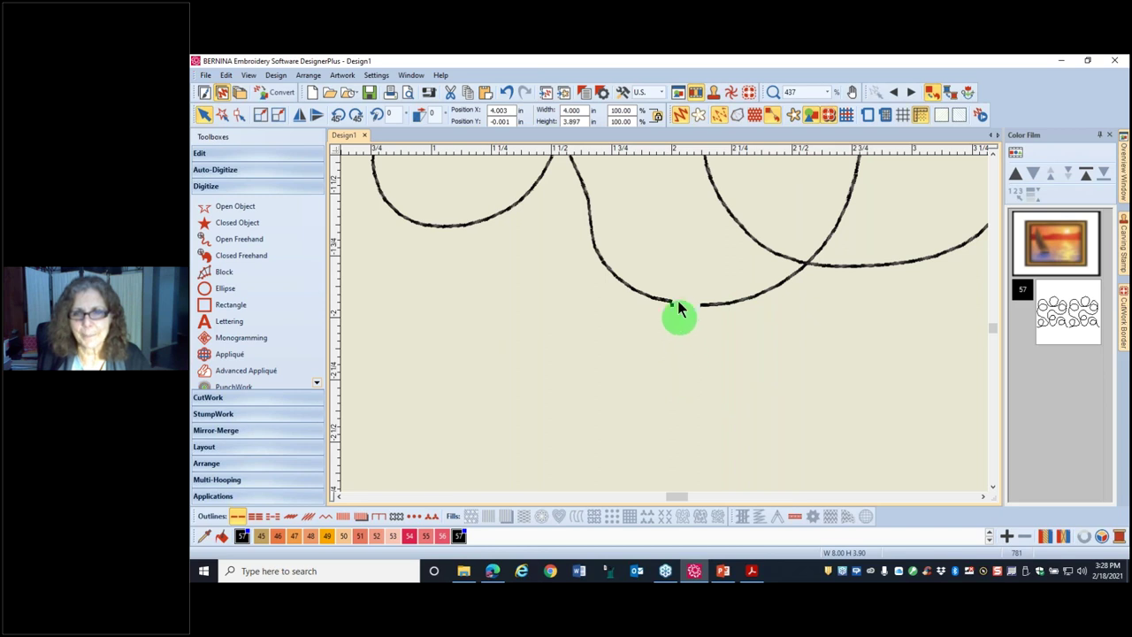
{"action": "scroll", "coordinate": [702, 373], "scroll_direction": "down", "scroll_amount": 10}
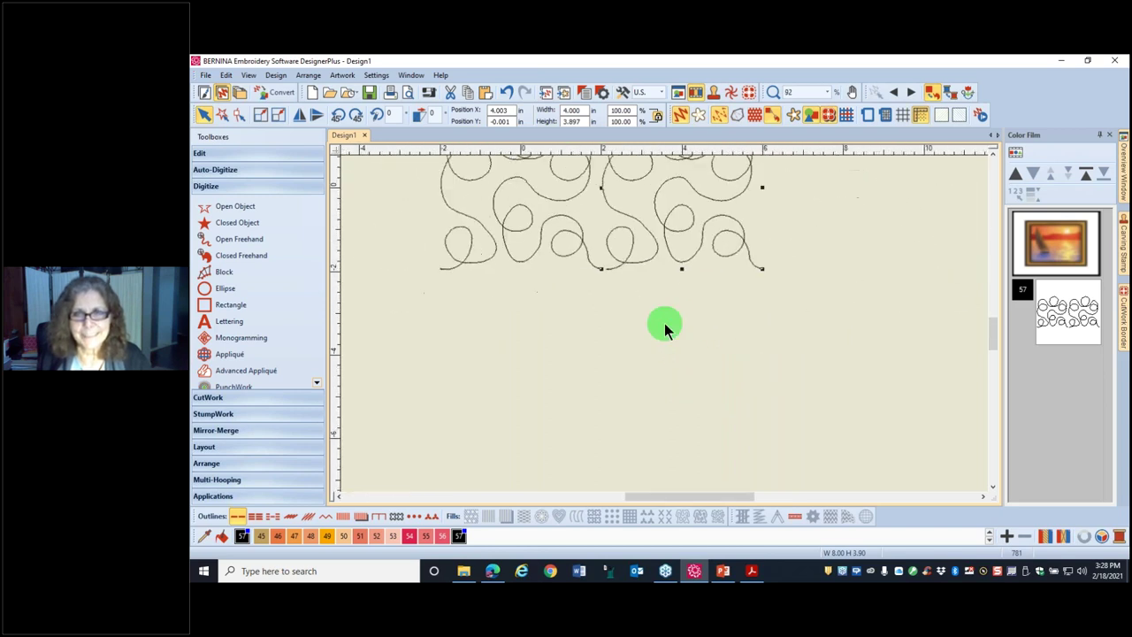
{"action": "left_click", "coordinate": [617, 365]}
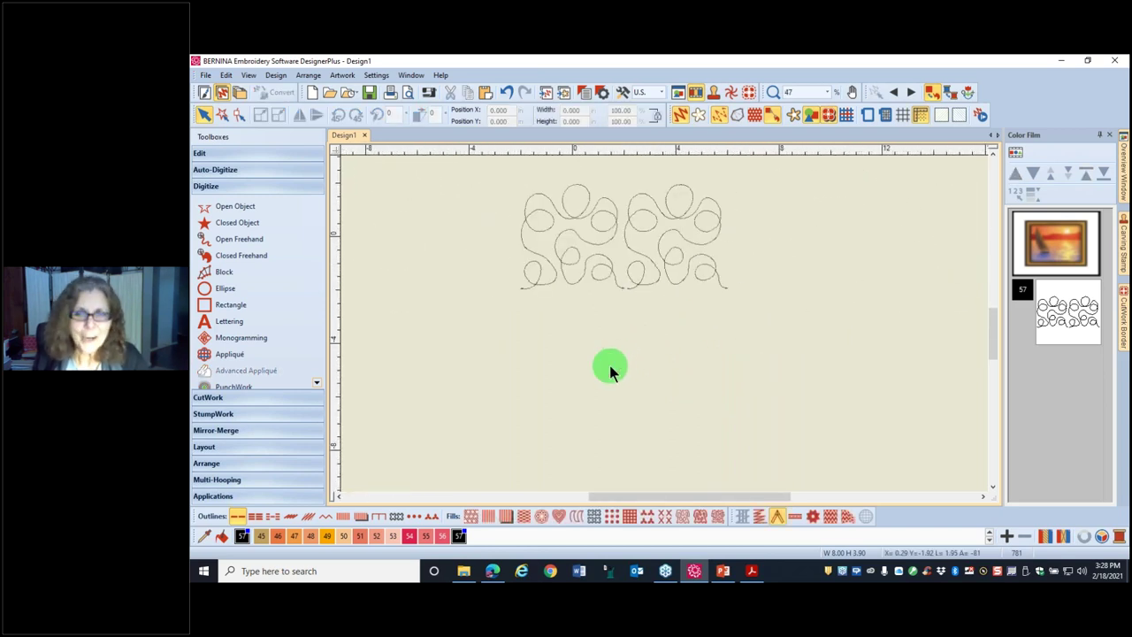
Step: Paste a third motif copy and join its start to the second motif's end
{"action": "left_click", "coordinate": [680, 281]}
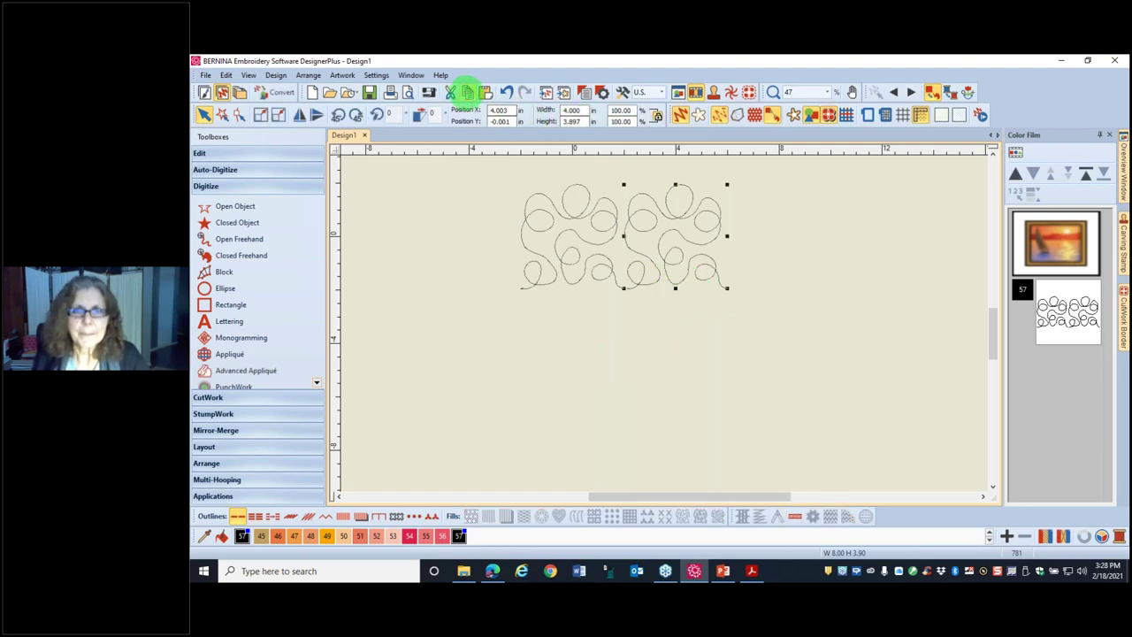
{"action": "left_click", "coordinate": [482, 95]}
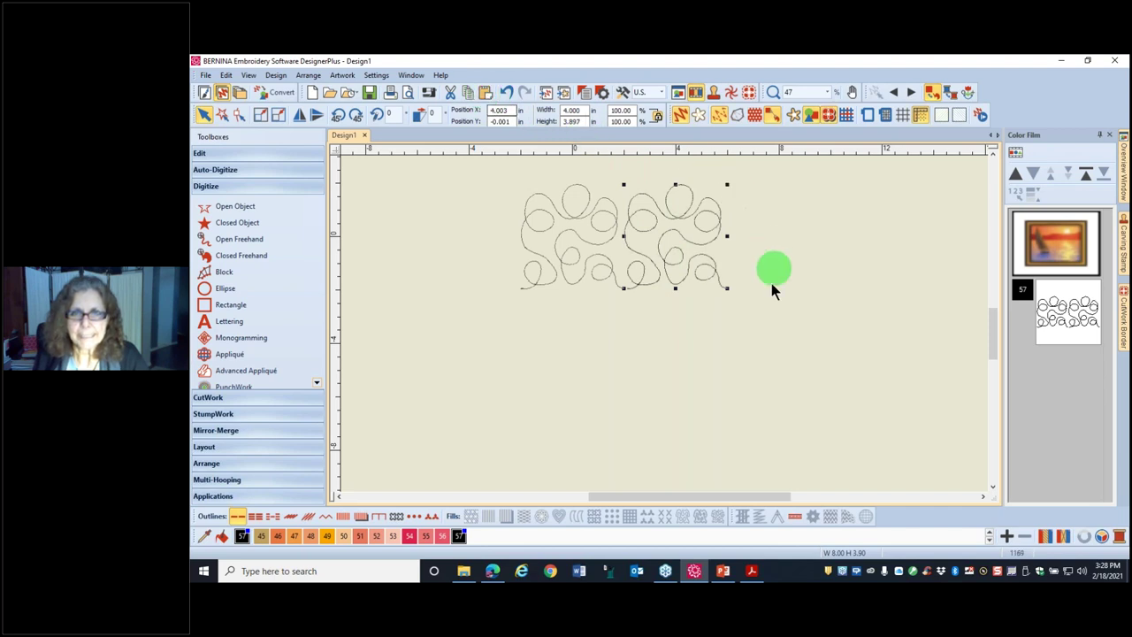
{"action": "left_click_drag", "start_coordinate": [584, 272], "coordinate": [716, 274]}
{"action": "scroll", "coordinate": [664, 323], "scroll_direction": "up", "scroll_amount": 5}
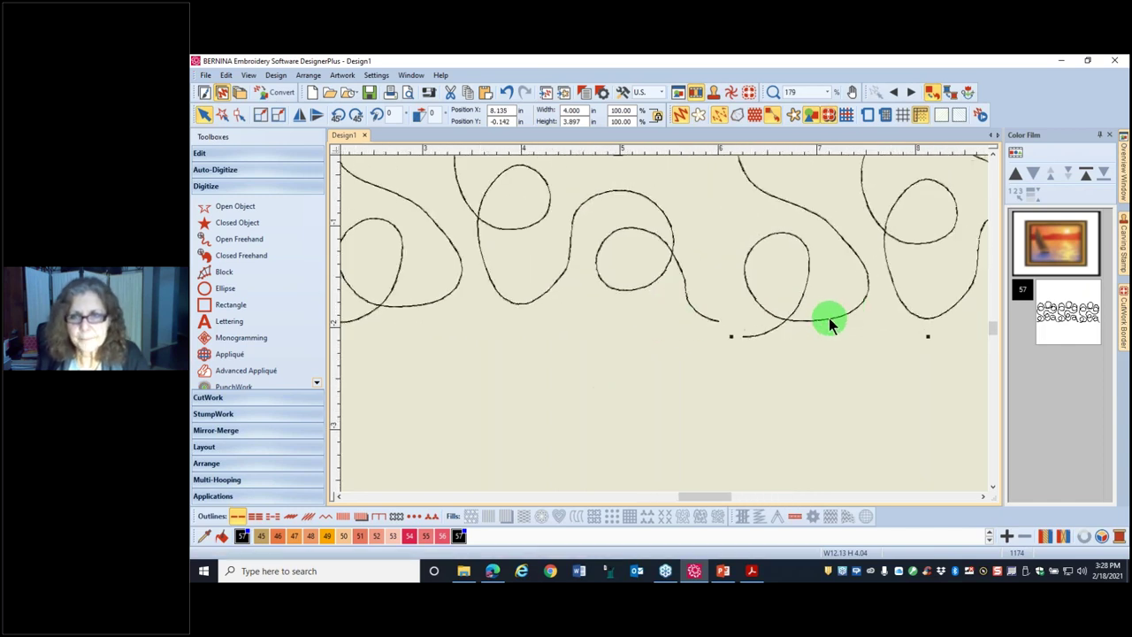
{"action": "left_click_drag", "start_coordinate": [829, 317], "coordinate": [817, 304]}
{"action": "left_click", "coordinate": [759, 373]}
{"action": "scroll", "coordinate": [628, 283], "scroll_direction": "down", "scroll_amount": 5}
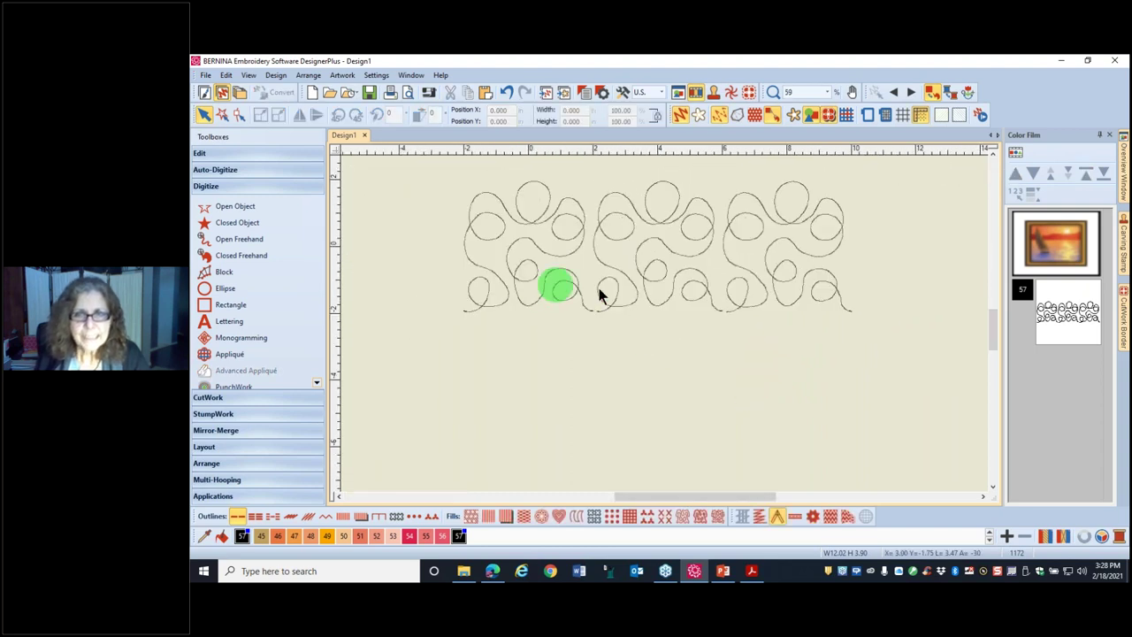
Step: Select all three motifs in the row, right to left
{"action": "left_click", "coordinate": [759, 306]}
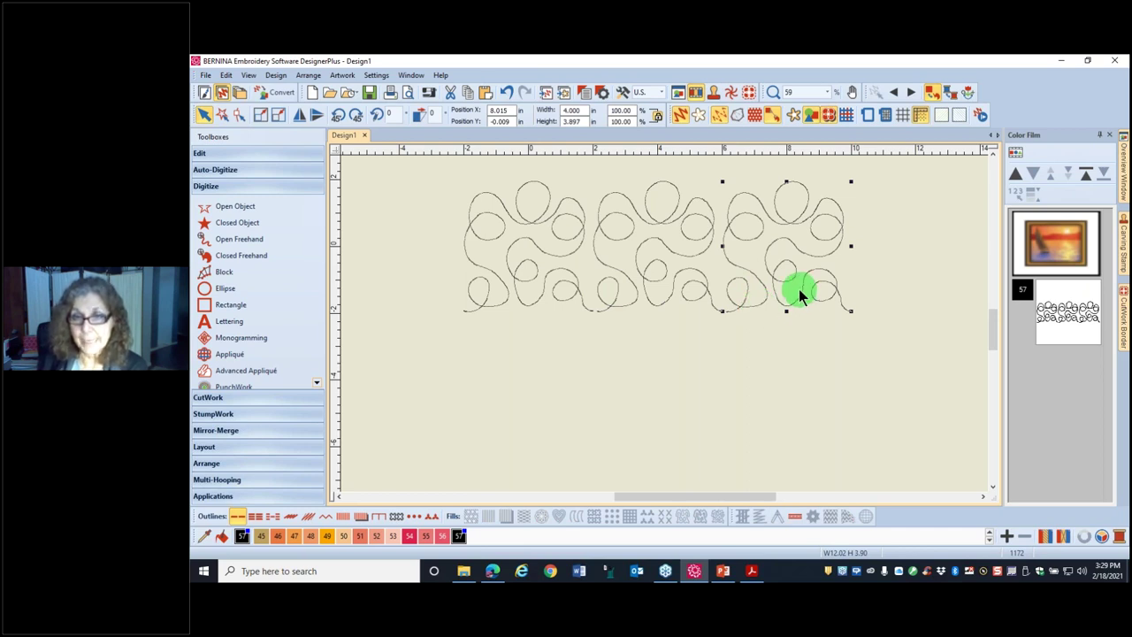
{"action": "left_click", "coordinate": [701, 284], "text": "ctrl"}
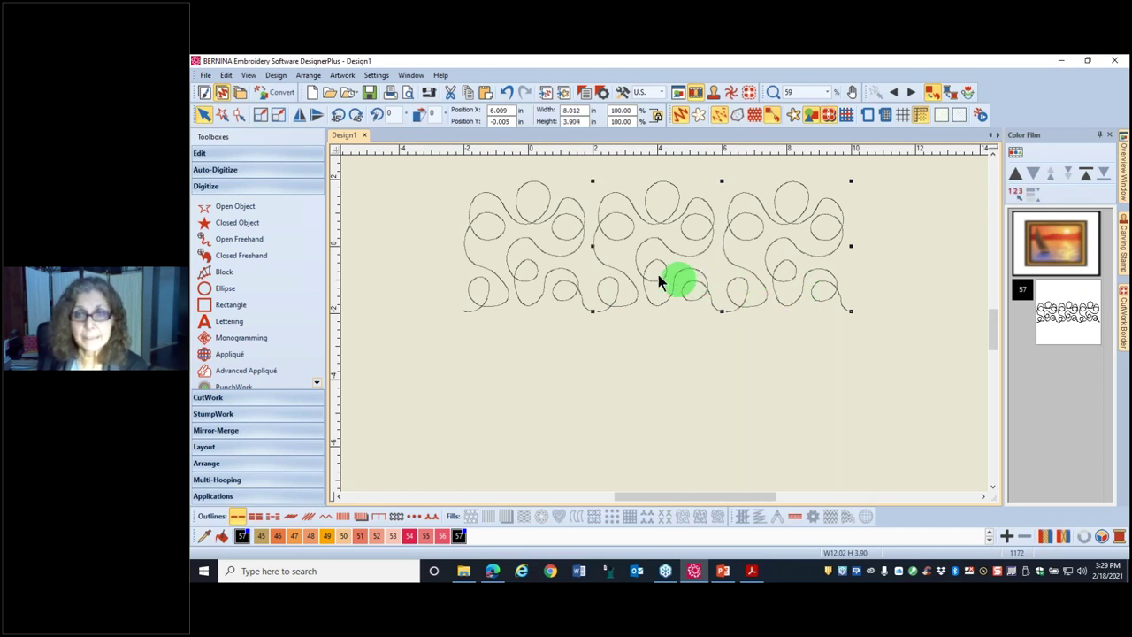
{"action": "left_click", "coordinate": [566, 272], "text": "ctrl"}
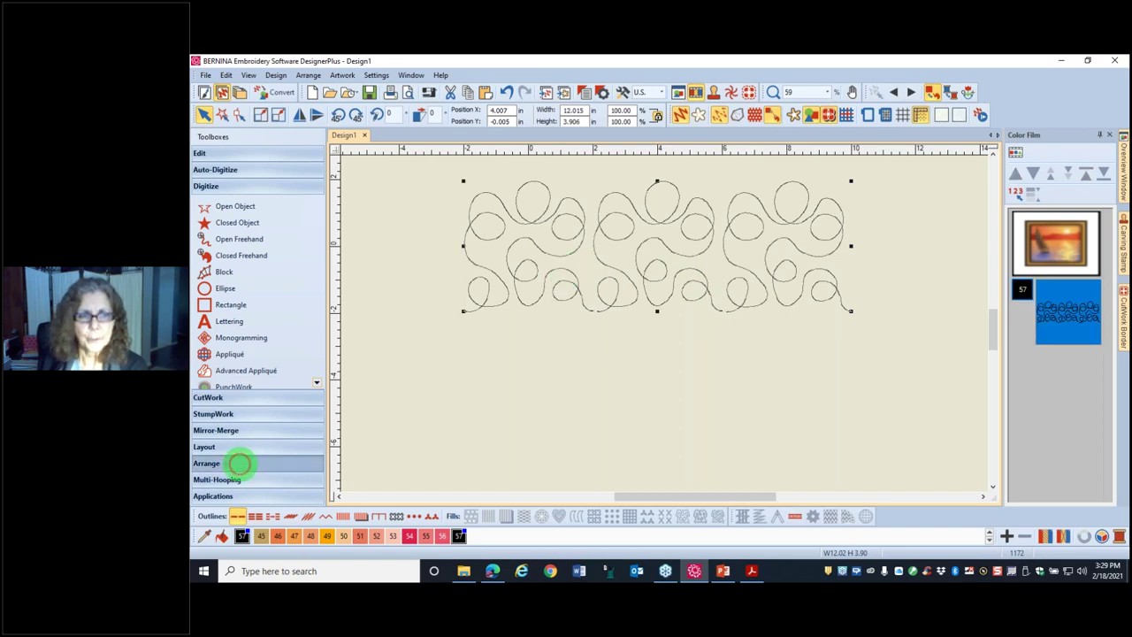
Step: Align the three motifs along their bottom edges with Arrange > Align Bottom
{"action": "left_click", "coordinate": [240, 462]}
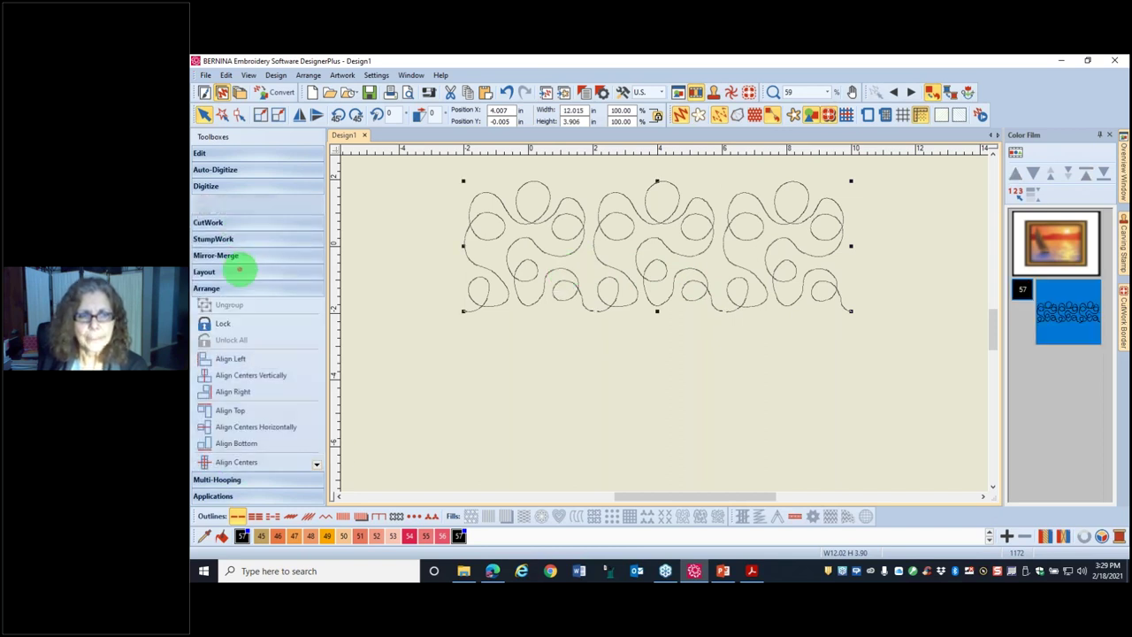
{"action": "left_click", "coordinate": [250, 449]}
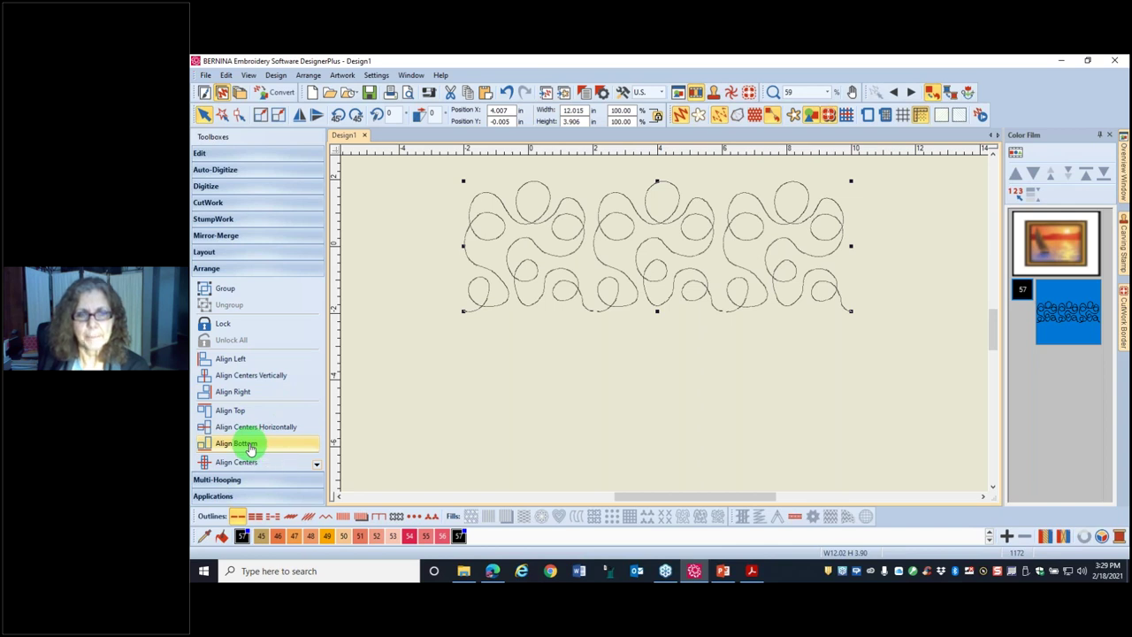
{"action": "left_click", "coordinate": [577, 408]}
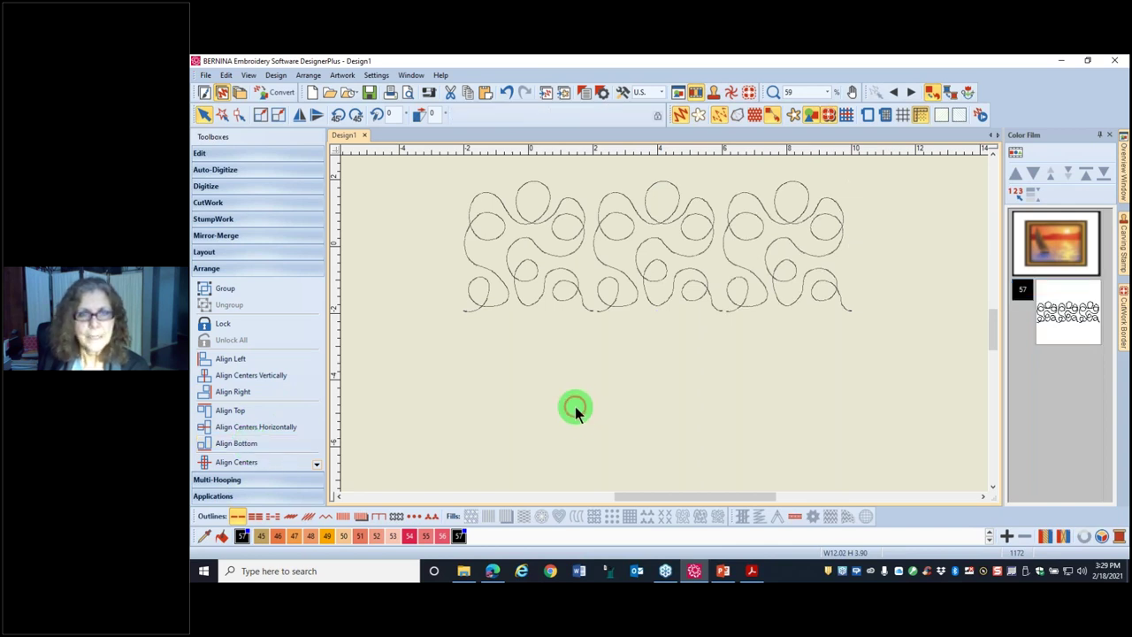
Step: Show the grid behind the design and select the whole design with Ctrl+A
{"action": "left_click", "coordinate": [902, 117]}
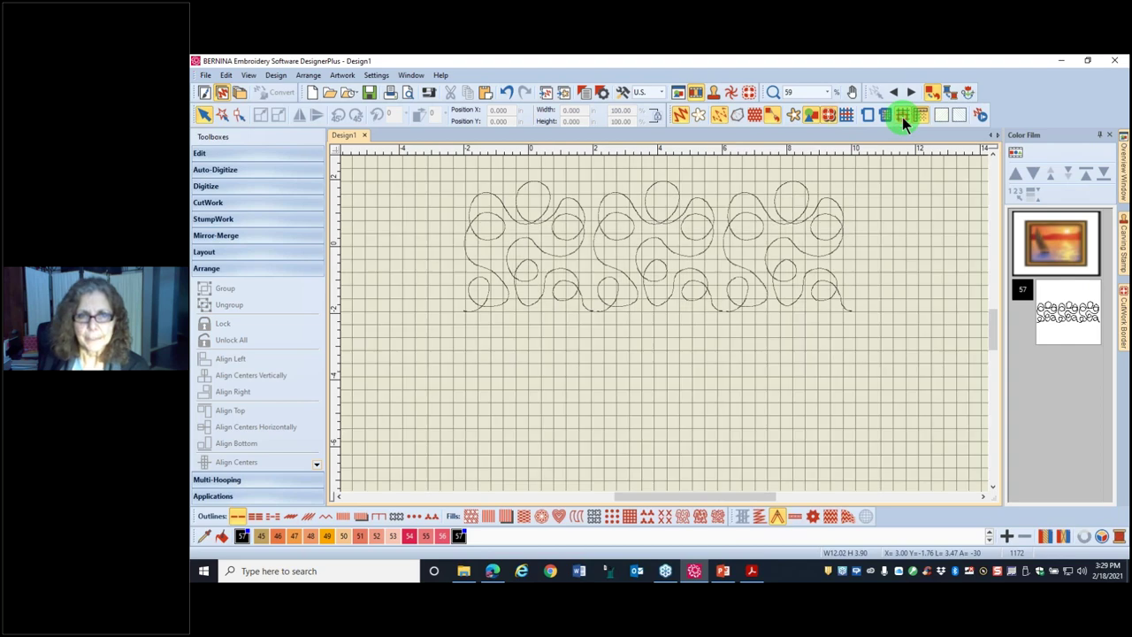
{"action": "scroll", "coordinate": [664, 323], "scroll_direction": "up", "scroll_amount": 2}
{"action": "scroll", "coordinate": [607, 353], "scroll_direction": "up", "scroll_amount": 5}
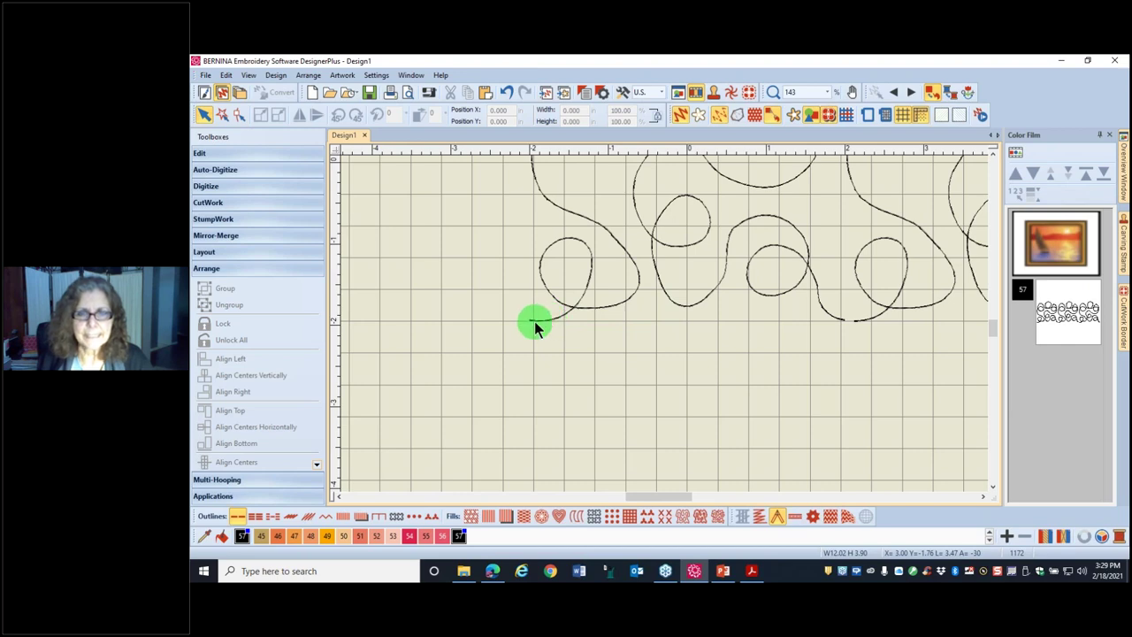
{"action": "scroll", "coordinate": [663, 323], "scroll_direction": "down", "scroll_amount": 6}
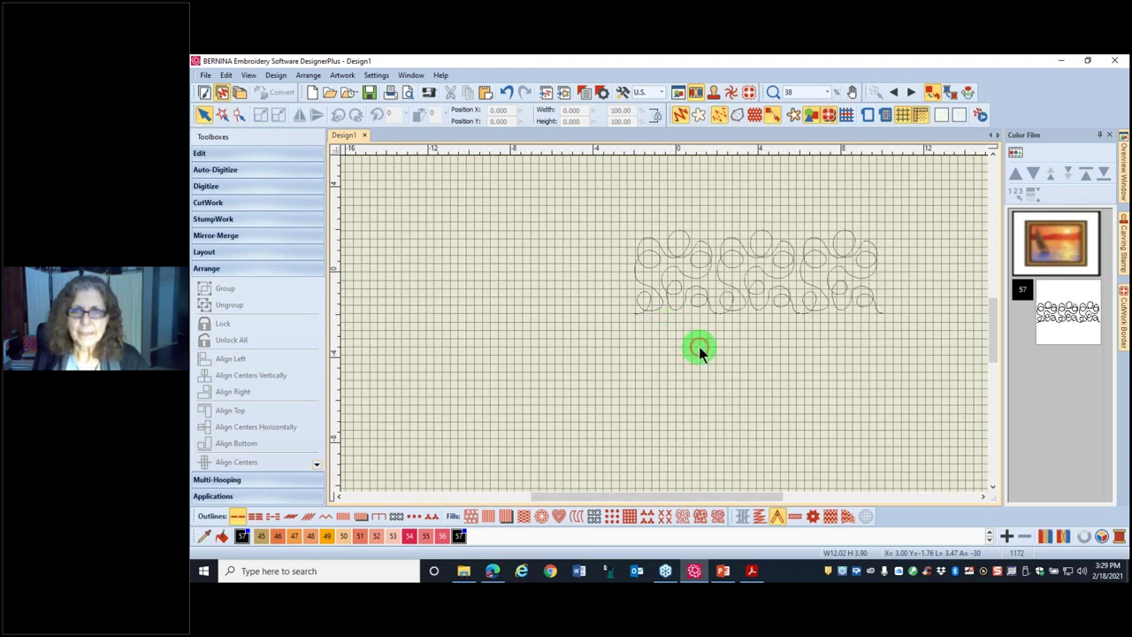
{"action": "key", "text": "ctrl+a"}
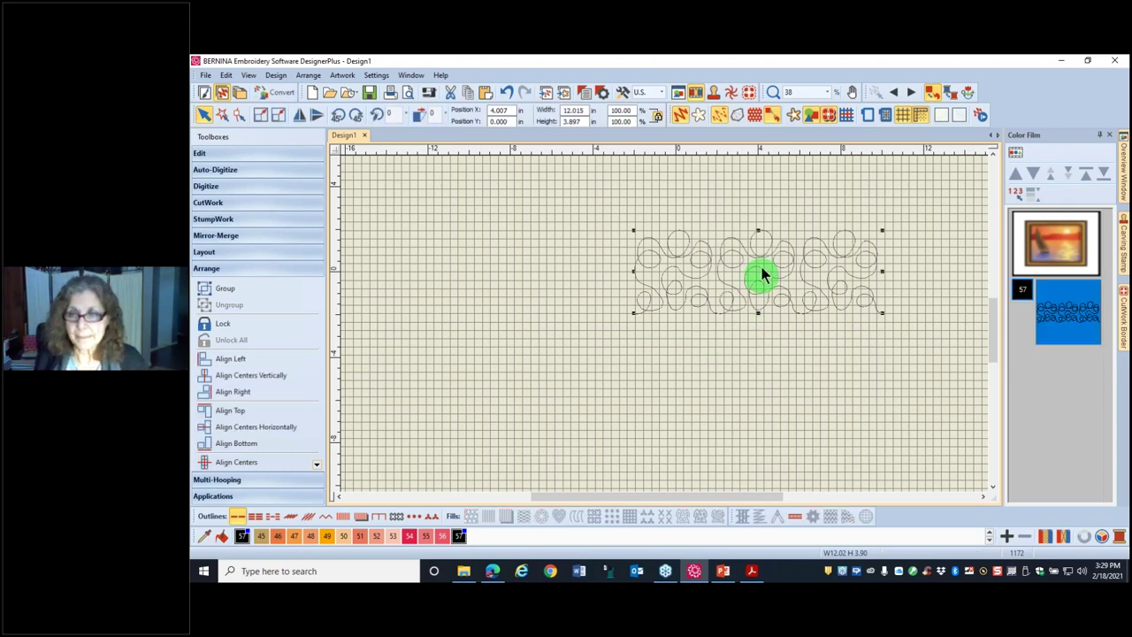
Step: Group the three meander motifs into one object from the Color Film menu
{"action": "right_click", "coordinate": [1064, 328]}
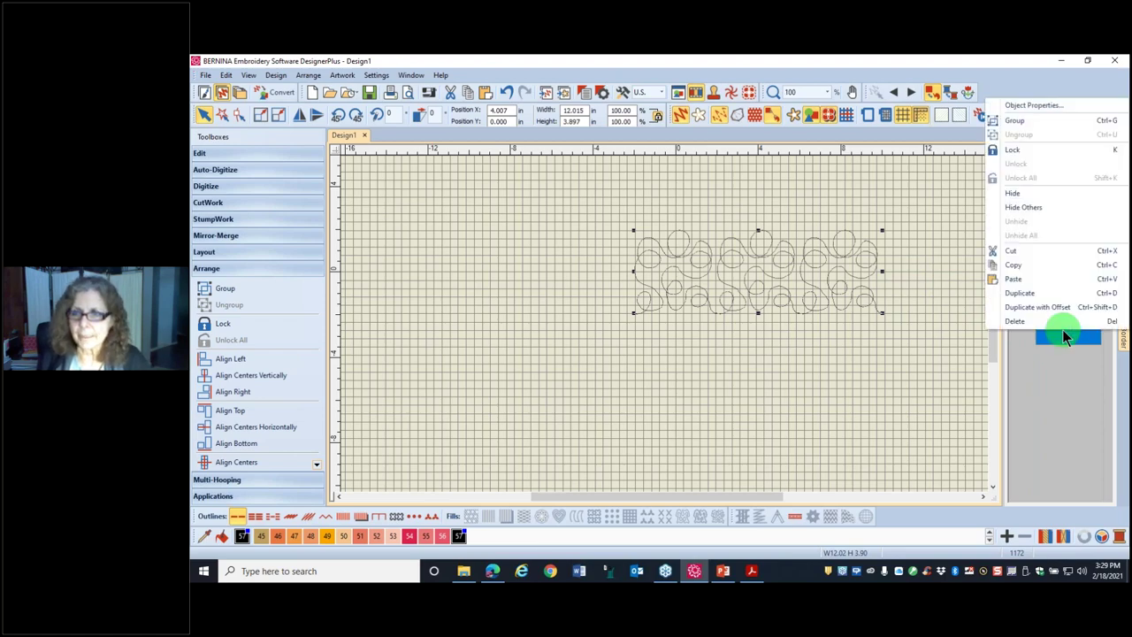
{"action": "left_click", "coordinate": [1010, 118]}
{"action": "scroll", "coordinate": [785, 311], "scroll_direction": "up", "scroll_amount": 2}
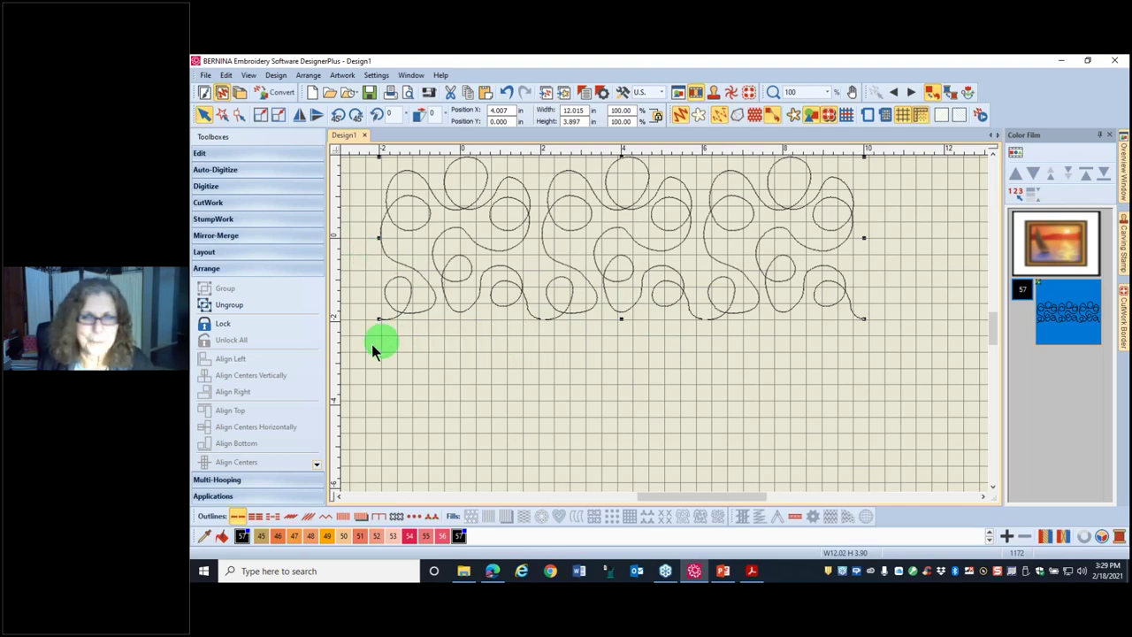
Step: Nudge the grouped row slightly to X 4.058, Y -0.002
{"action": "left_click_drag", "start_coordinate": [380, 341], "coordinate": [702, 307]}
{"action": "scroll", "coordinate": [664, 323], "scroll_direction": "up", "scroll_amount": 1}
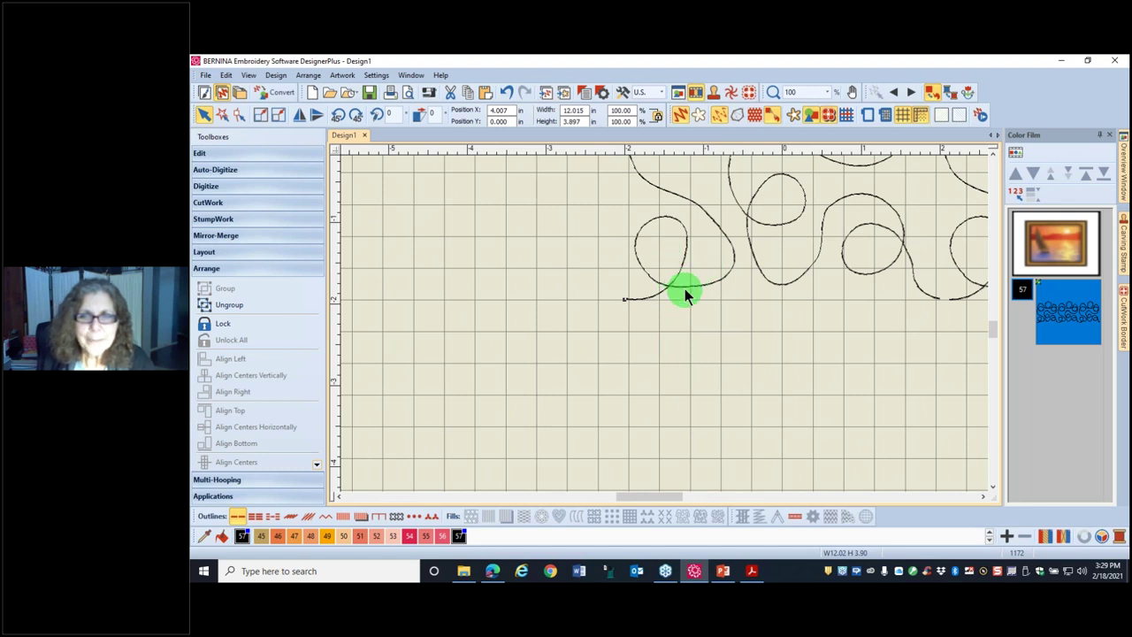
{"action": "left_click_drag", "start_coordinate": [631, 300], "coordinate": [683, 286]}
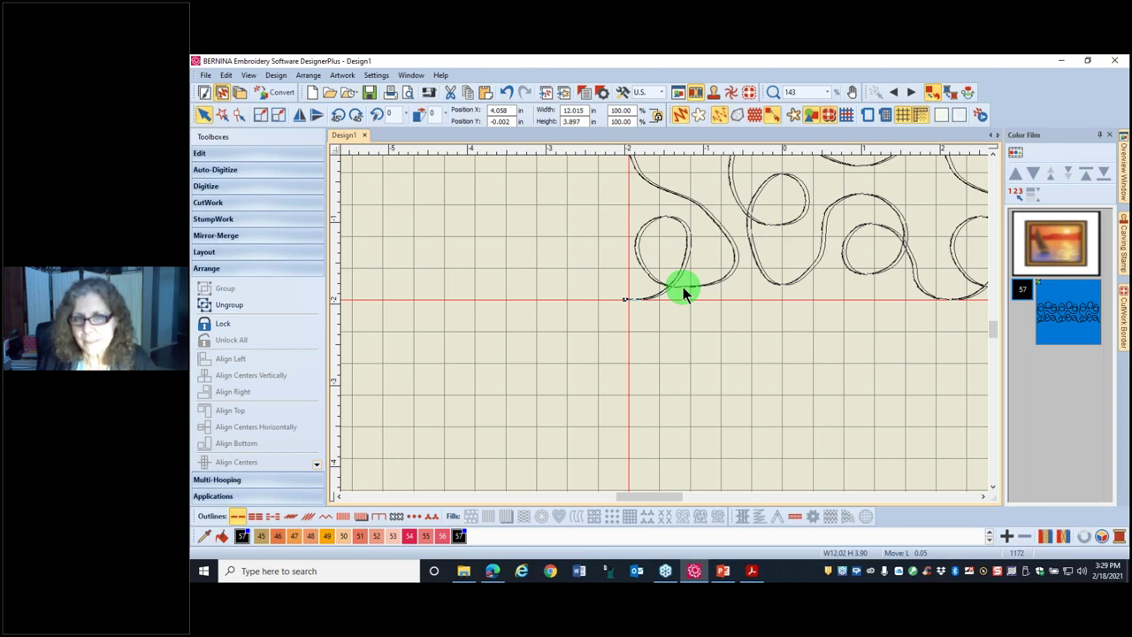
{"action": "left_click_drag", "start_coordinate": [683, 287], "coordinate": [683, 287]}
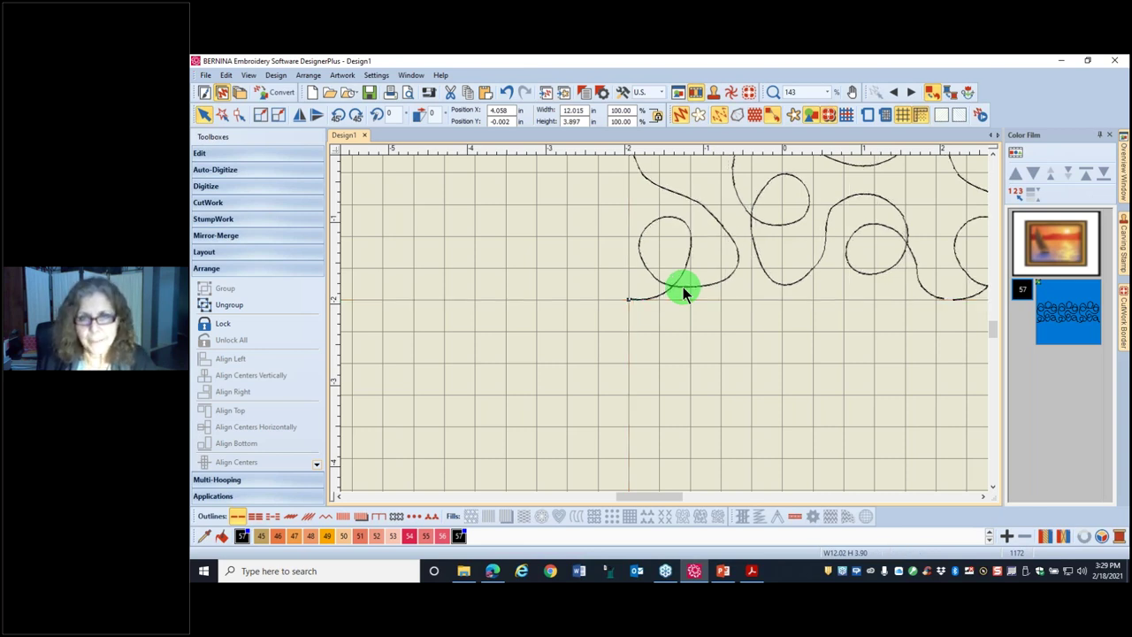
{"action": "scroll", "coordinate": [707, 298], "scroll_direction": "down", "scroll_amount": 4}
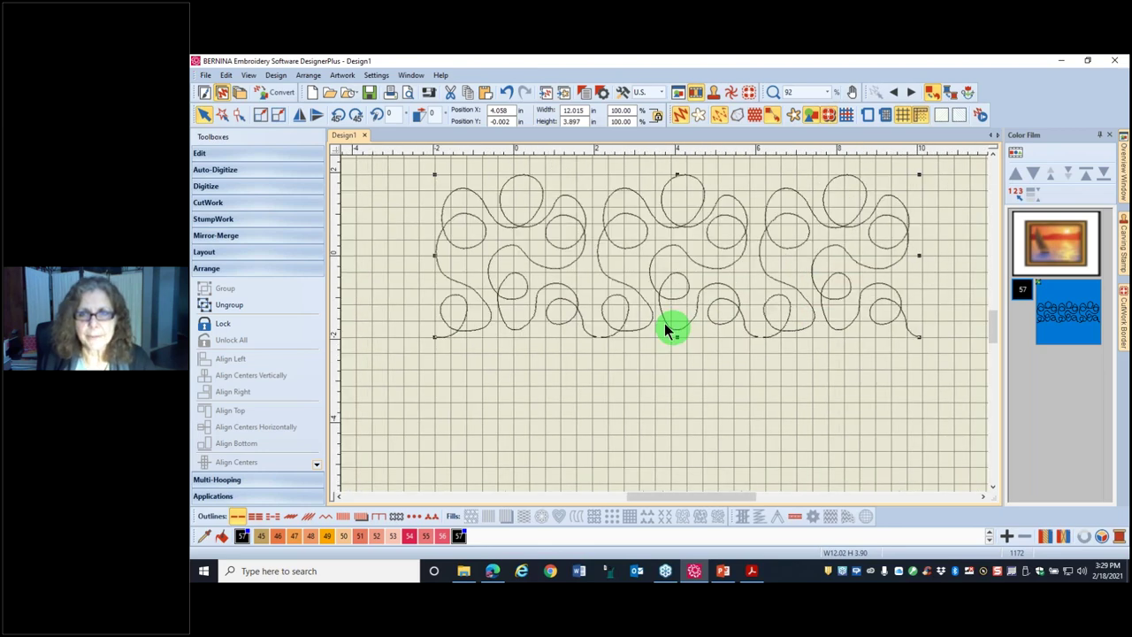
{"action": "scroll", "coordinate": [665, 309], "scroll_direction": "up", "scroll_amount": 6}
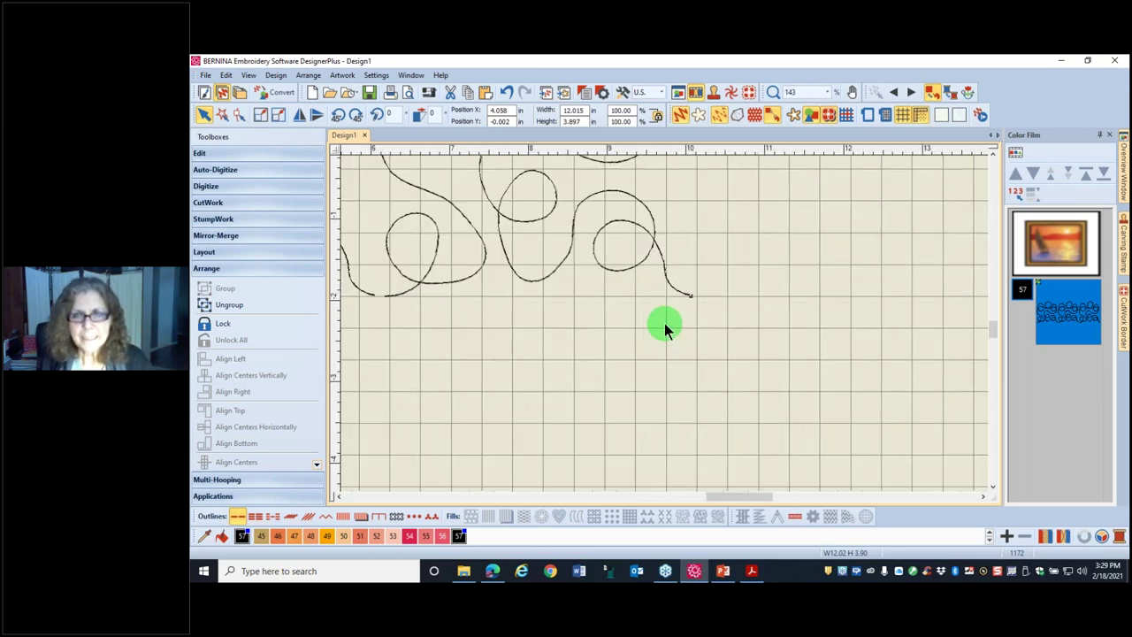
{"action": "scroll", "coordinate": [664, 323], "scroll_direction": "up", "scroll_amount": 2}
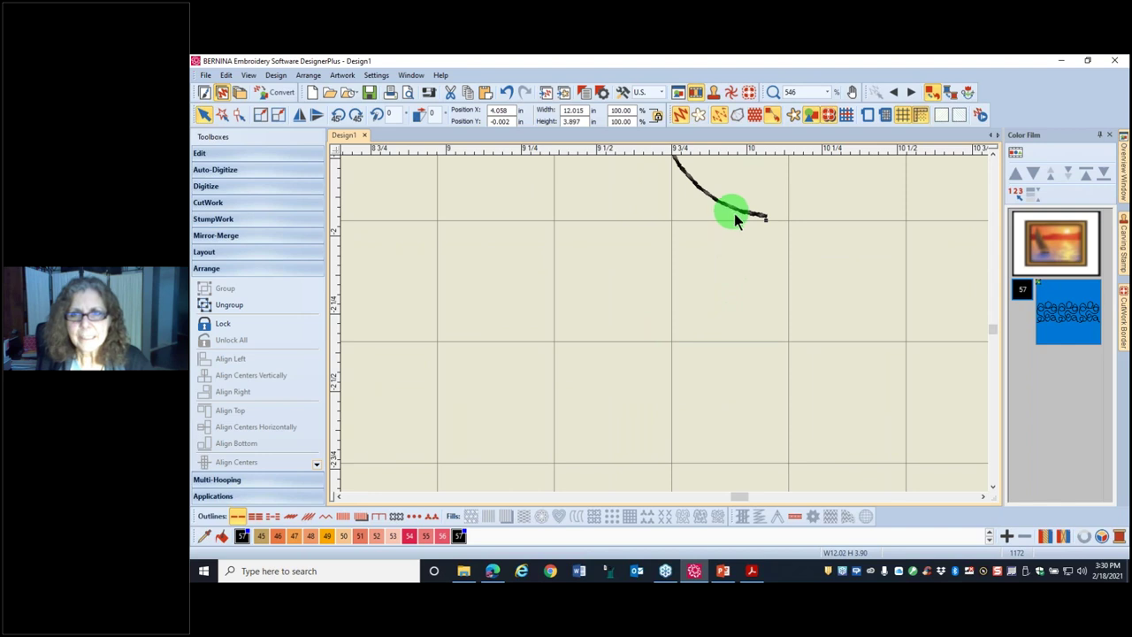
Step: Drag the meander line's final control point slightly lower with the Reshape tool
{"action": "left_click_drag", "start_coordinate": [751, 216], "coordinate": [758, 219]}
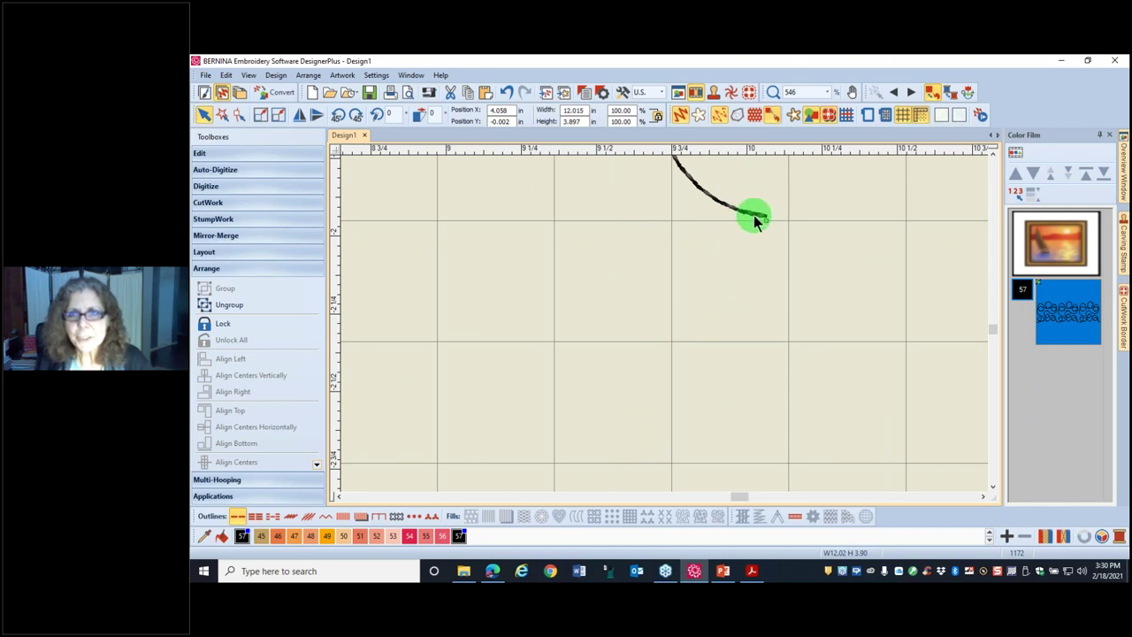
{"action": "left_click", "coordinate": [749, 289]}
{"action": "left_click", "coordinate": [762, 220]}
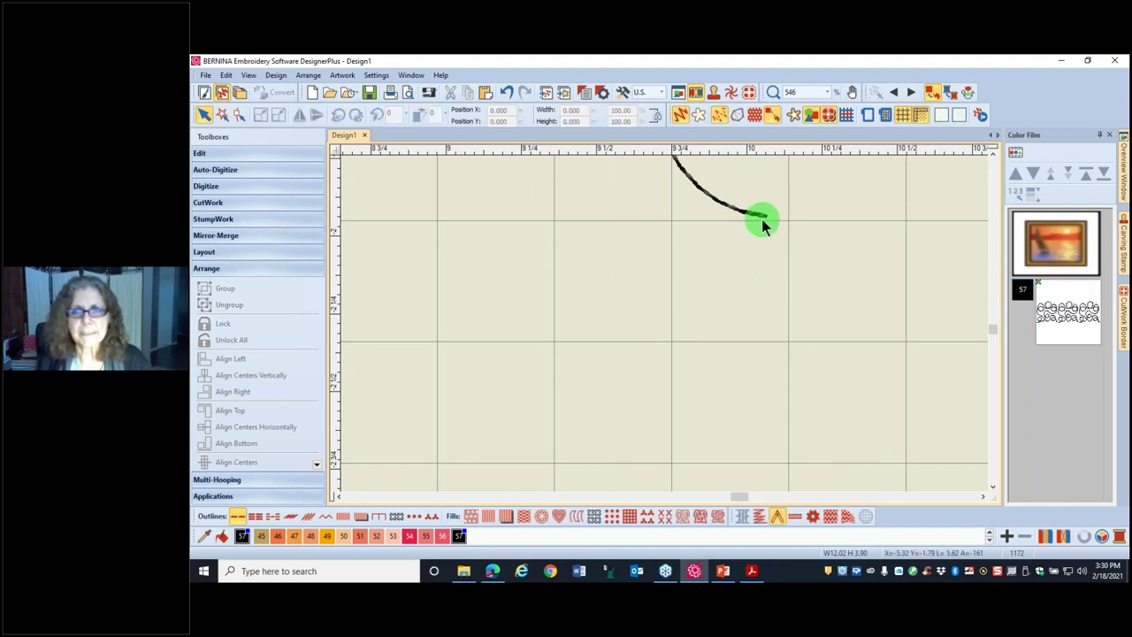
{"action": "left_click", "coordinate": [298, 169]}
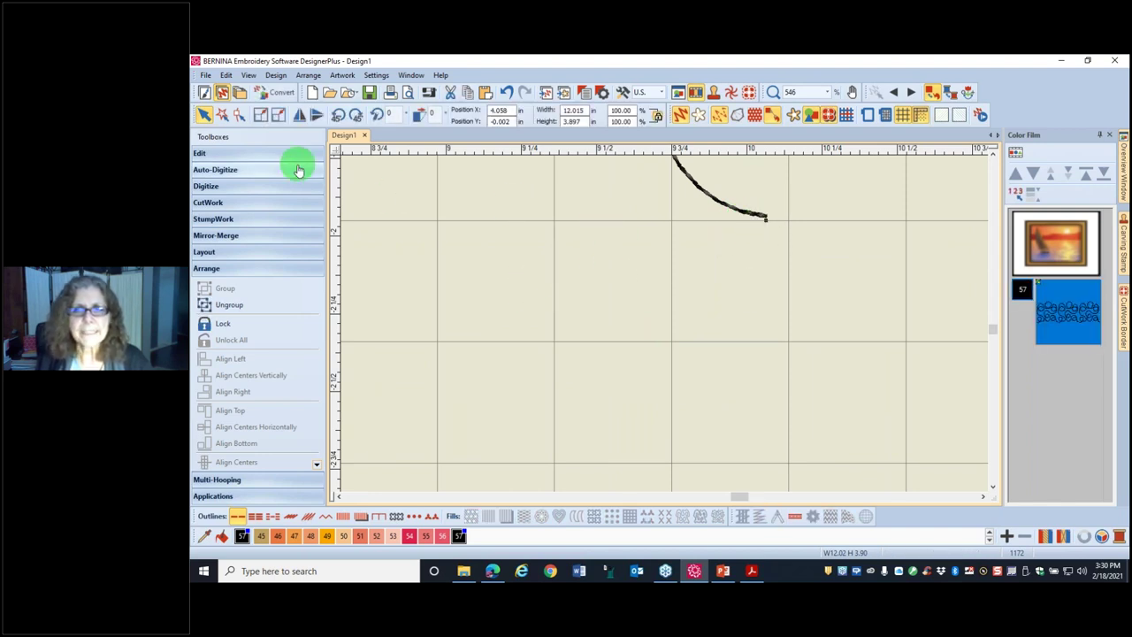
{"action": "left_click", "coordinate": [237, 114]}
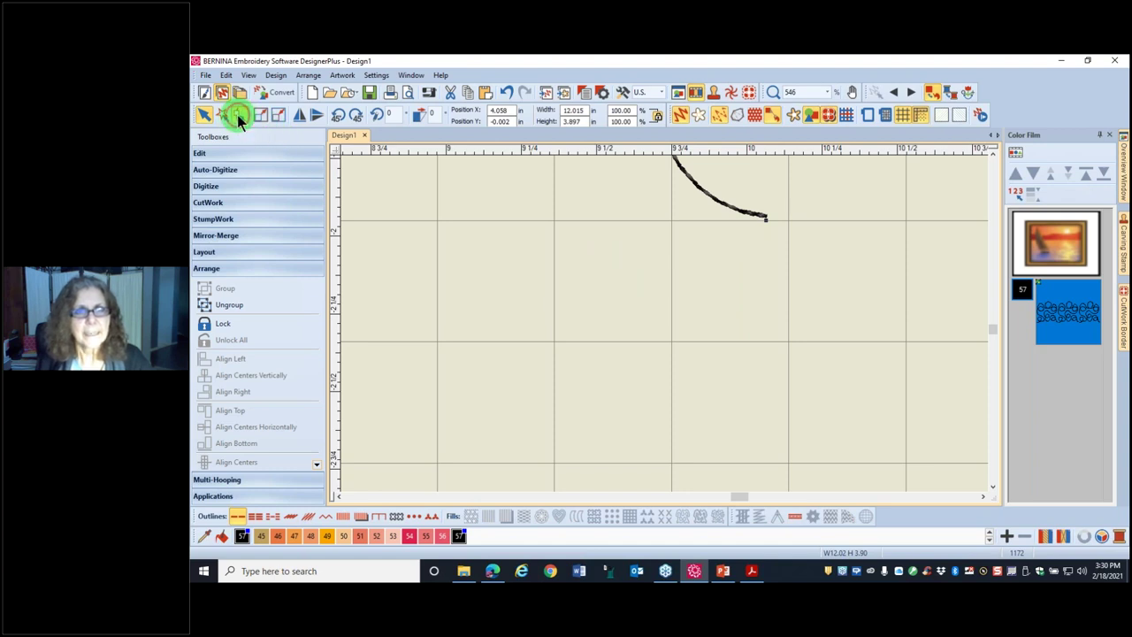
{"action": "left_click", "coordinate": [759, 214]}
{"action": "left_click_drag", "start_coordinate": [766, 216], "coordinate": [766, 220]}
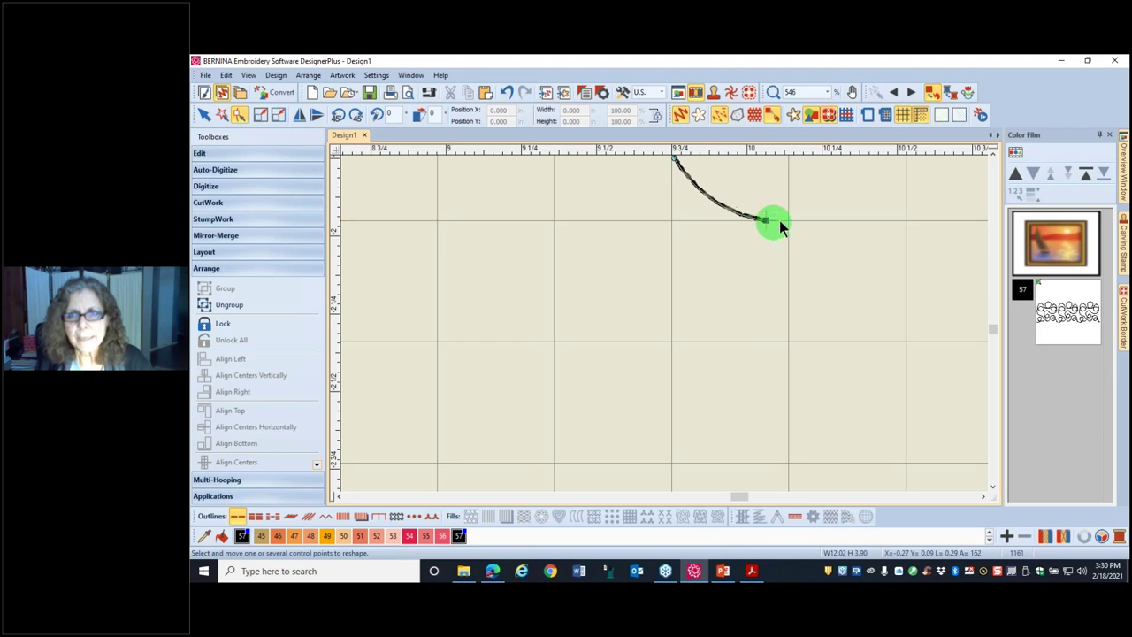
{"action": "scroll", "coordinate": [665, 329], "scroll_direction": "down", "scroll_amount": 1}
{"action": "scroll", "coordinate": [665, 329], "scroll_direction": "down", "scroll_amount": 5}
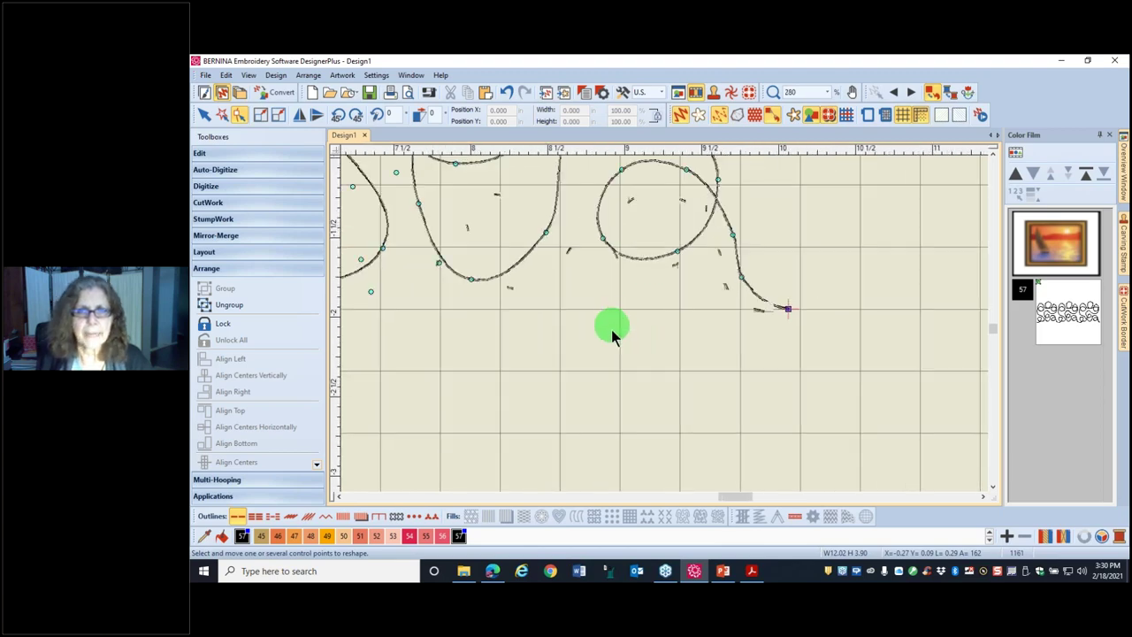
{"action": "scroll", "coordinate": [665, 372], "scroll_direction": "down", "scroll_amount": 2}
{"action": "left_click", "coordinate": [628, 378]}
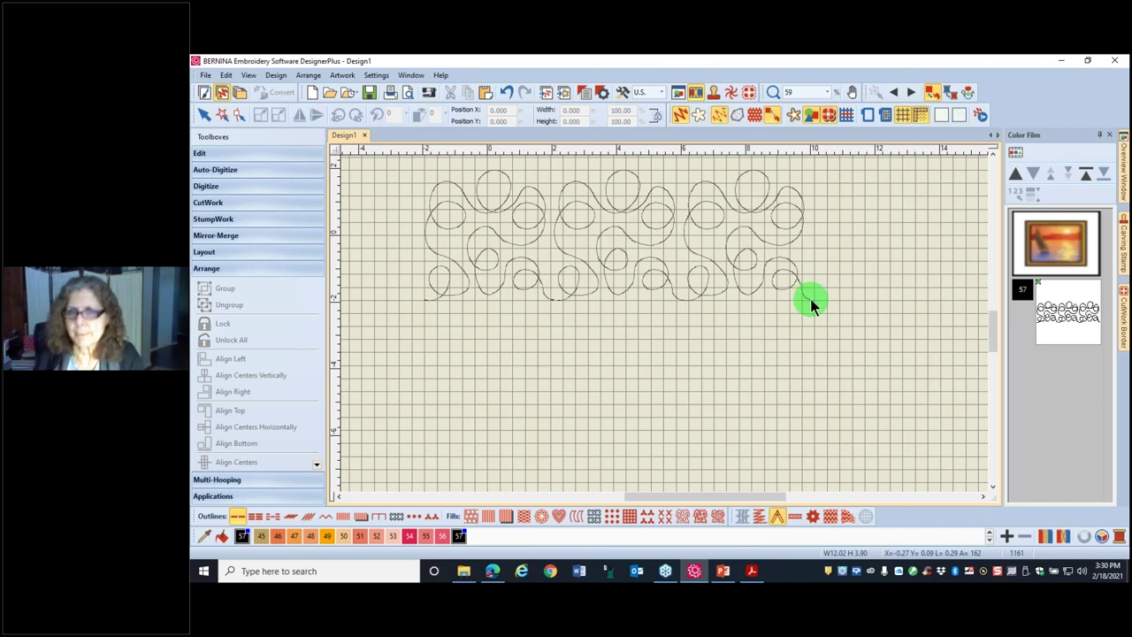
{"action": "key", "text": "Return"}
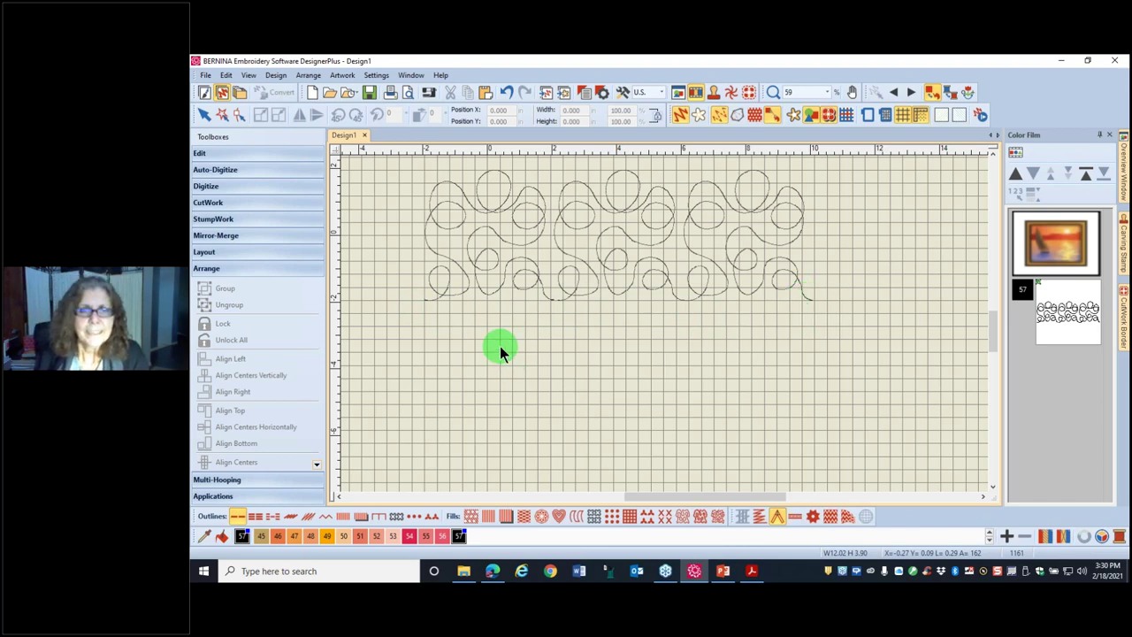
Step: Show the Mega Hoop around the meander row and expand the Digitize toolbox to Basting Stitch Marker
{"action": "left_click", "coordinate": [868, 115]}
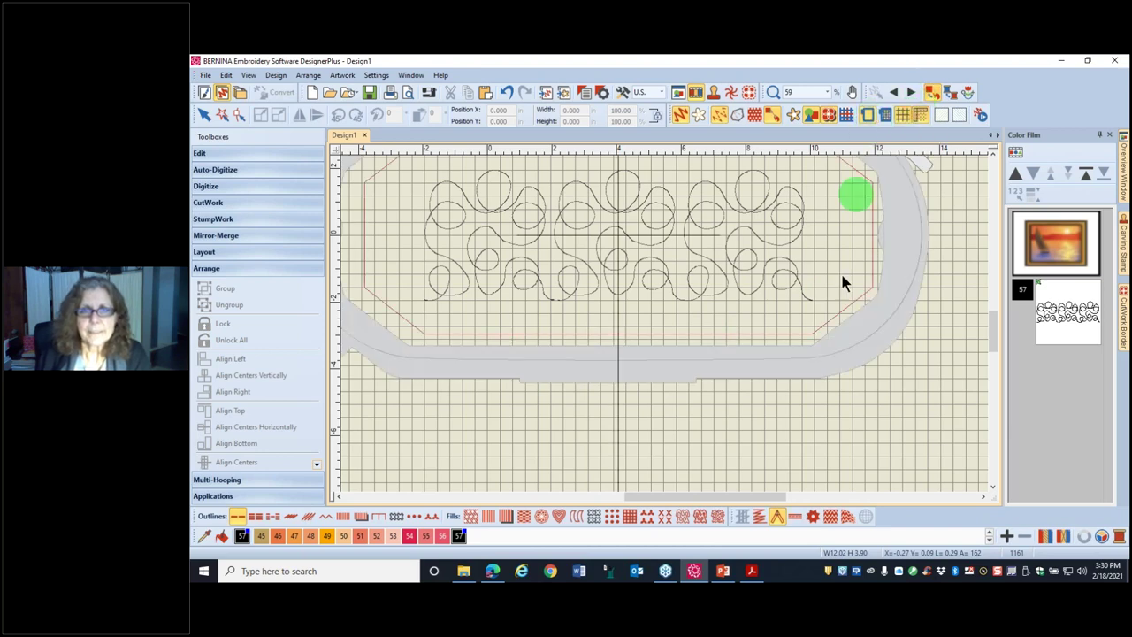
{"action": "scroll", "coordinate": [993, 338], "scroll_direction": "up", "scroll_amount": 3}
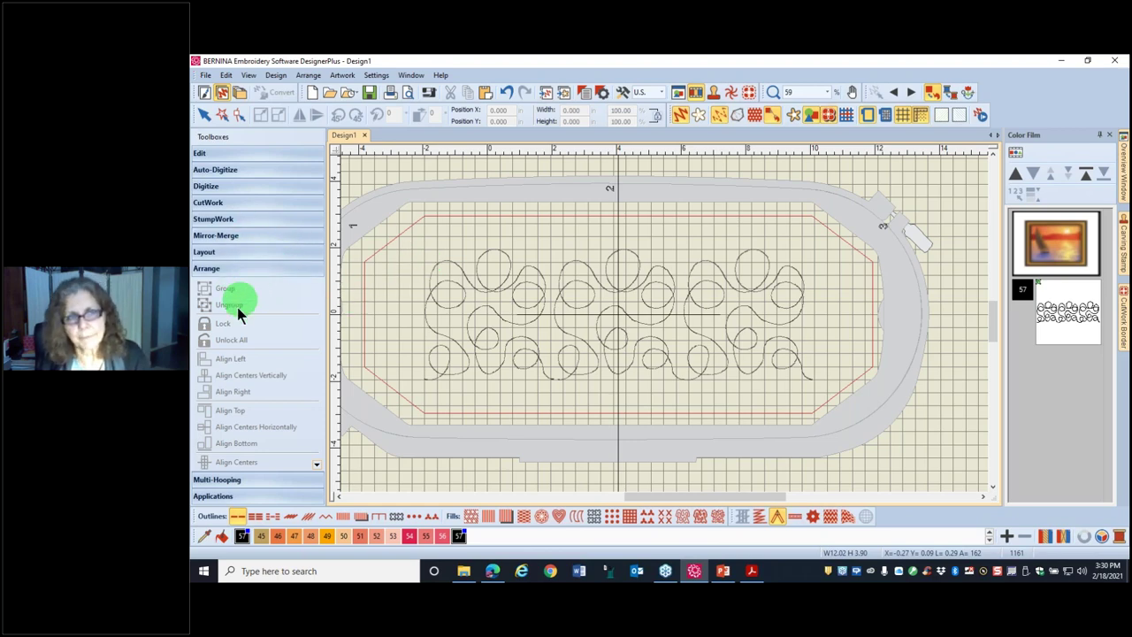
{"action": "left_click", "coordinate": [225, 186]}
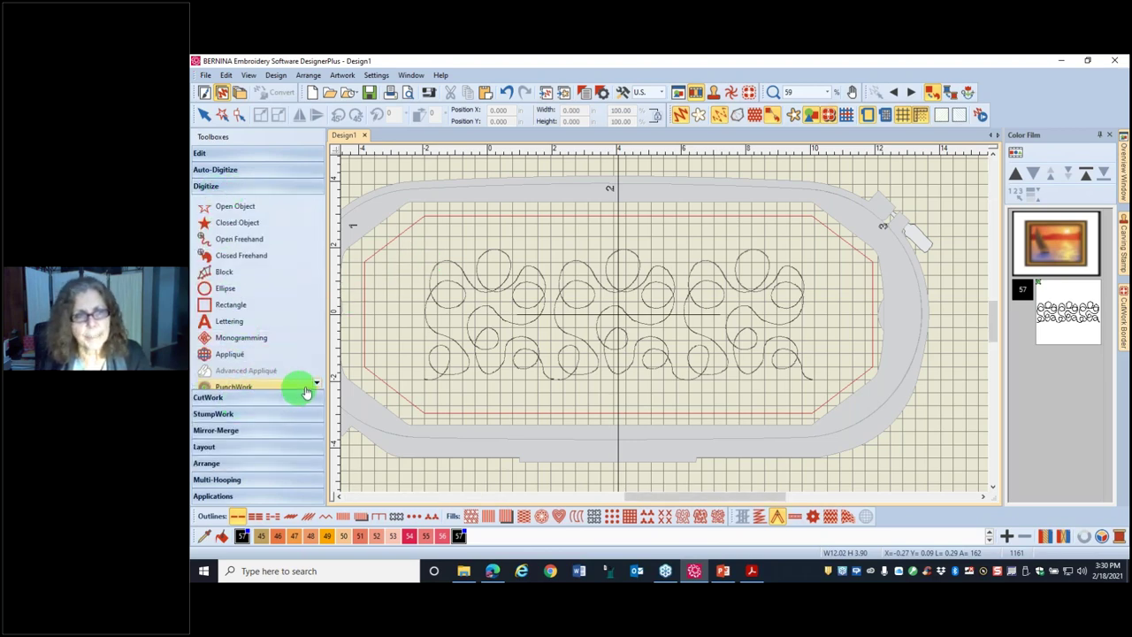
{"action": "scroll", "coordinate": [316, 384], "scroll_direction": "down", "scroll_amount": 6}
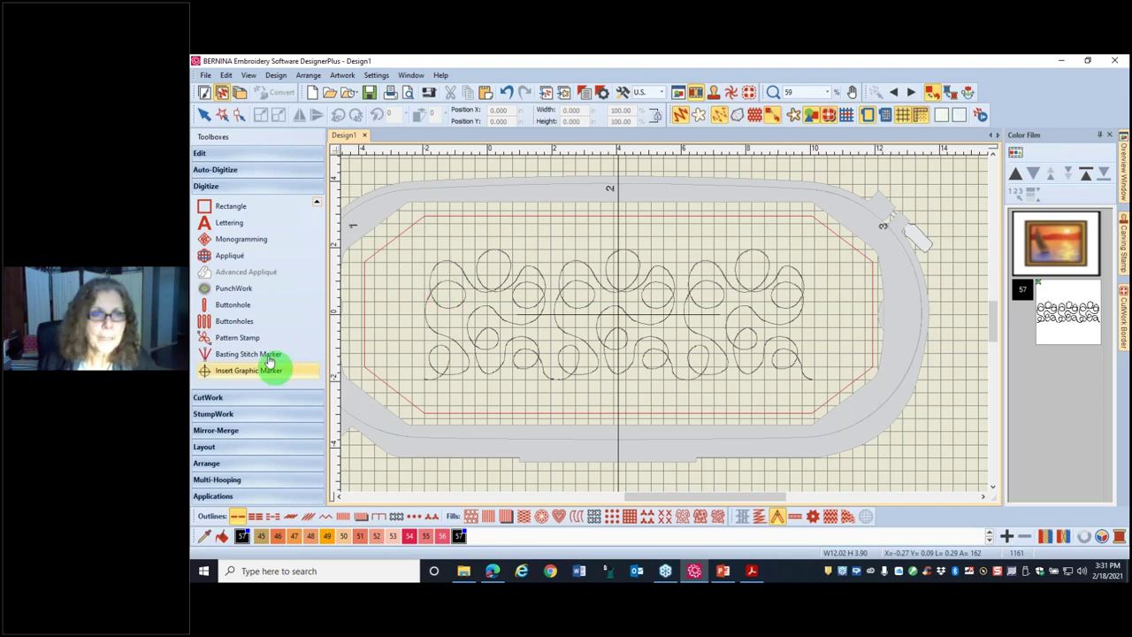
Step: Place a 0.195 in Cross2 basting marker just above the meander's upper-left start
{"action": "left_click", "coordinate": [236, 357]}
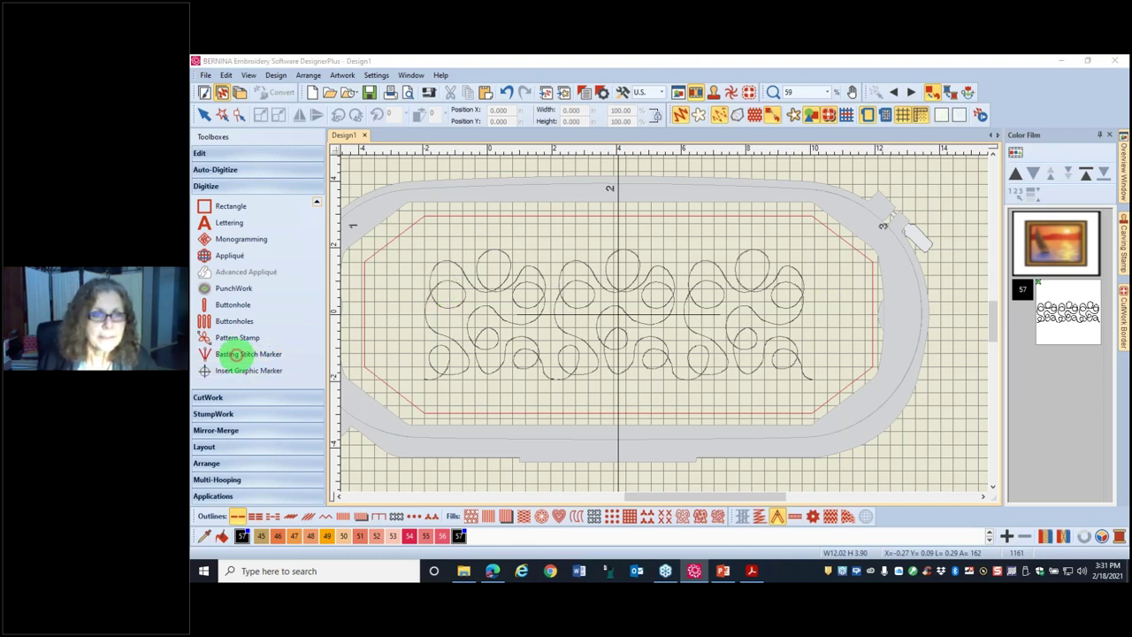
{"action": "left_click", "coordinate": [734, 252]}
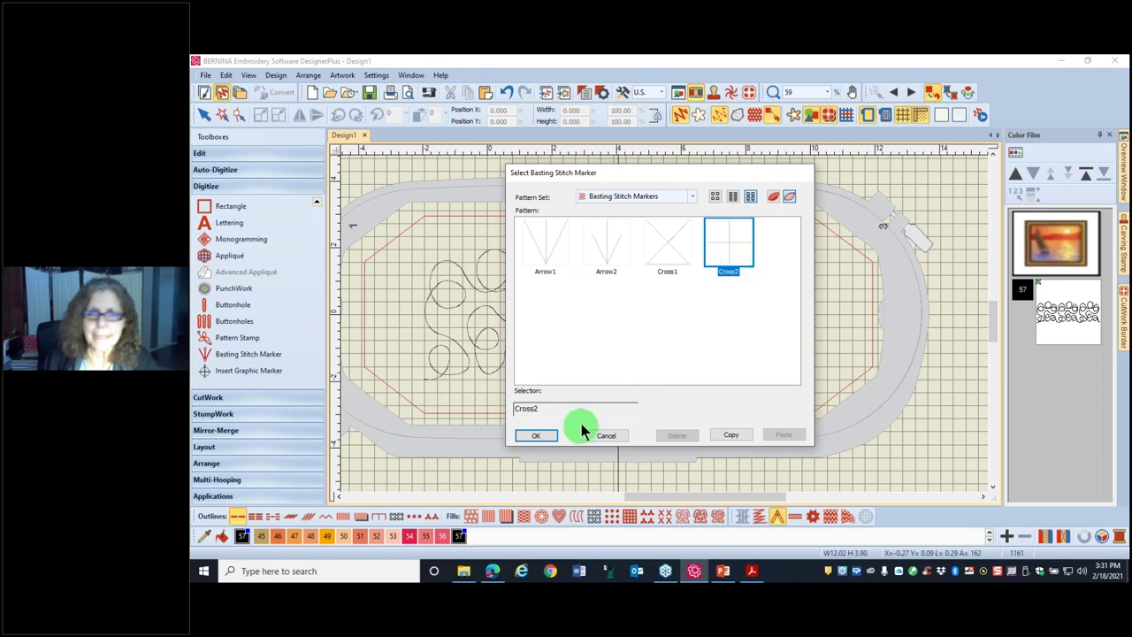
{"action": "left_click", "coordinate": [534, 436]}
{"action": "scroll", "coordinate": [673, 322], "scroll_direction": "up", "scroll_amount": 4}
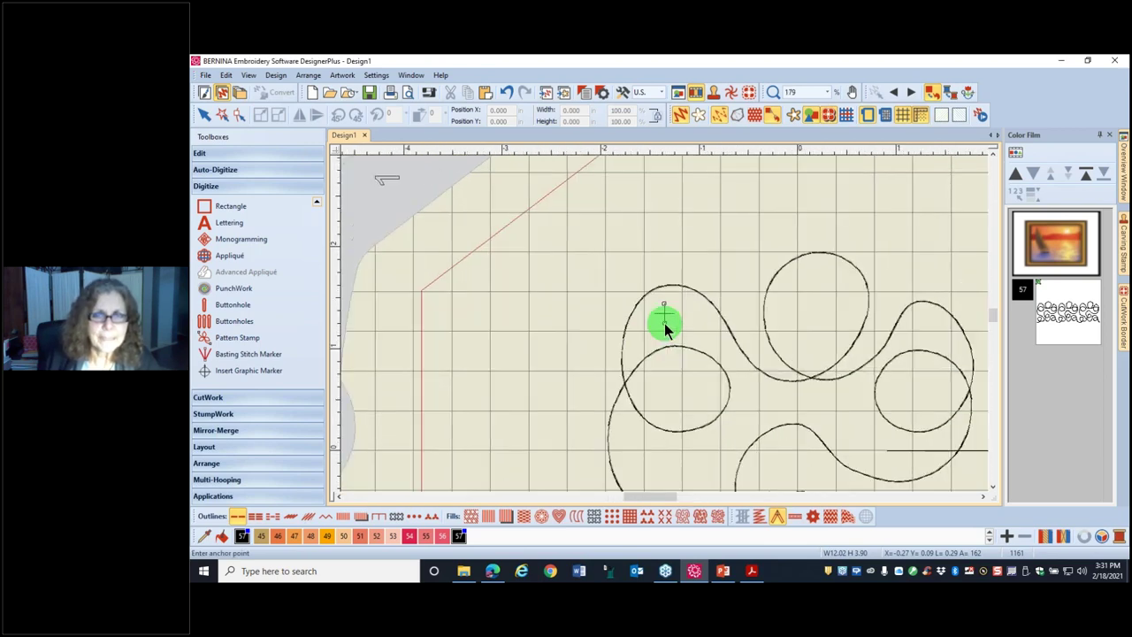
{"action": "scroll", "coordinate": [664, 325], "scroll_direction": "down", "scroll_amount": 4}
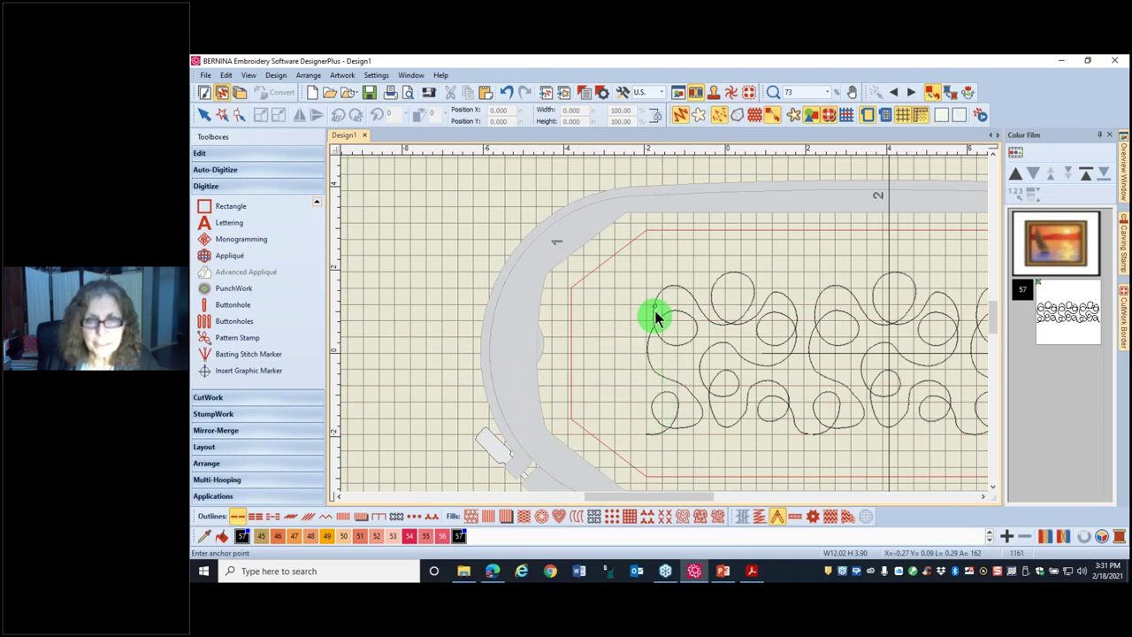
{"action": "scroll", "coordinate": [664, 327], "scroll_direction": "up", "scroll_amount": 2}
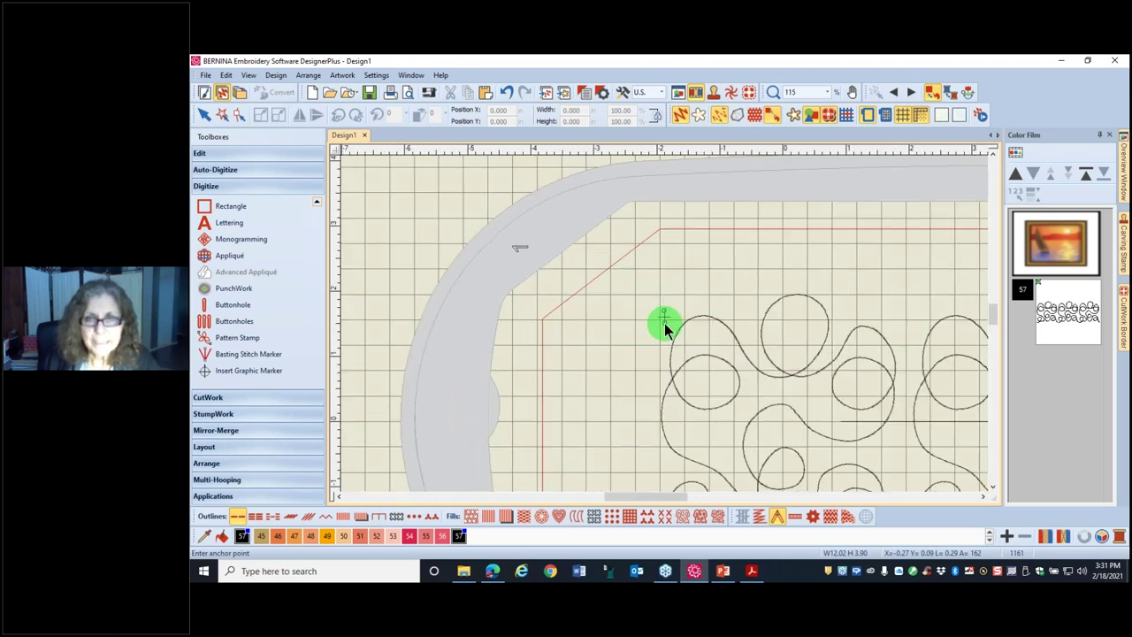
{"action": "scroll", "coordinate": [664, 326], "scroll_direction": "up", "scroll_amount": 1}
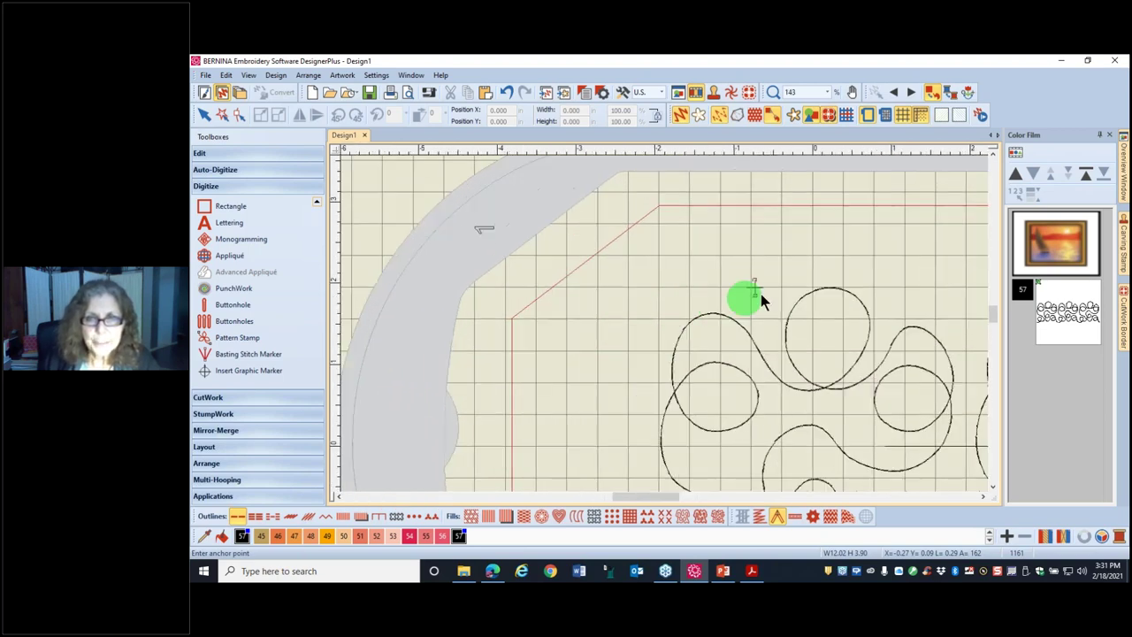
{"action": "left_click", "coordinate": [658, 285]}
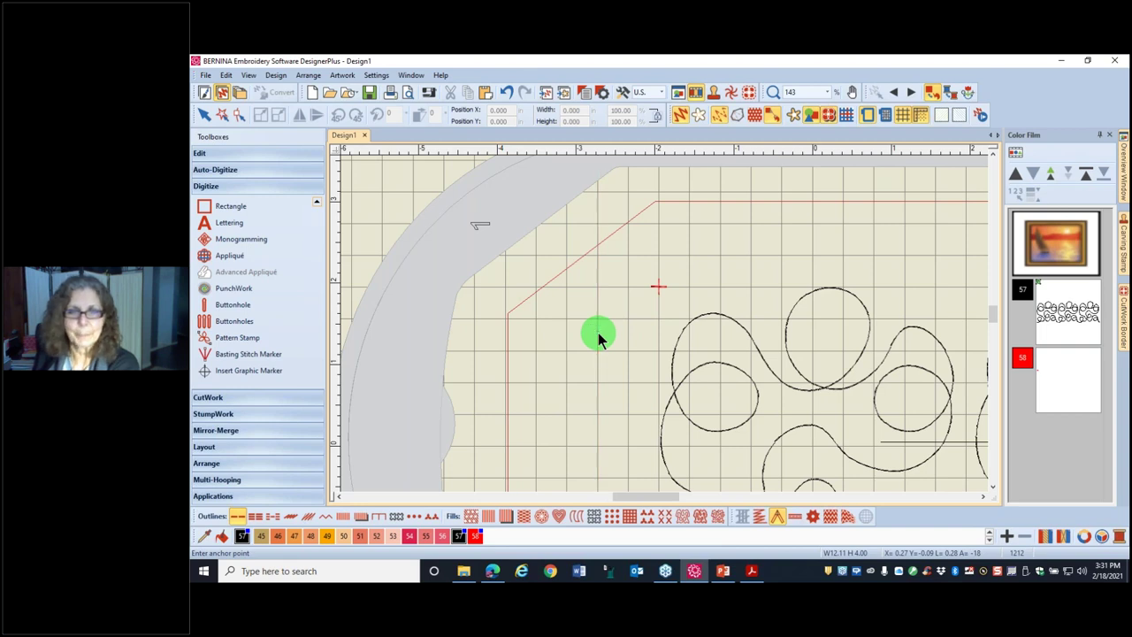
{"action": "left_click", "coordinate": [661, 287]}
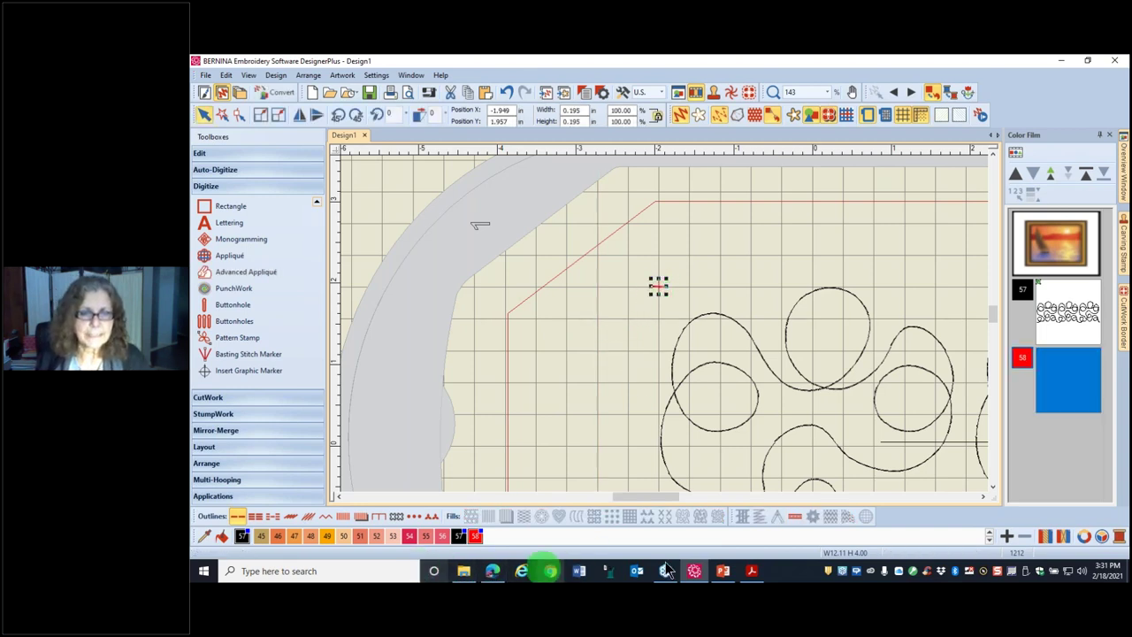
Step: Recolour the Cross2 basting marker to green thread colour 3
{"action": "left_click", "coordinate": [991, 533]}
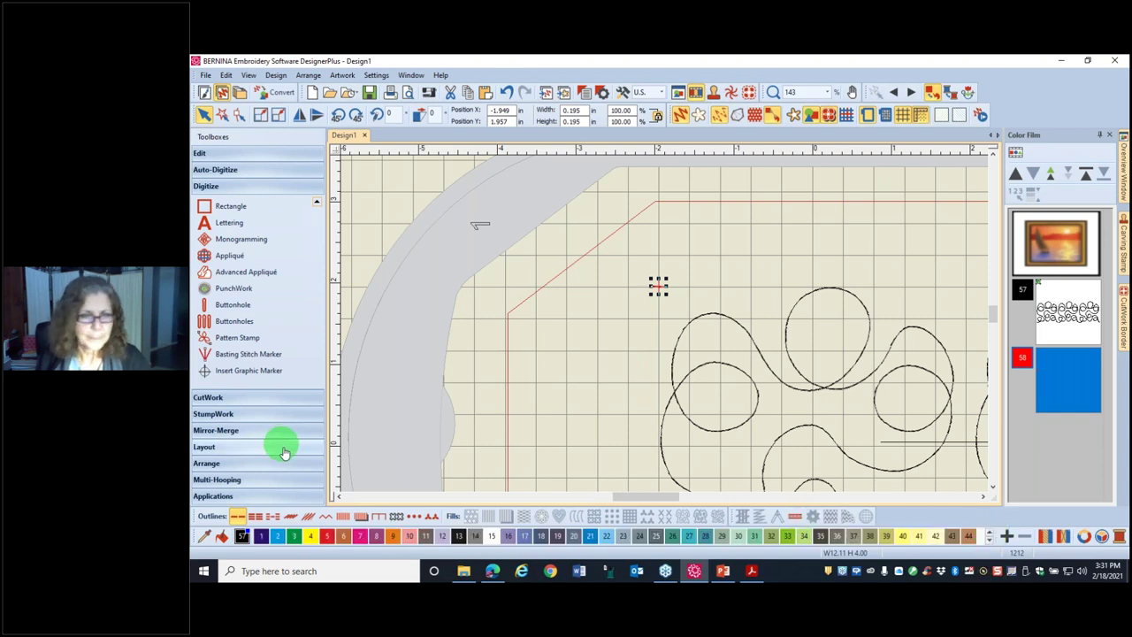
{"action": "left_click", "coordinate": [293, 536]}
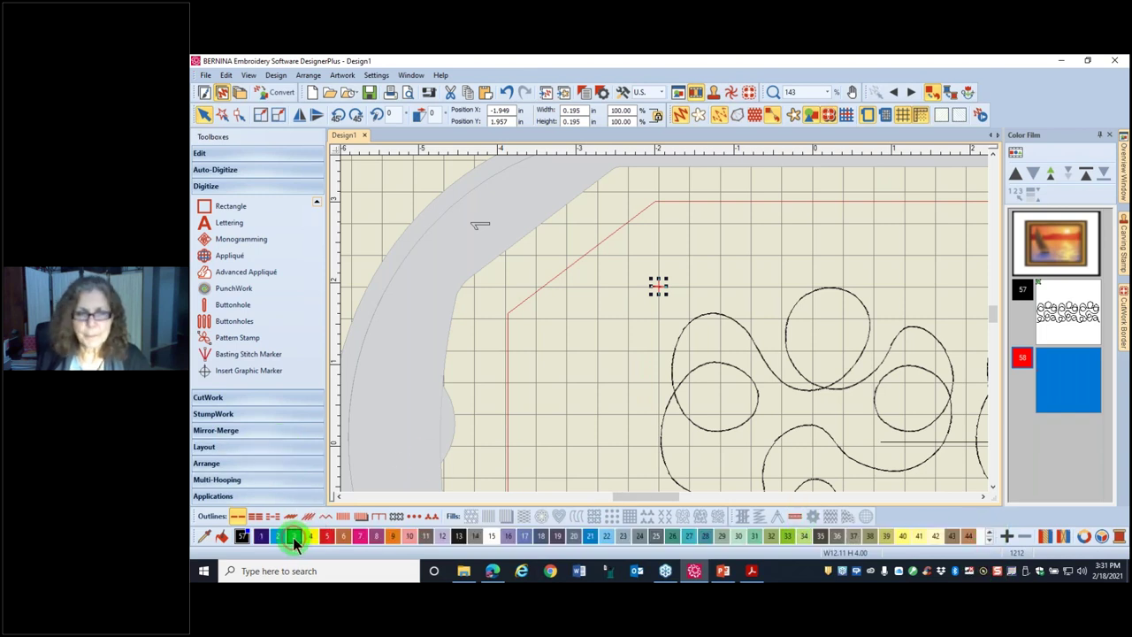
{"action": "left_click_drag", "start_coordinate": [640, 507], "coordinate": [727, 521]}
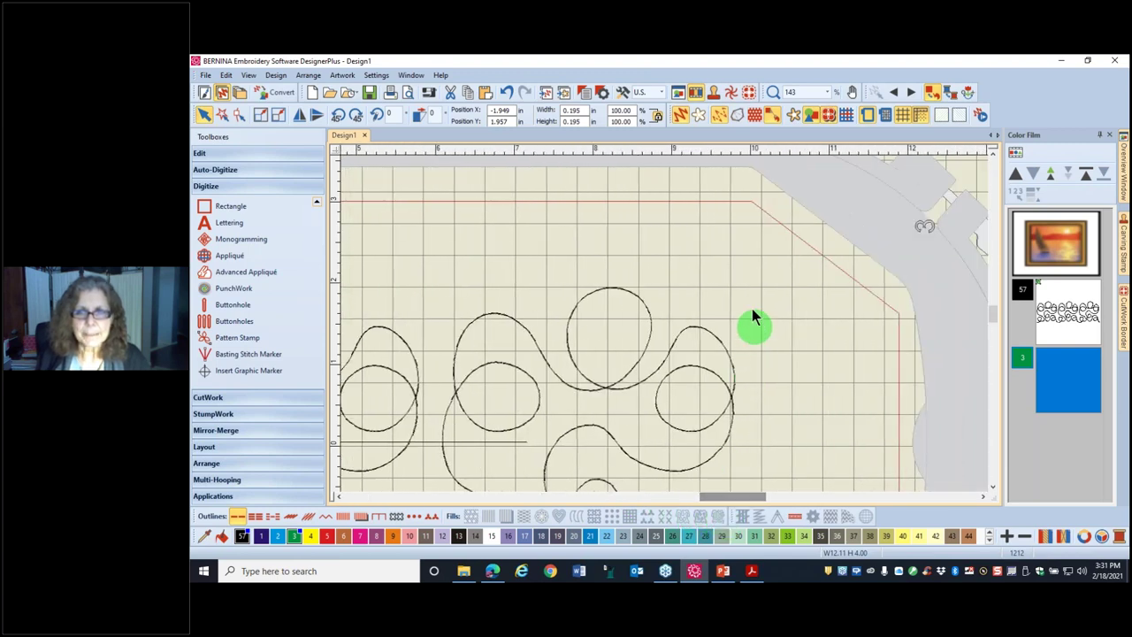
{"action": "scroll", "coordinate": [664, 324], "scroll_direction": "down", "scroll_amount": 2}
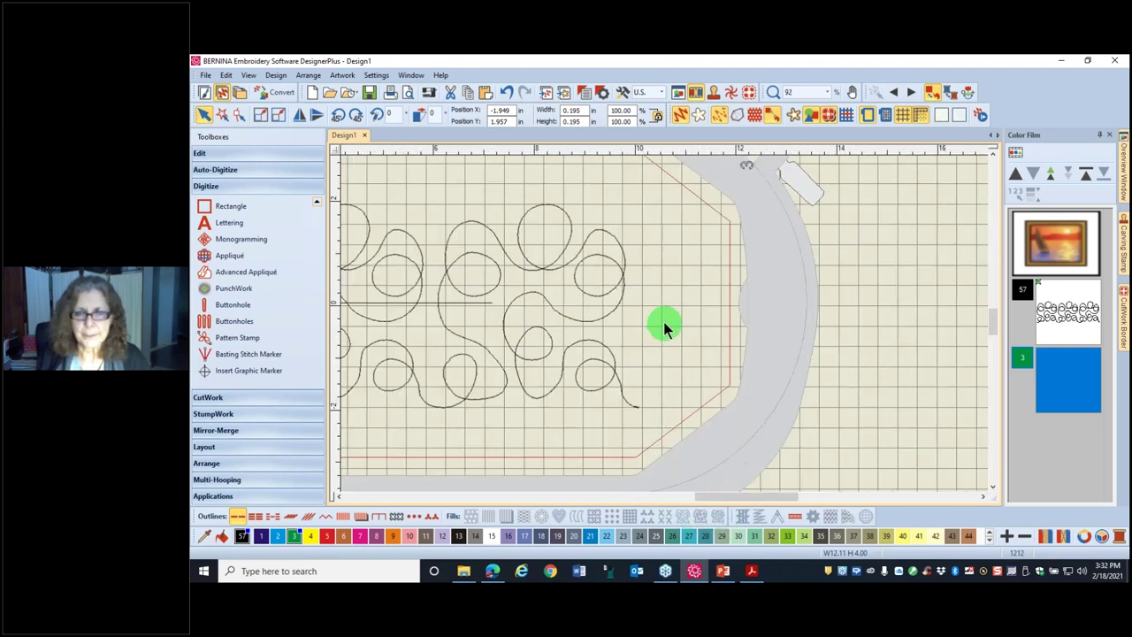
{"action": "scroll", "coordinate": [665, 329], "scroll_direction": "up", "scroll_amount": 2}
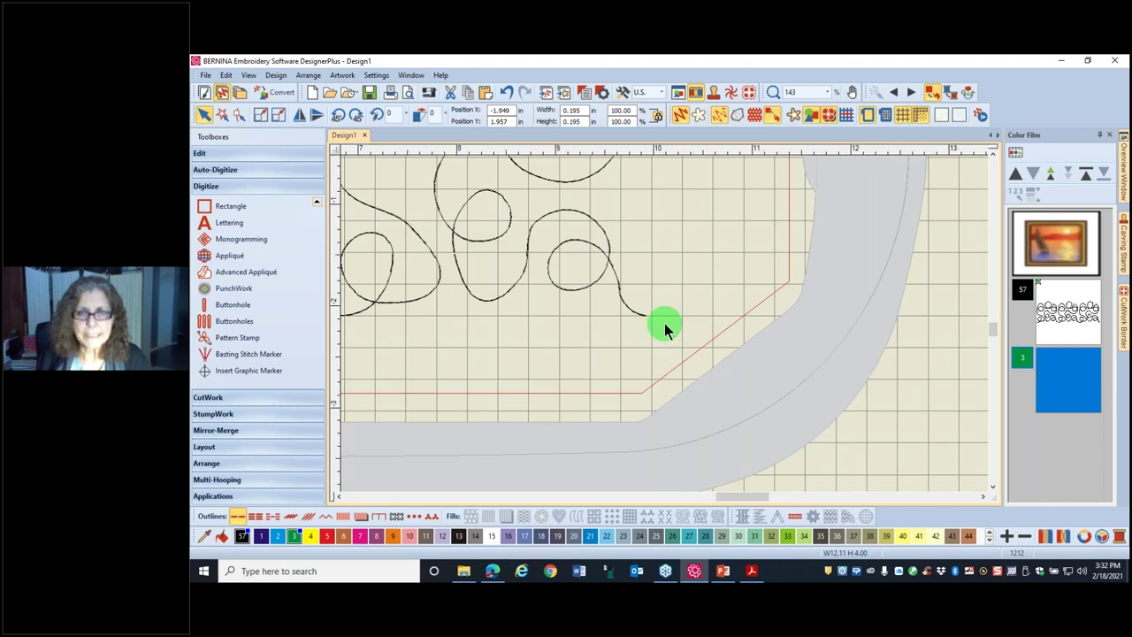
{"action": "scroll", "coordinate": [665, 323], "scroll_direction": "up", "scroll_amount": 2}
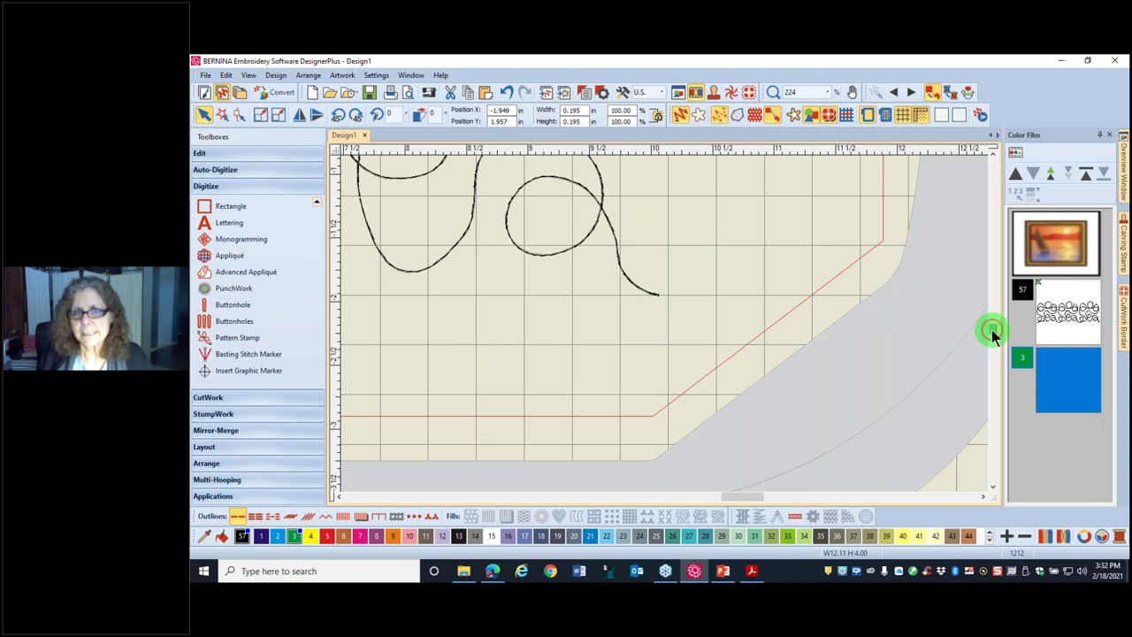
{"action": "left_click_drag", "start_coordinate": [989, 329], "coordinate": [987, 334]}
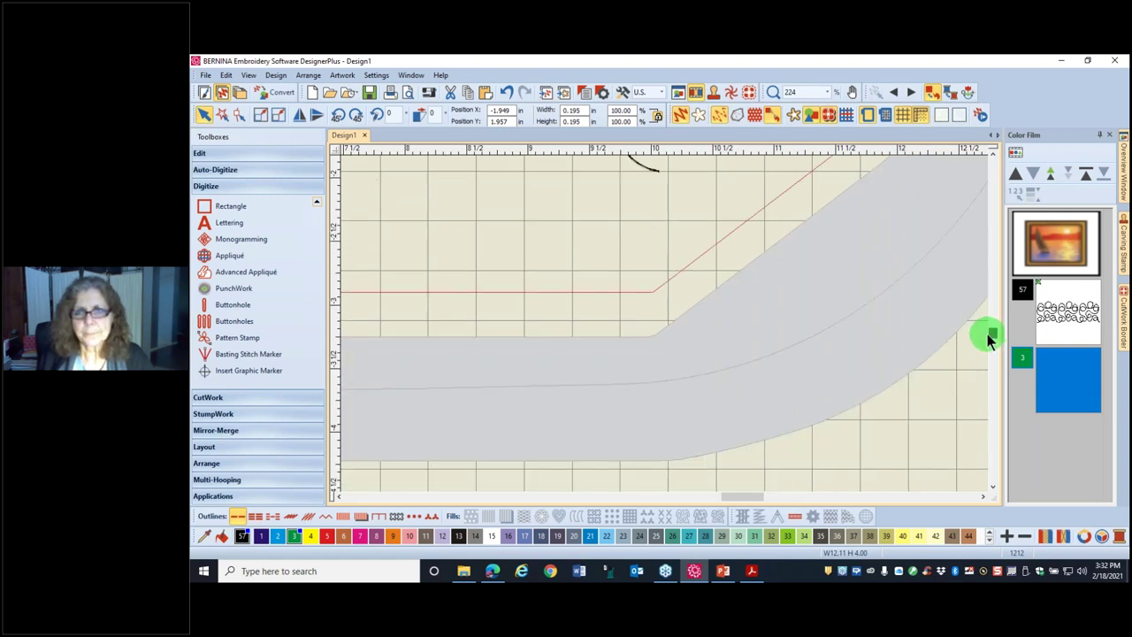
{"action": "scroll", "coordinate": [985, 332], "scroll_direction": "up", "scroll_amount": 1}
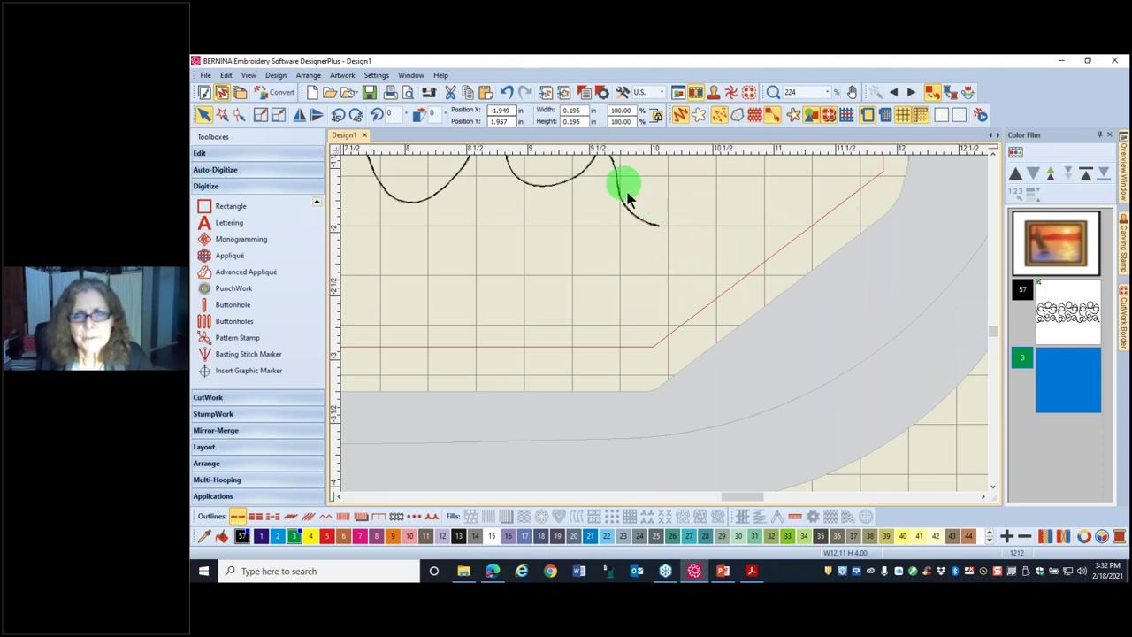
{"action": "left_click", "coordinate": [657, 155]}
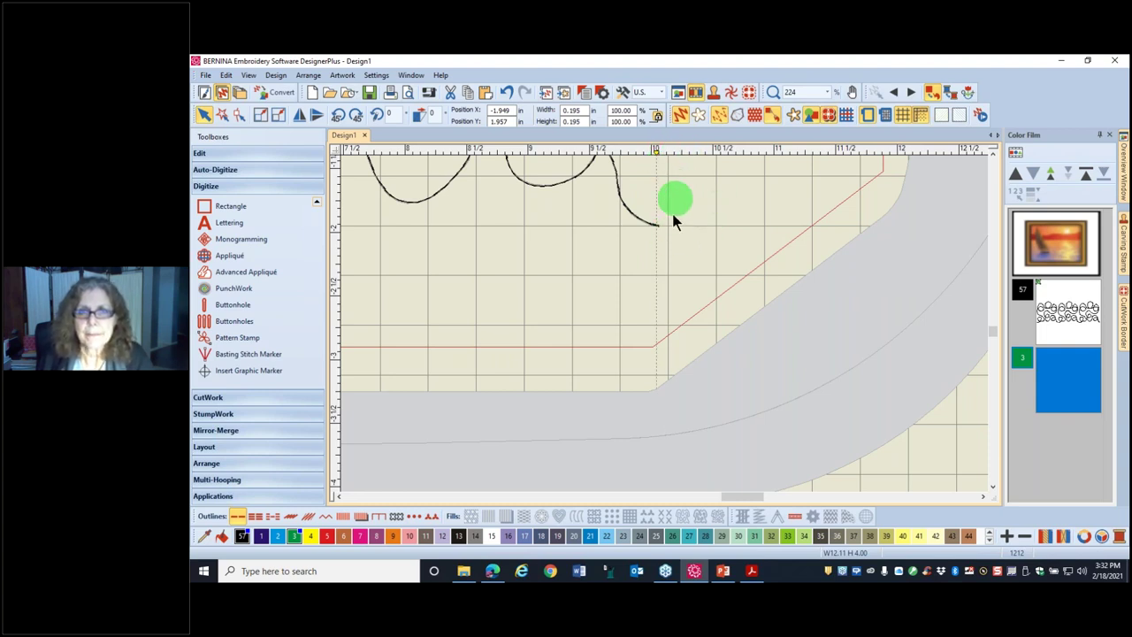
{"action": "left_click", "coordinate": [656, 156]}
{"action": "left_click_drag", "start_coordinate": [657, 154], "coordinate": [659, 155]}
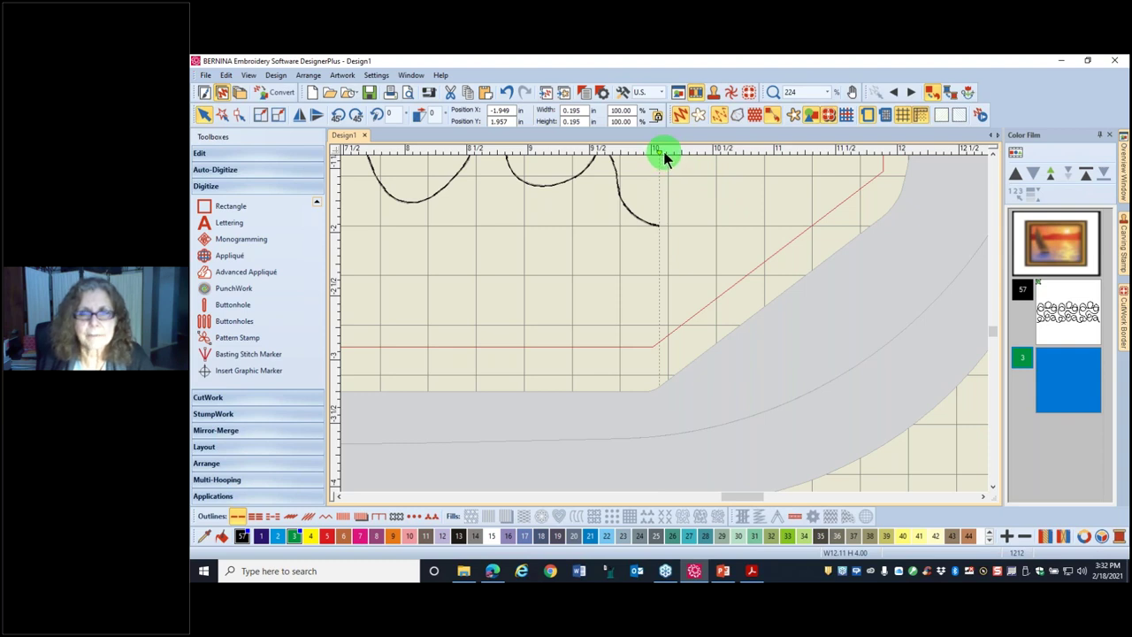
{"action": "scroll", "coordinate": [665, 329], "scroll_direction": "up", "scroll_amount": 1}
{"action": "scroll", "coordinate": [665, 329], "scroll_direction": "up", "scroll_amount": 5}
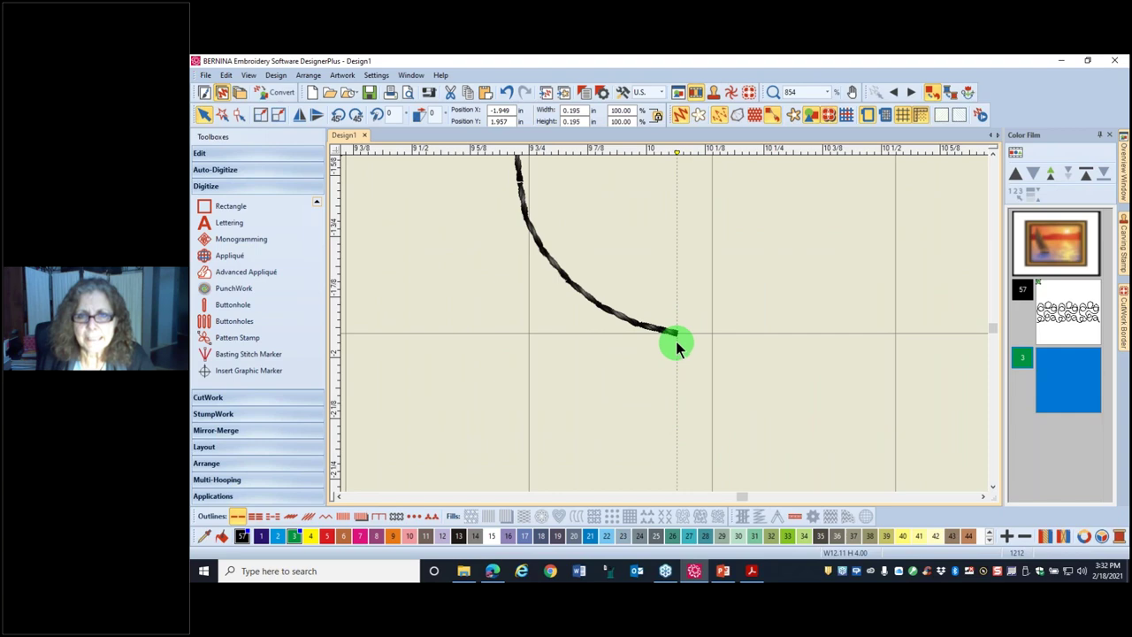
{"action": "scroll", "coordinate": [676, 361], "scroll_direction": "down", "scroll_amount": 6}
{"action": "scroll", "coordinate": [654, 318], "scroll_direction": "down", "scroll_amount": 2}
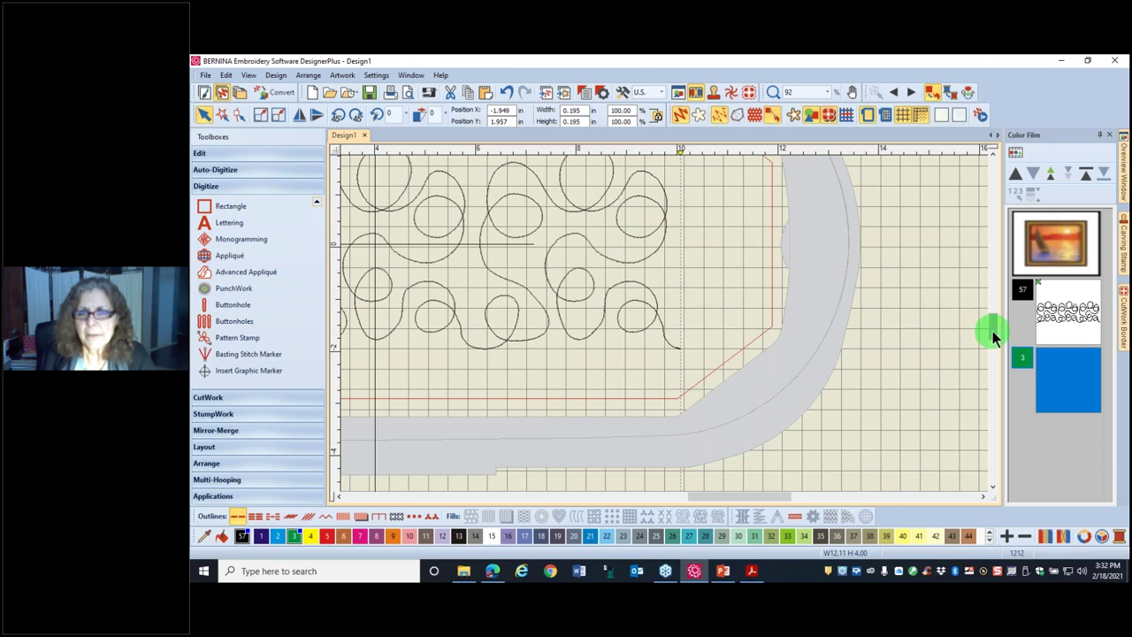
{"action": "scroll", "coordinate": [992, 330], "scroll_direction": "up", "scroll_amount": 2}
{"action": "scroll", "coordinate": [991, 330], "scroll_direction": "up", "scroll_amount": 2}
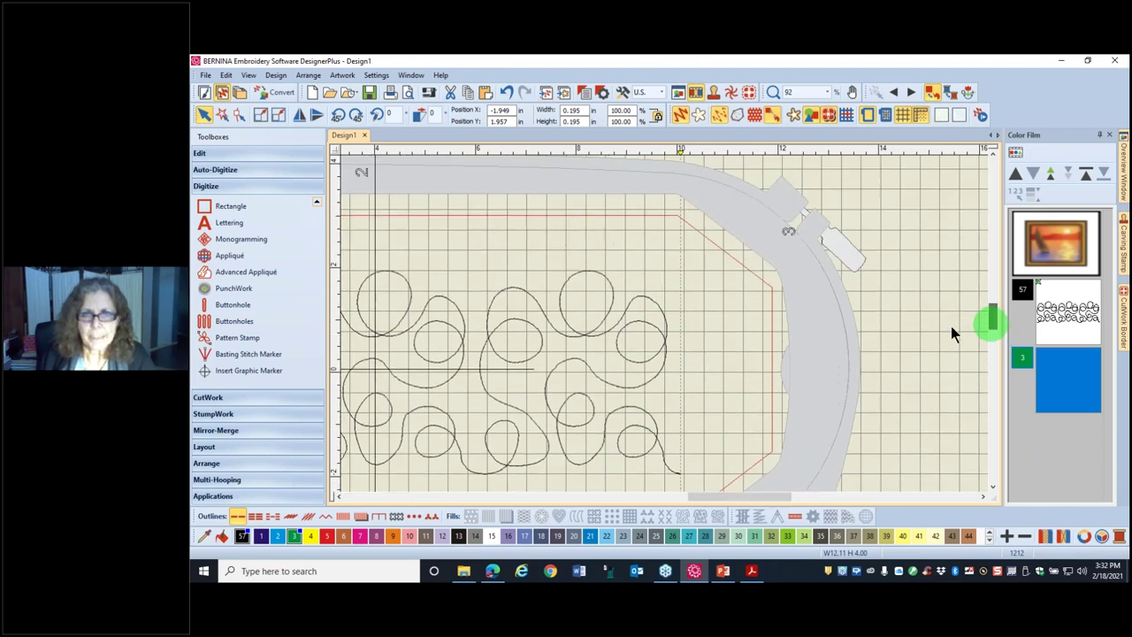
{"action": "left_click", "coordinate": [736, 497]}
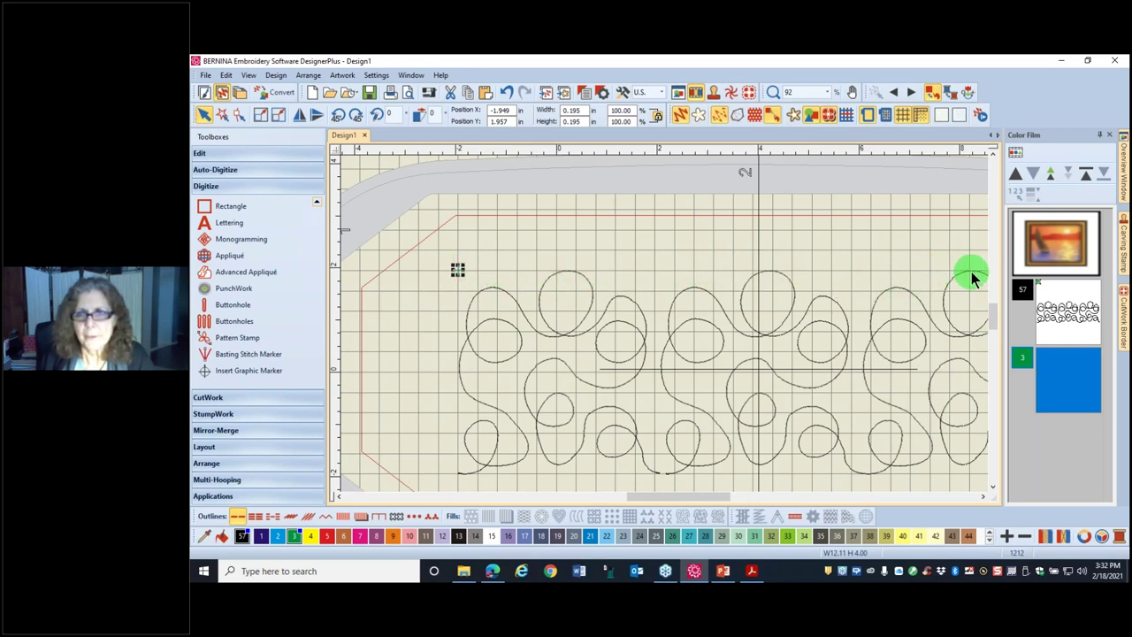
{"action": "left_click", "coordinate": [980, 493]}
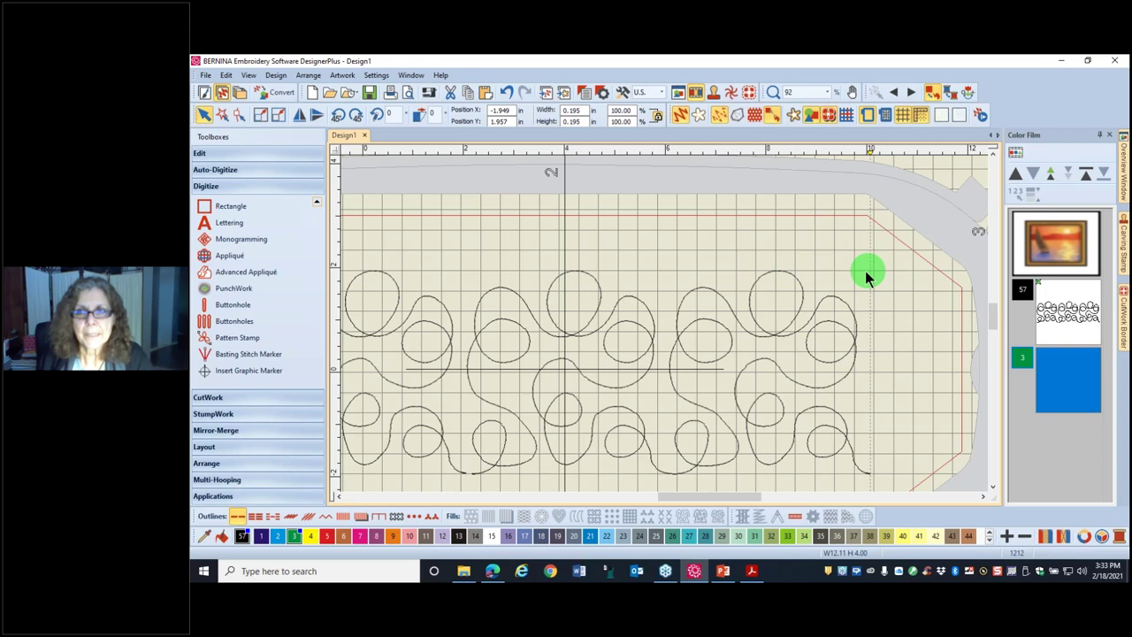
Step: Add a second Cross2 basting marker to the right of the design's top right end
{"action": "left_click", "coordinate": [250, 361]}
{"action": "left_click", "coordinate": [731, 257]}
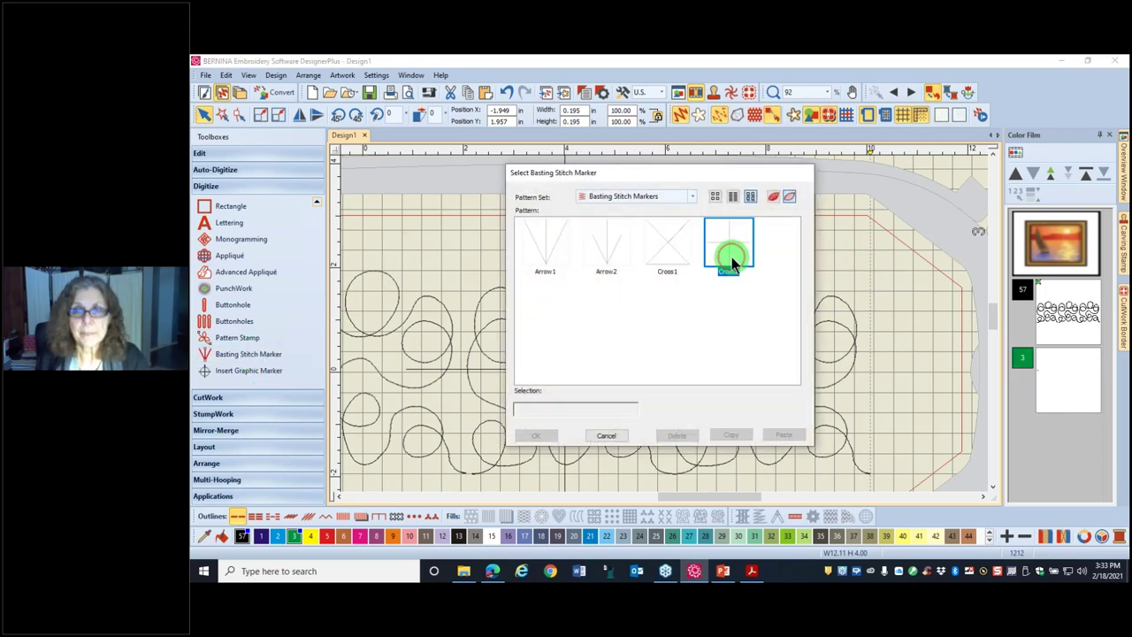
{"action": "left_click", "coordinate": [547, 428]}
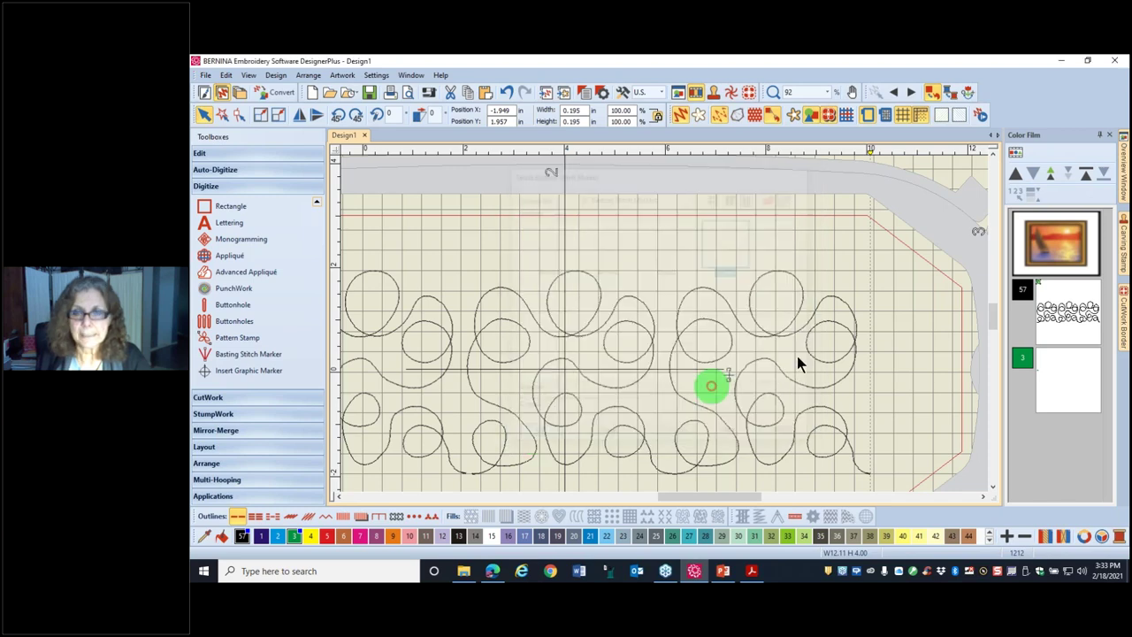
{"action": "scroll", "coordinate": [664, 323], "scroll_direction": "up", "scroll_amount": 3}
{"action": "scroll", "coordinate": [664, 323], "scroll_direction": "up", "scroll_amount": 1}
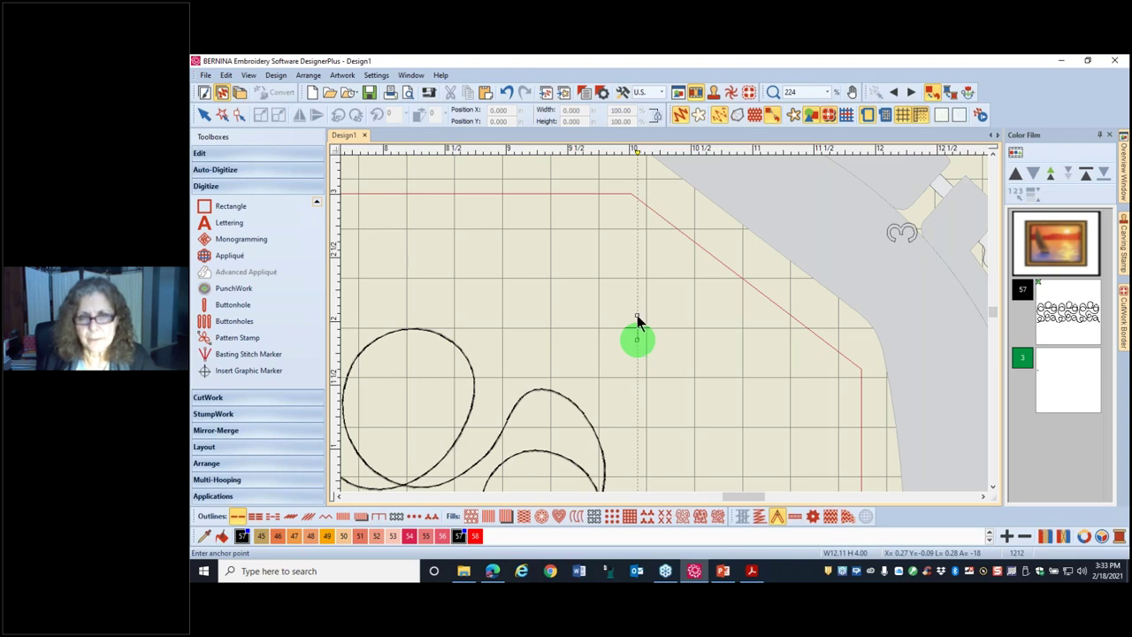
{"action": "key", "text": "Return"}
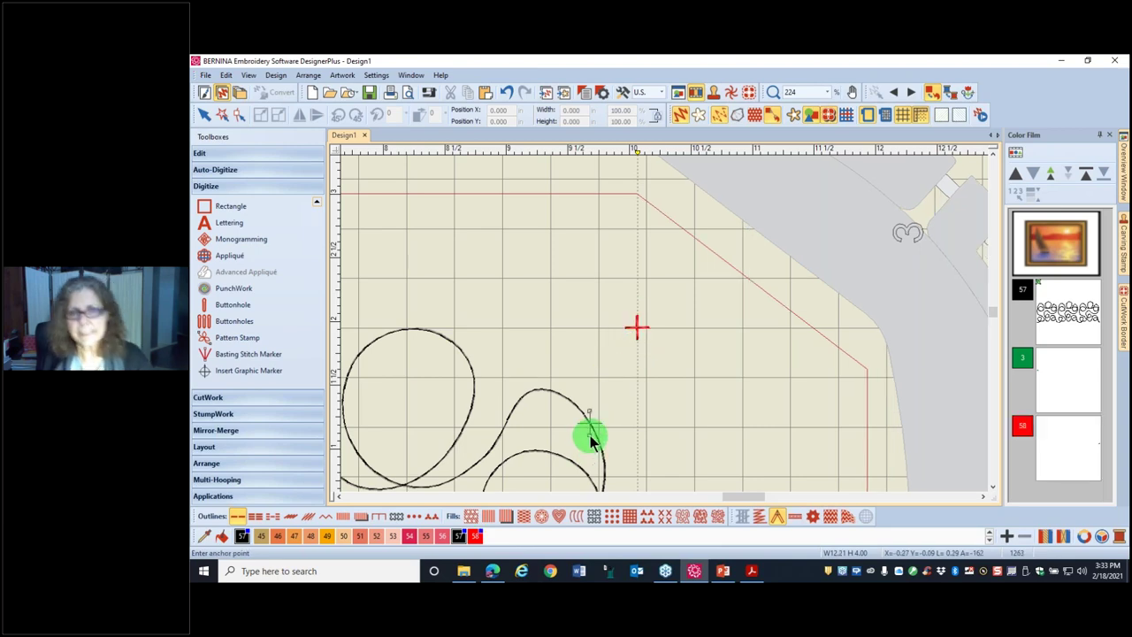
{"action": "scroll", "coordinate": [647, 328], "scroll_direction": "down", "scroll_amount": 5}
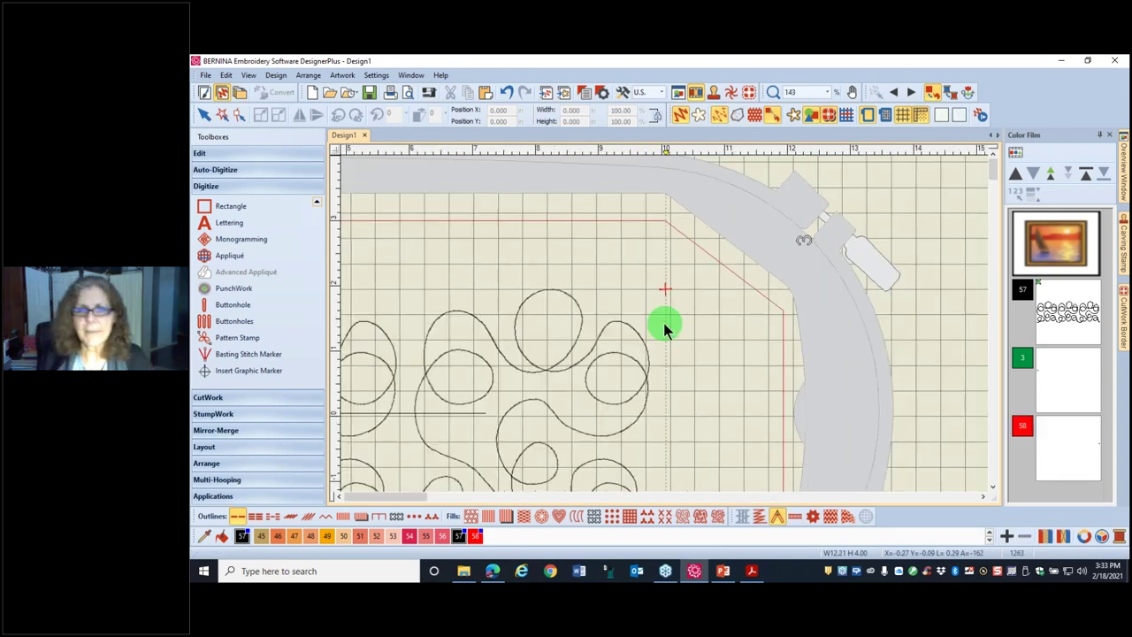
{"action": "scroll", "coordinate": [664, 323], "scroll_direction": "down", "scroll_amount": 4}
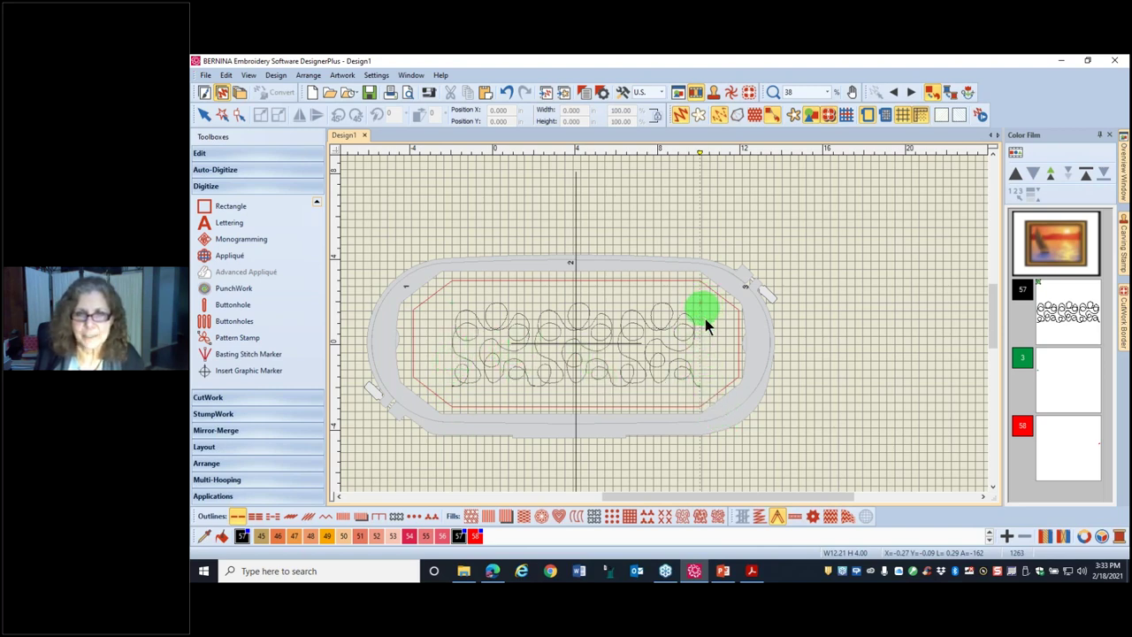
{"action": "scroll", "coordinate": [664, 323], "scroll_direction": "up", "scroll_amount": 5}
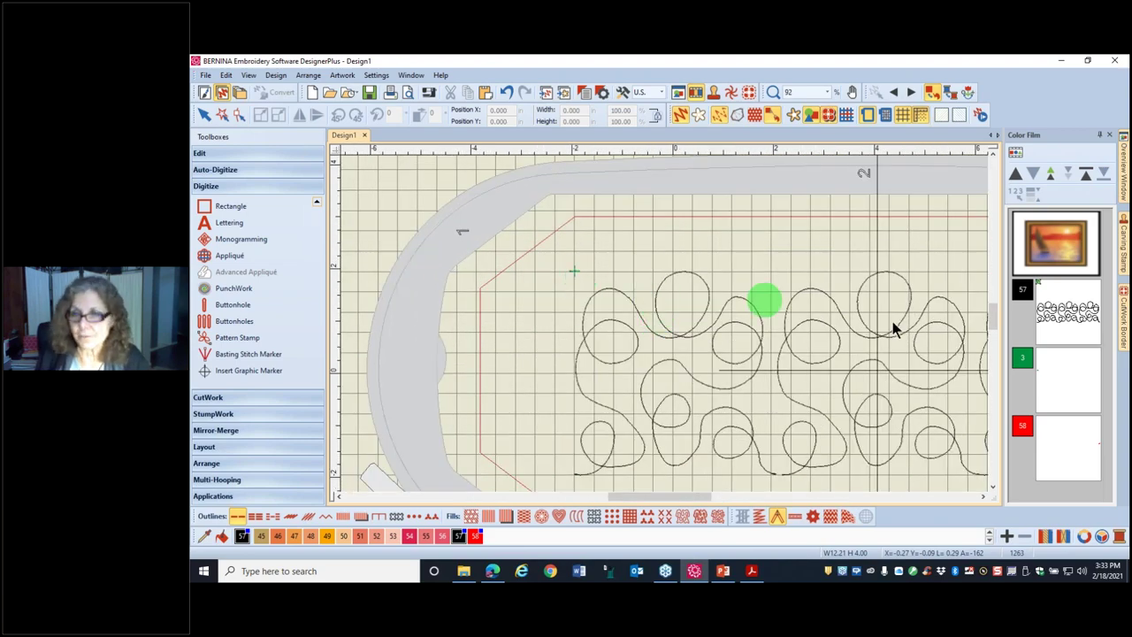
Step: Move the green colour 3 marker up in Color Film so it stitches before colour 57
{"action": "left_click", "coordinate": [1070, 383]}
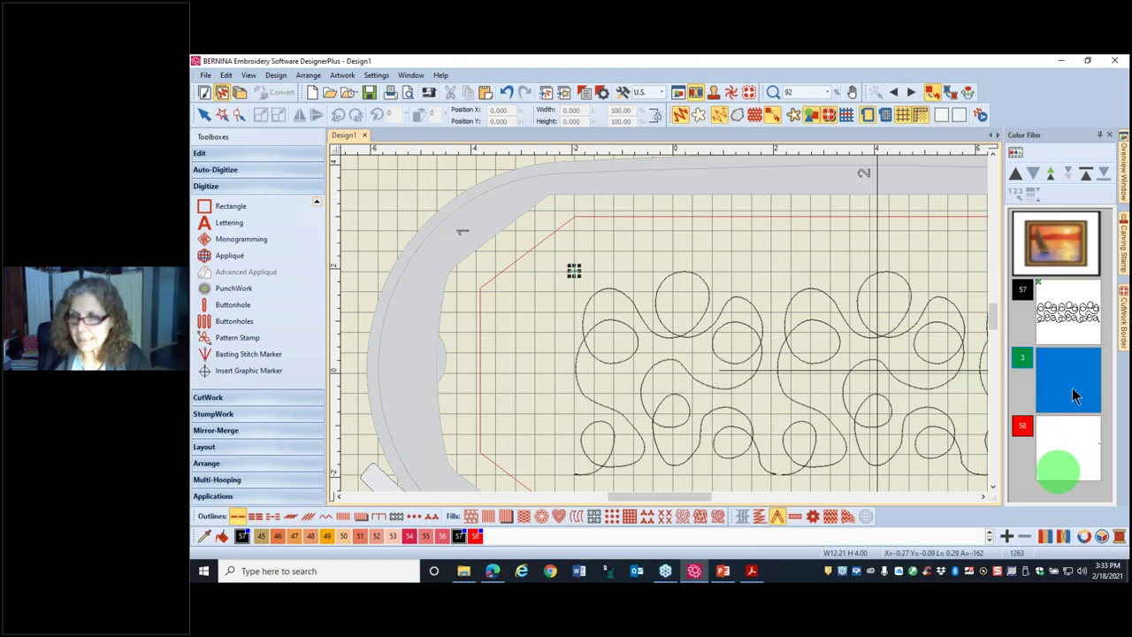
{"action": "left_click", "coordinate": [1085, 175]}
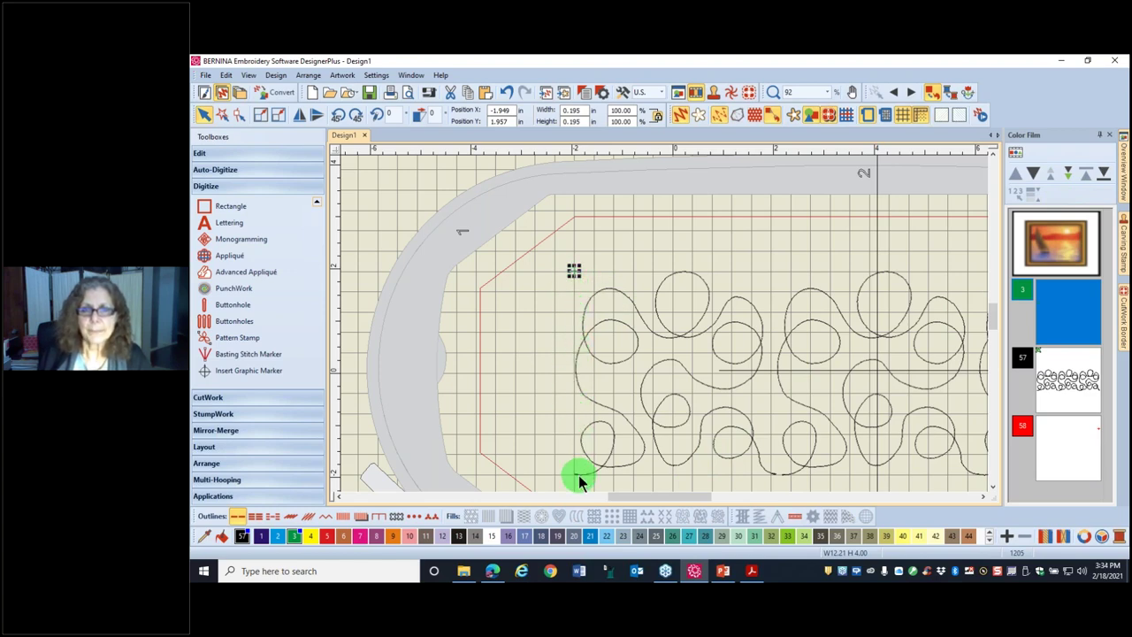
{"action": "left_click_drag", "start_coordinate": [678, 498], "coordinate": [740, 504]}
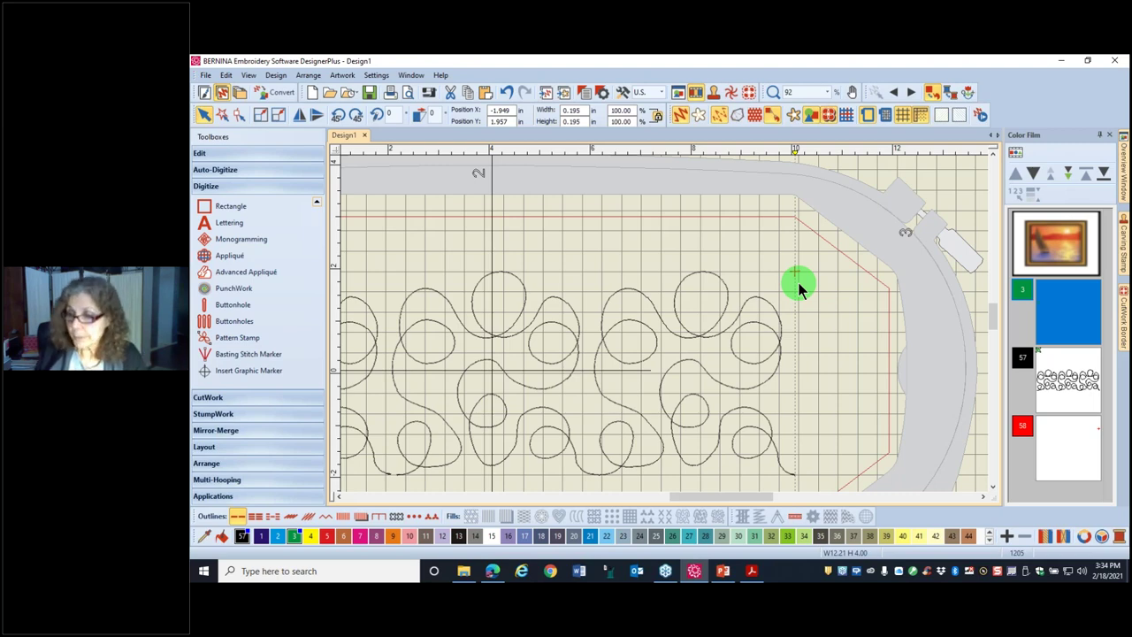
{"action": "scroll", "coordinate": [802, 289], "scroll_direction": "down", "scroll_amount": 3}
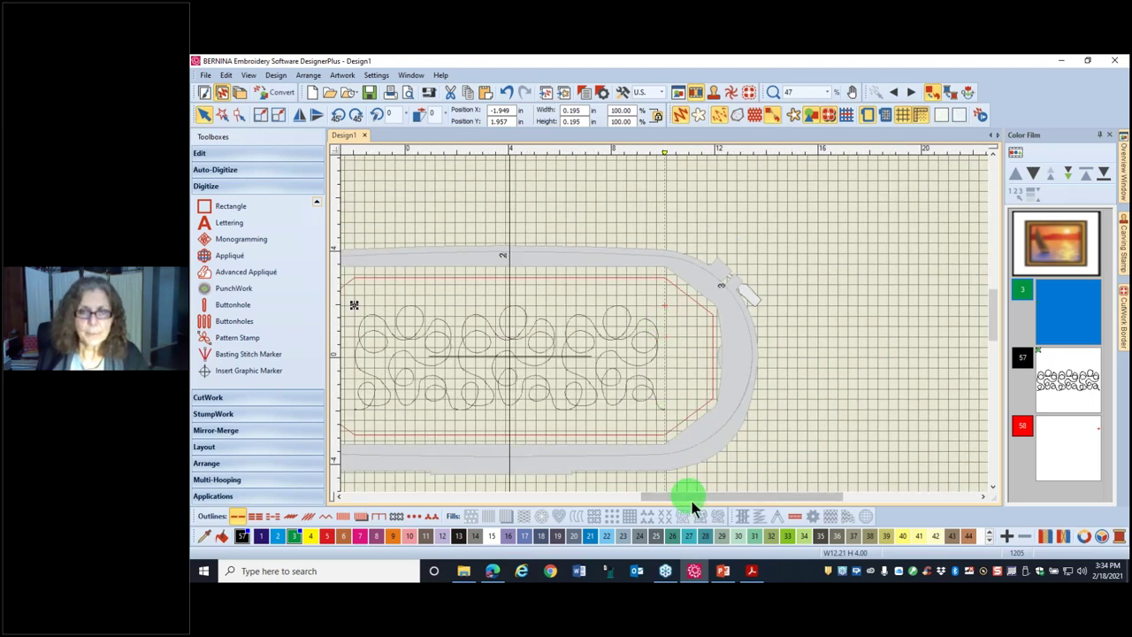
{"action": "left_click_drag", "start_coordinate": [690, 502], "coordinate": [652, 501]}
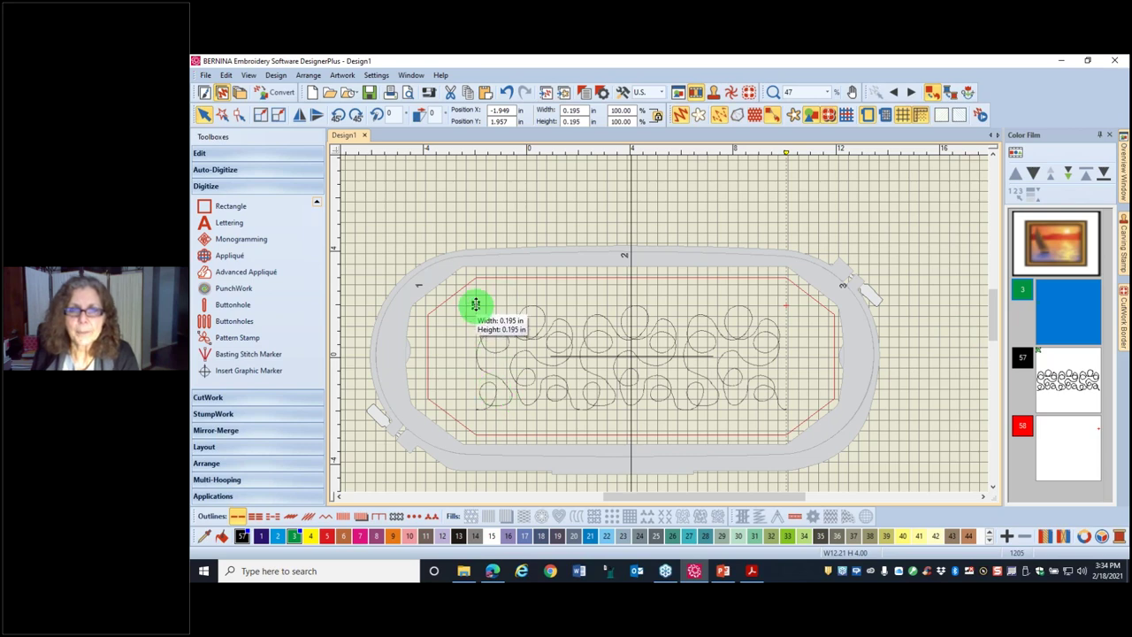
{"action": "key", "text": "Delete"}
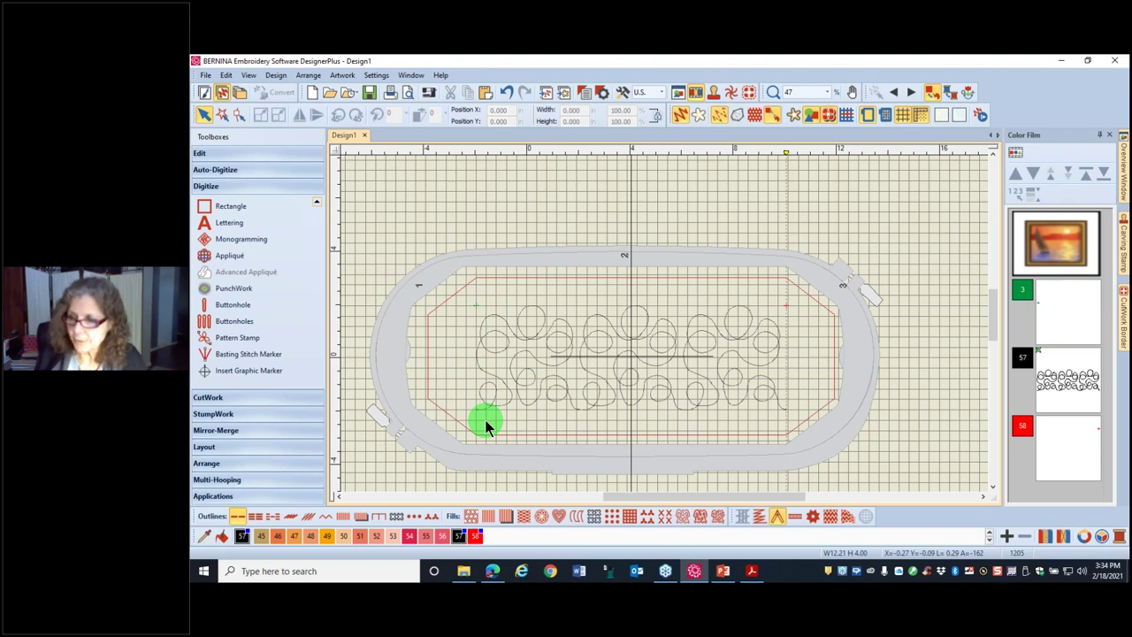
{"action": "left_click", "coordinate": [752, 570]}
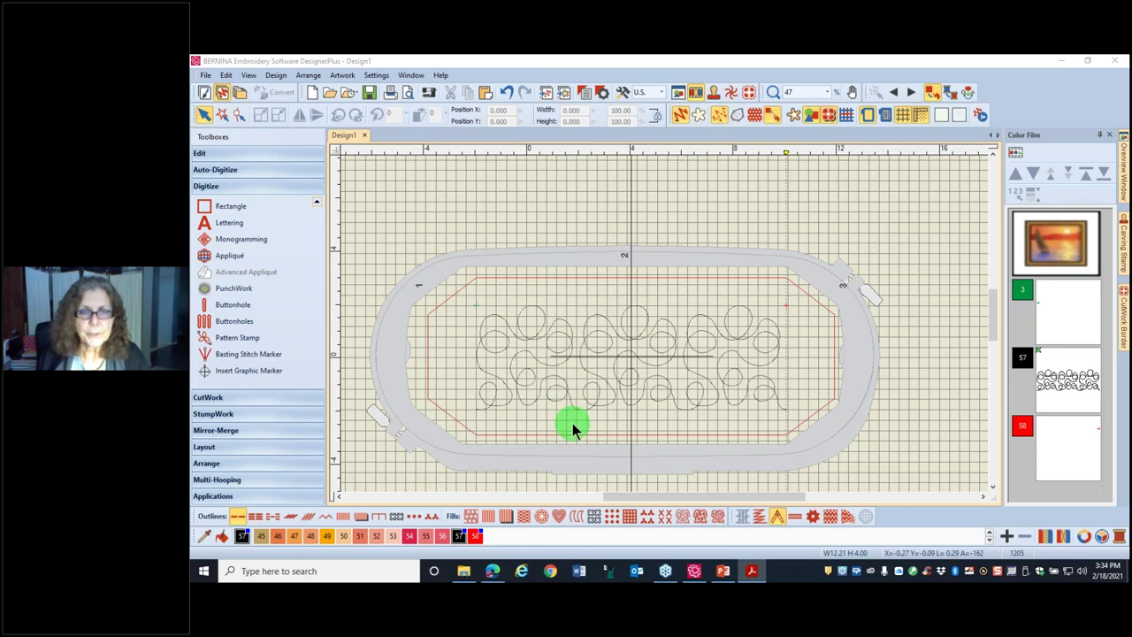
Step: Turn off 'At start needle position' automatic centering in the hoop settings
{"action": "left_click", "coordinate": [870, 116]}
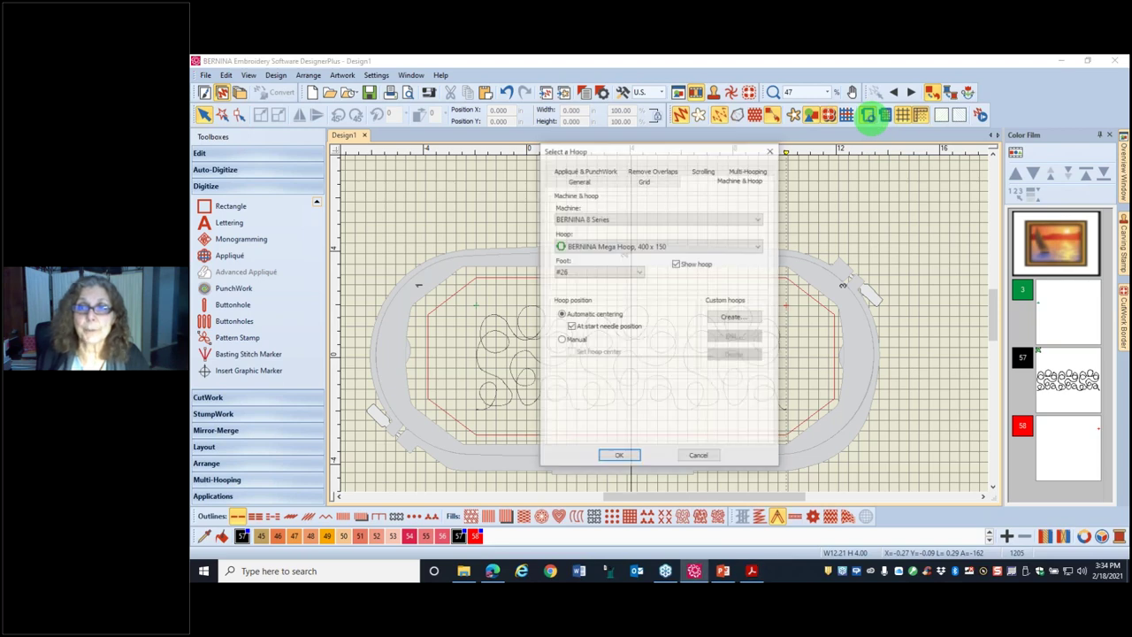
{"action": "left_click", "coordinate": [575, 329]}
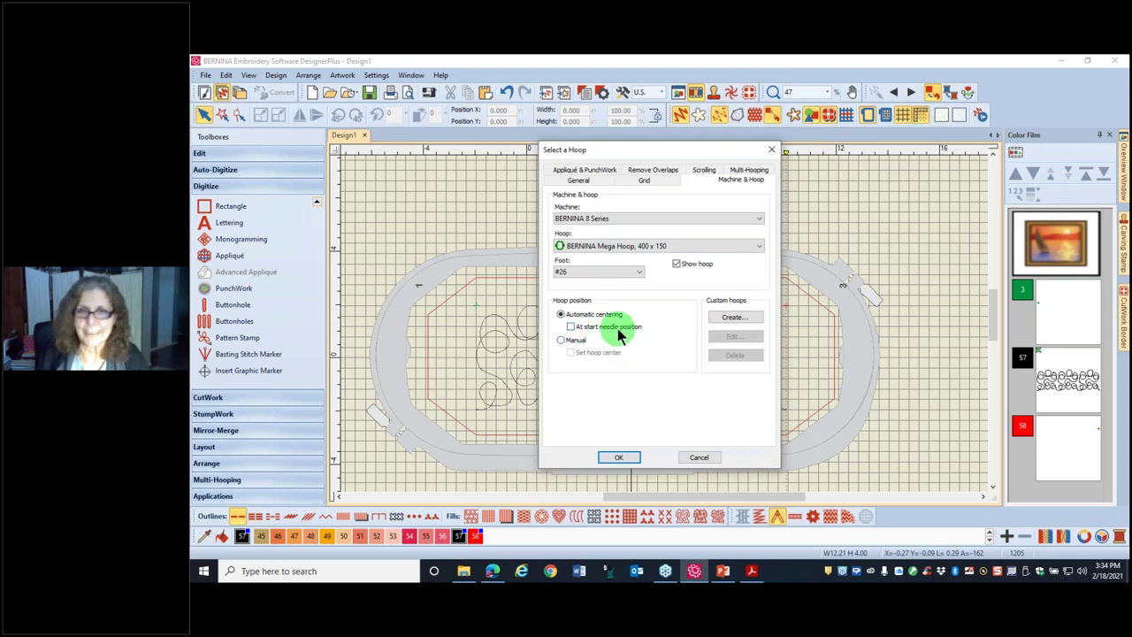
{"action": "left_click", "coordinate": [618, 459]}
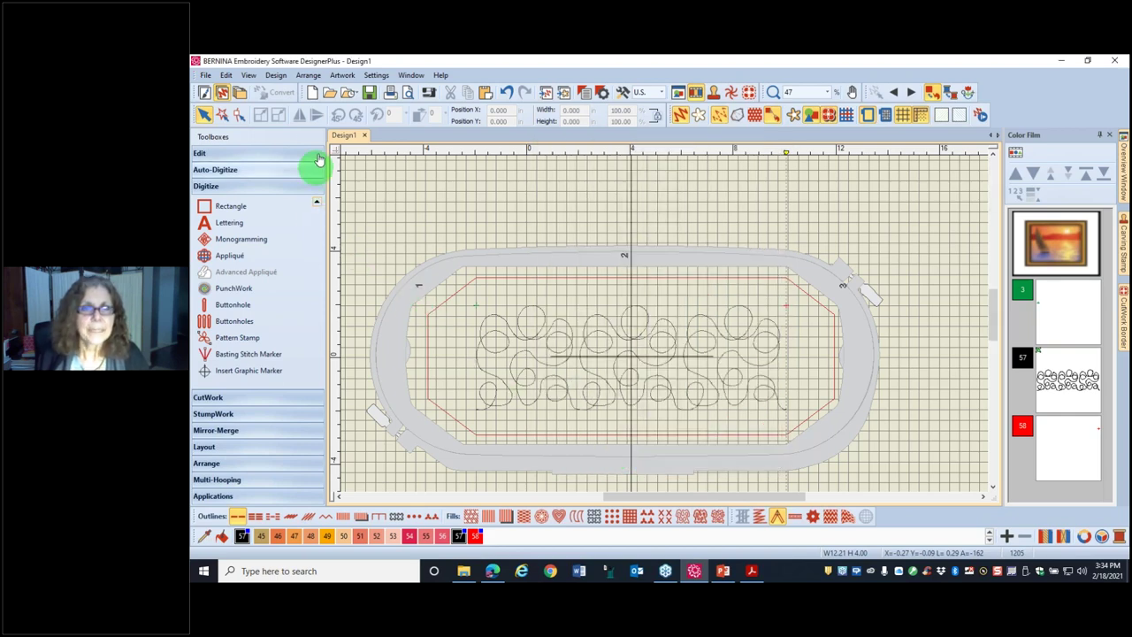
Step: In Design > Auto Start and End, choose 'First stitch of design' to start and 'Last stitch of design' to end
{"action": "left_click", "coordinate": [281, 77]}
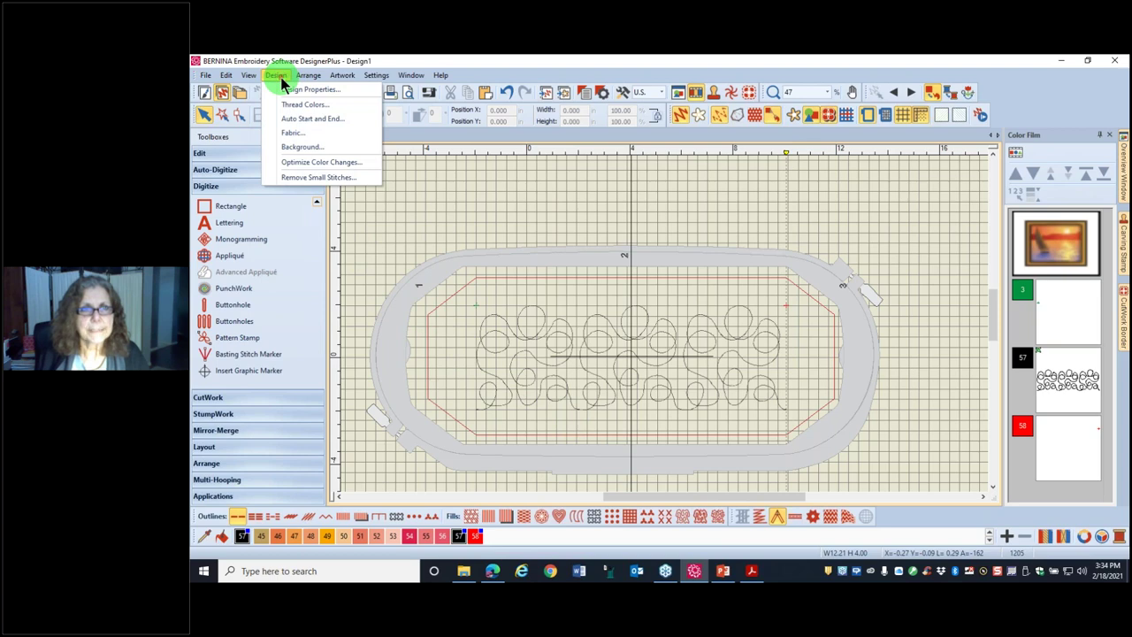
{"action": "left_click", "coordinate": [305, 119]}
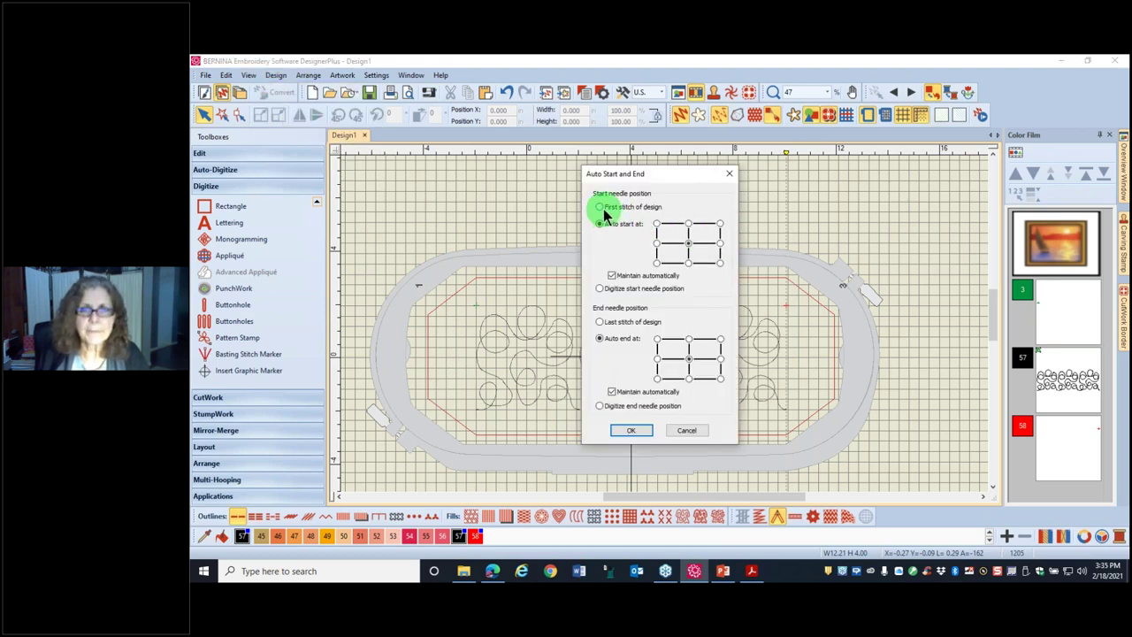
{"action": "left_click", "coordinate": [601, 208]}
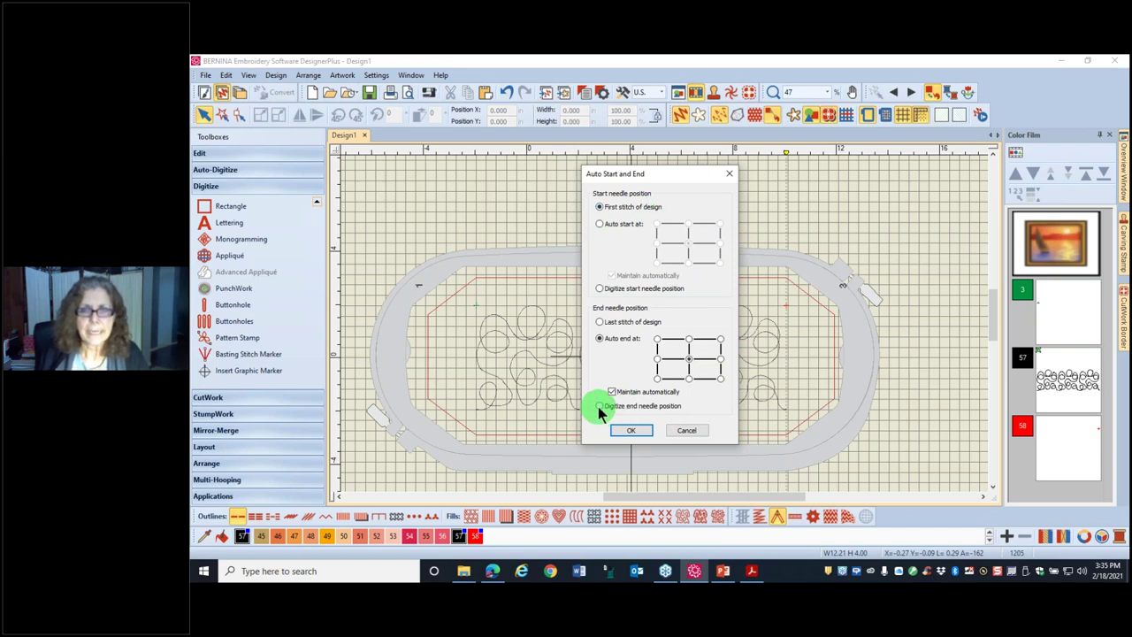
{"action": "left_click", "coordinate": [601, 322]}
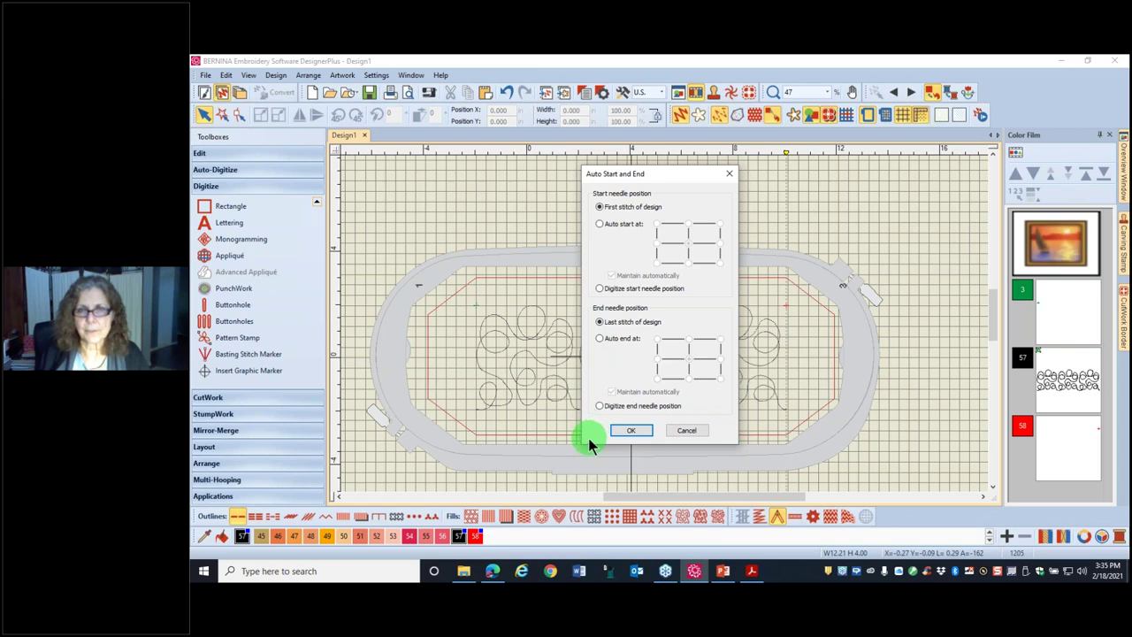
Step: Confirm the Auto Start and End dialog and select the meandering stipple design
{"action": "left_click", "coordinate": [635, 429]}
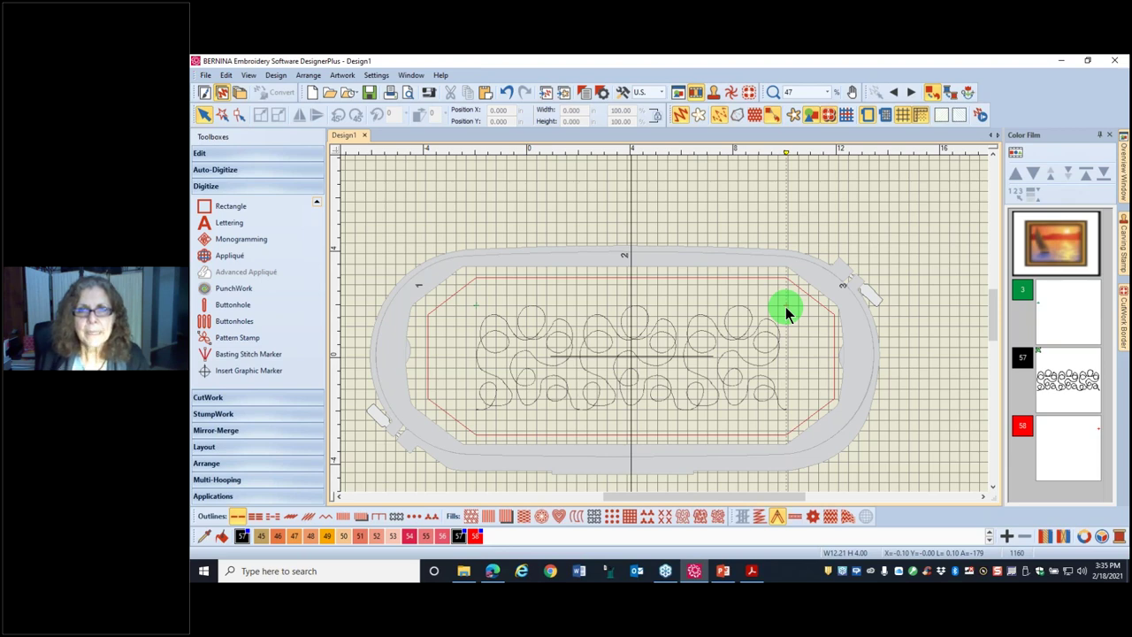
{"action": "left_click", "coordinate": [551, 354]}
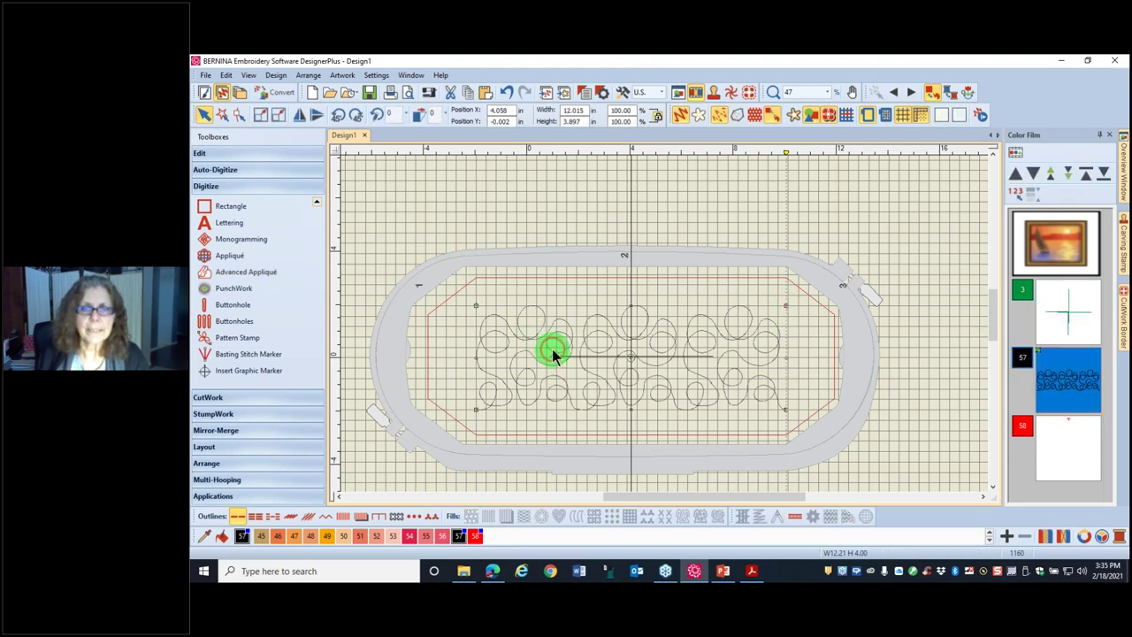
Step: Set the meander's Connectors properties to Never trim, Never tie-off and Never tie-in
{"action": "left_click", "coordinate": [585, 95]}
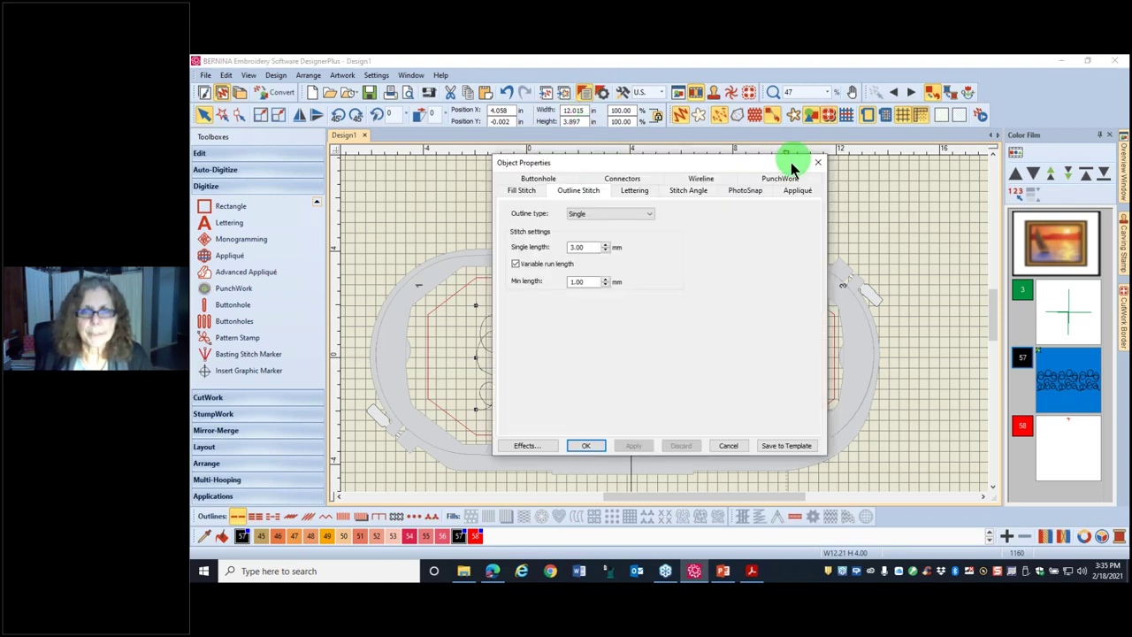
{"action": "left_click", "coordinate": [626, 180]}
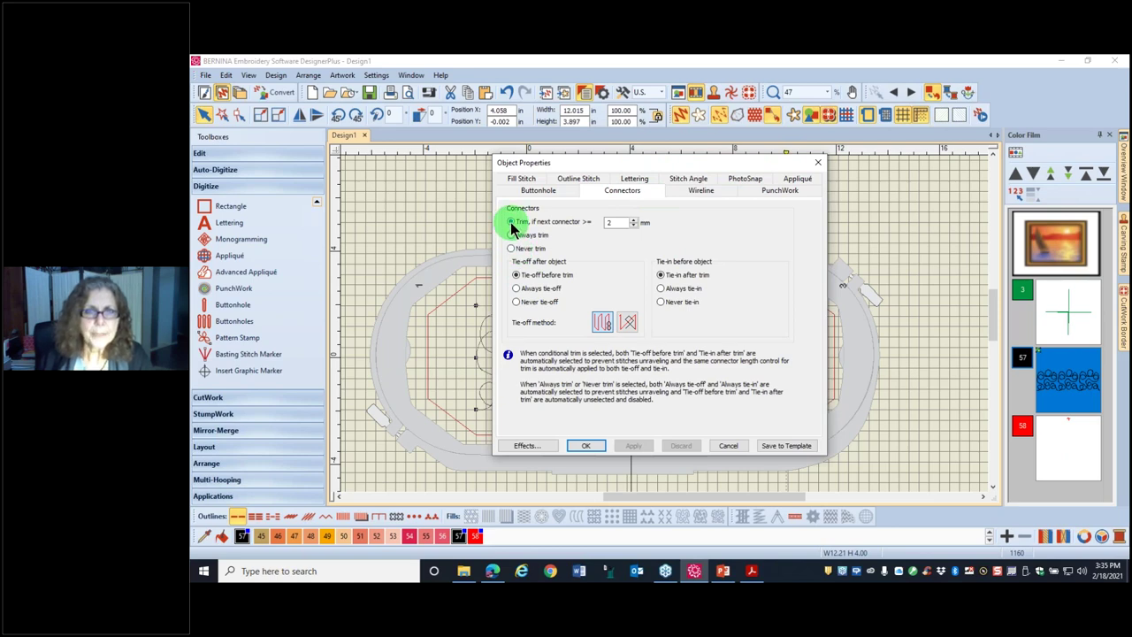
{"action": "left_click", "coordinate": [510, 248]}
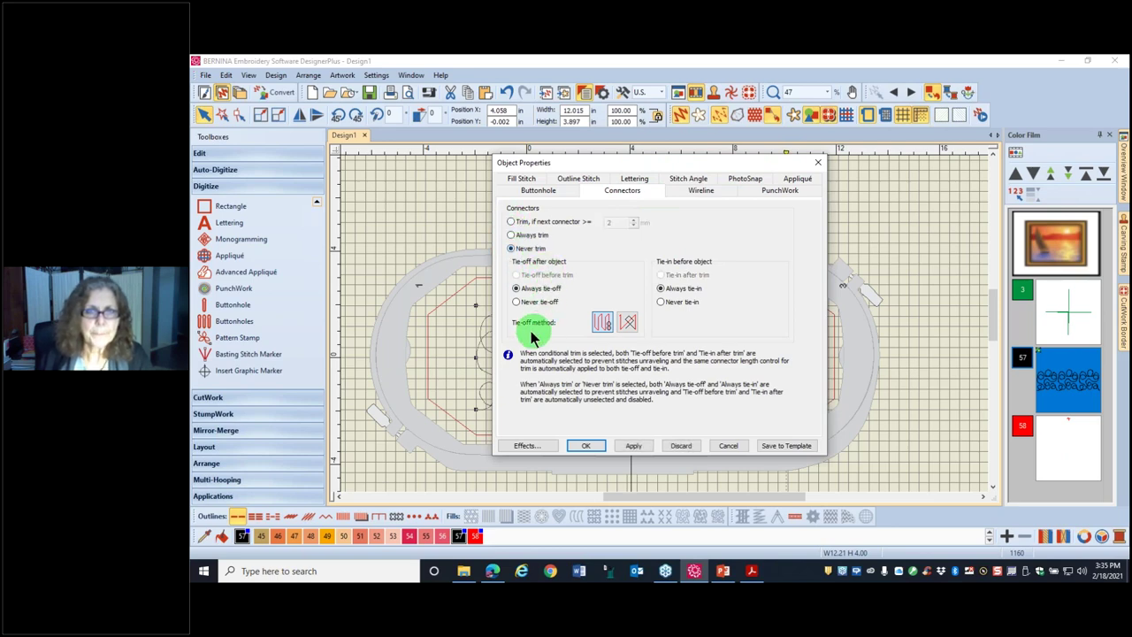
{"action": "left_click", "coordinate": [516, 301]}
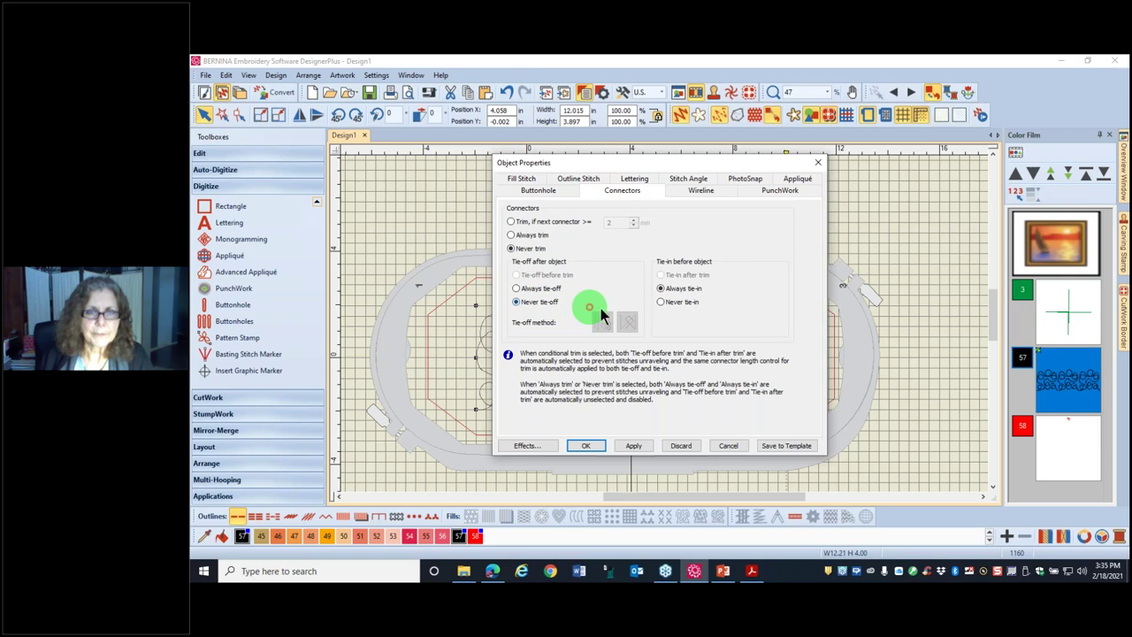
{"action": "left_click", "coordinate": [662, 304]}
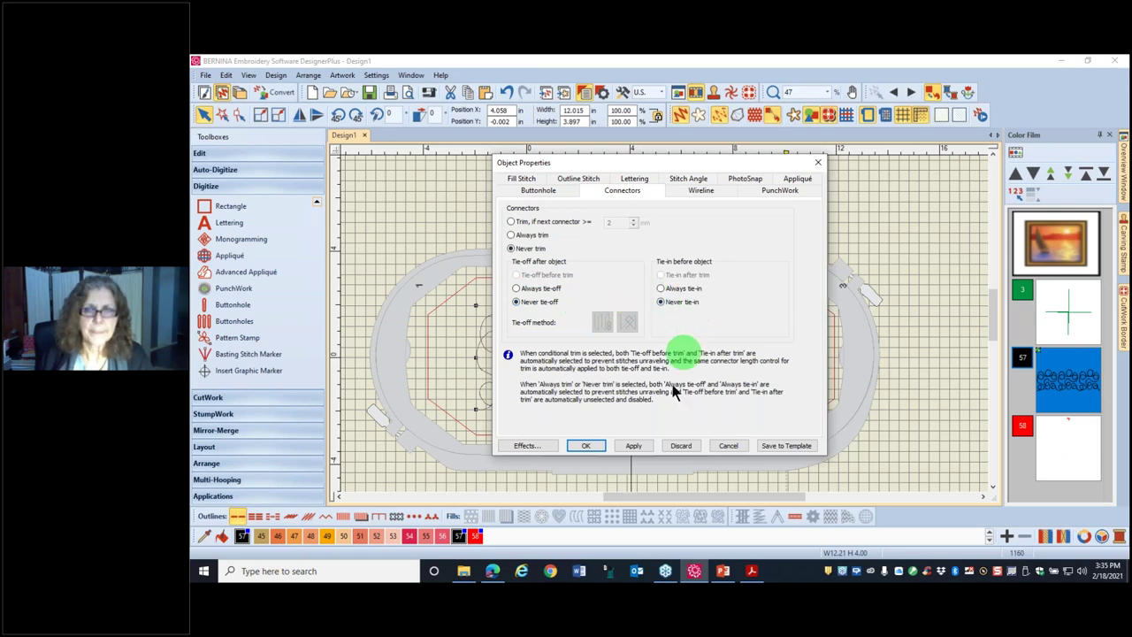
{"action": "left_click", "coordinate": [591, 446]}
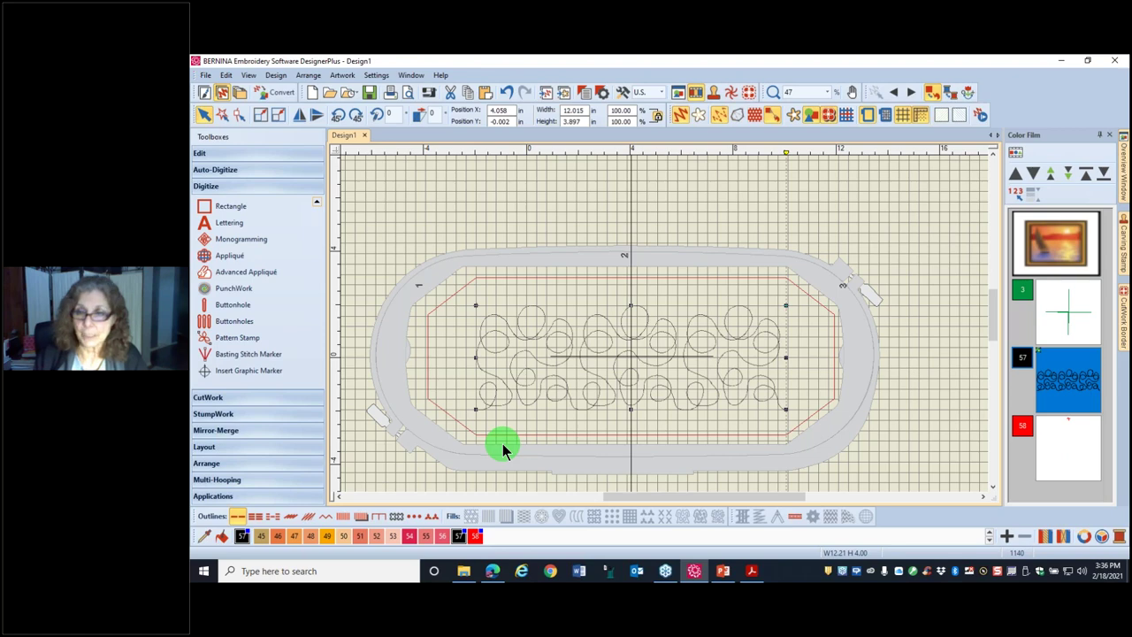
Step: Deselect the design and save it as 'Design 1' in the Desktop Webinar folder
{"action": "left_click", "coordinate": [557, 187]}
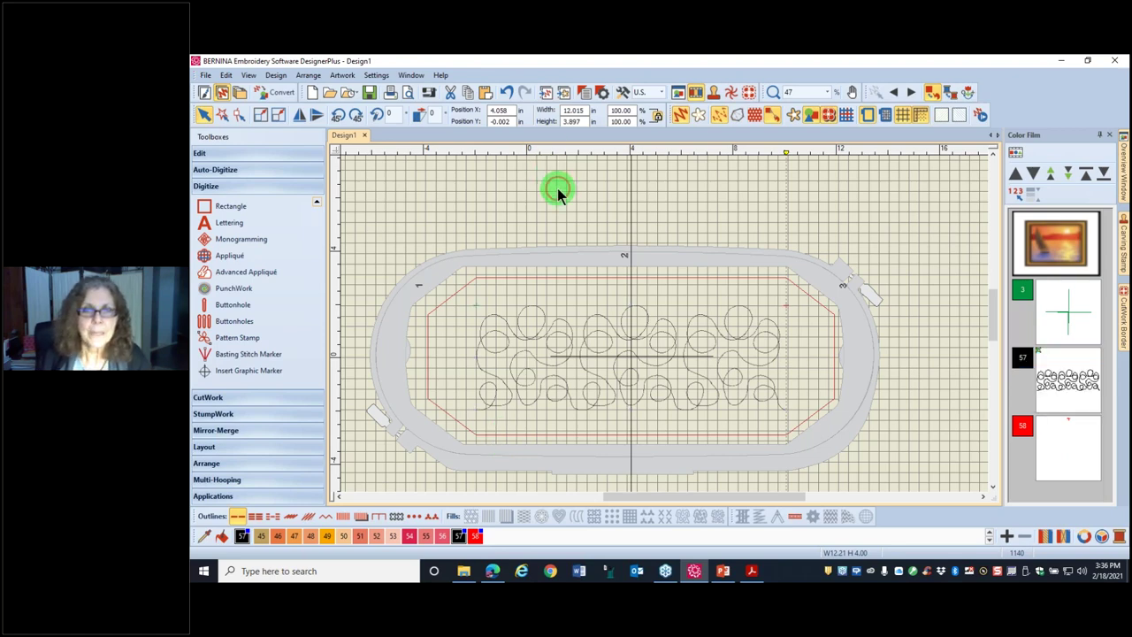
{"action": "left_click", "coordinate": [597, 309]}
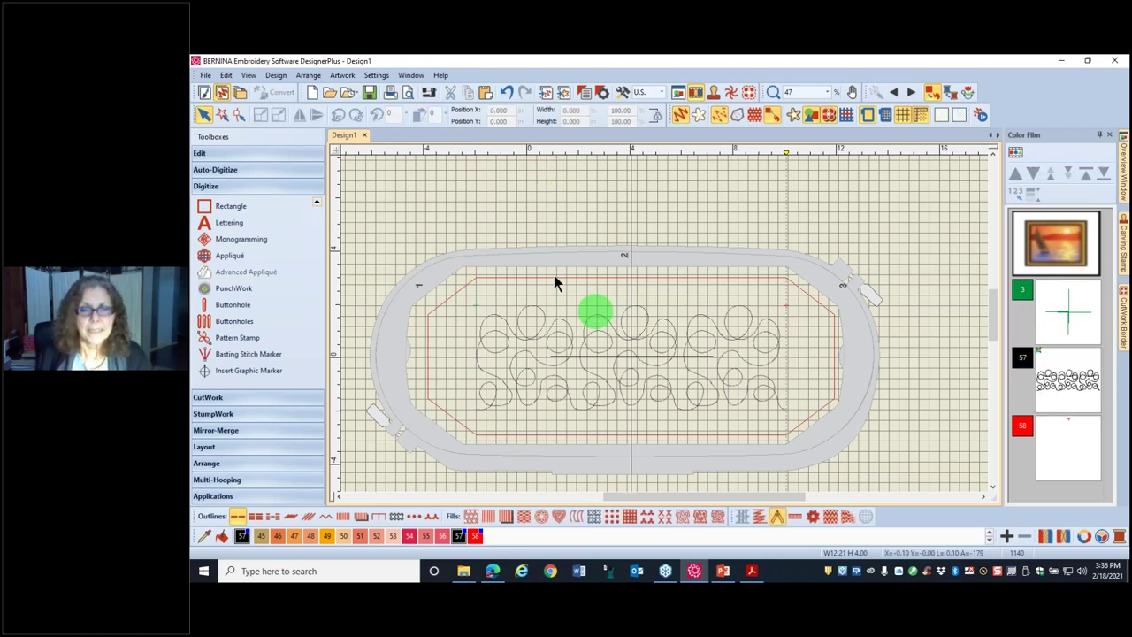
{"action": "left_click", "coordinate": [205, 76]}
{"action": "left_click", "coordinate": [229, 175]}
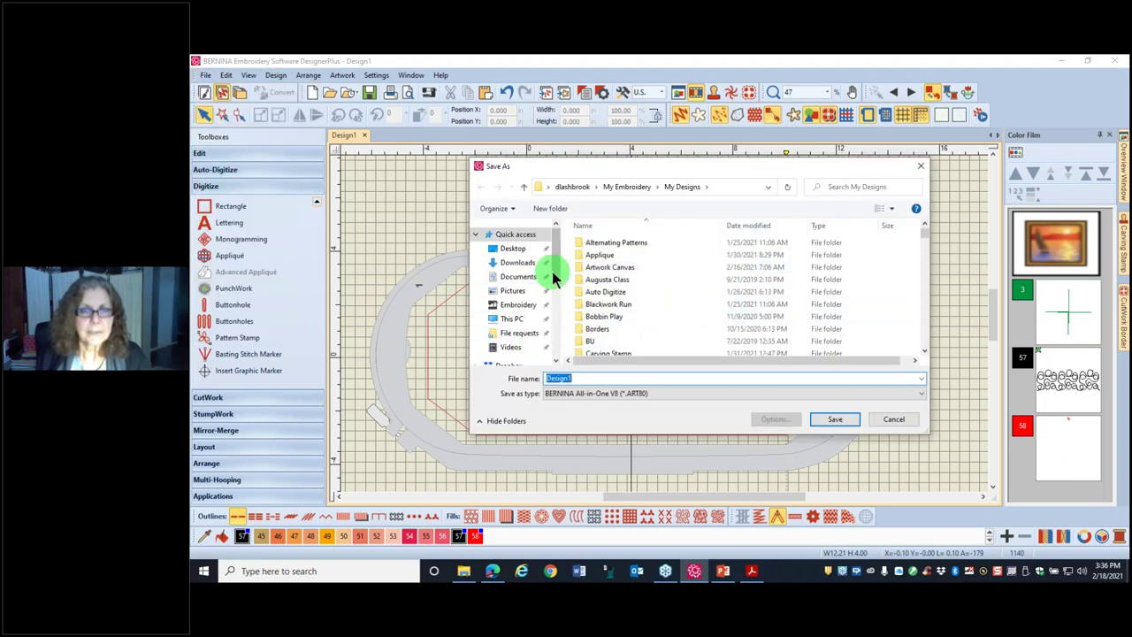
{"action": "left_click", "coordinate": [513, 248]}
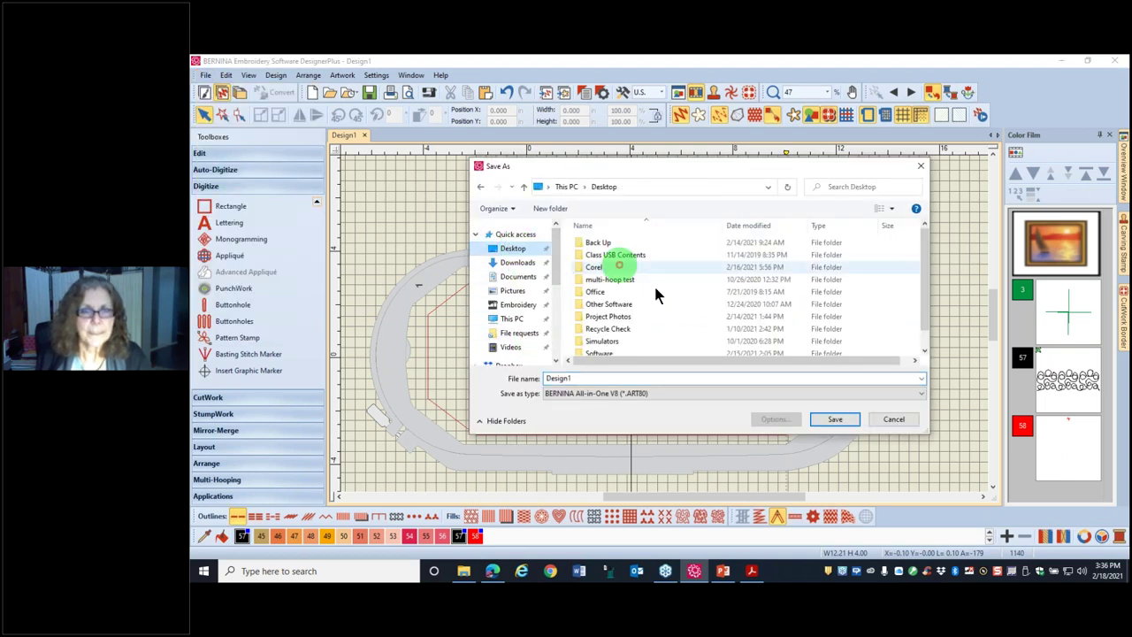
{"action": "scroll", "coordinate": [643, 293], "scroll_direction": "down", "scroll_amount": 1}
{"action": "double_click", "coordinate": [611, 349]}
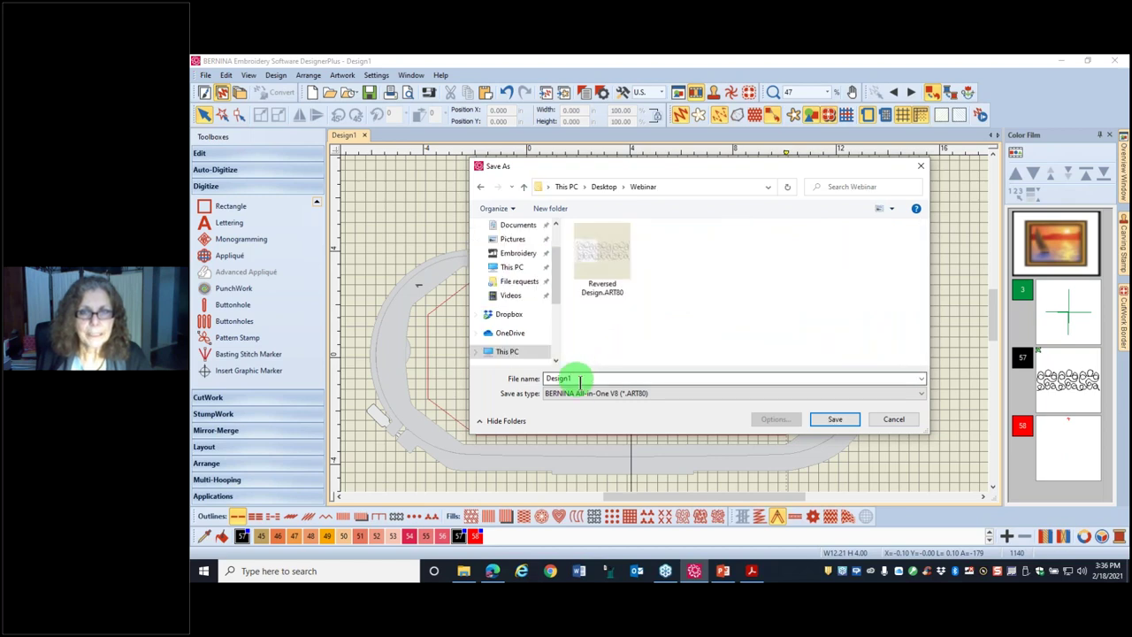
{"action": "double_click", "coordinate": [580, 377]}
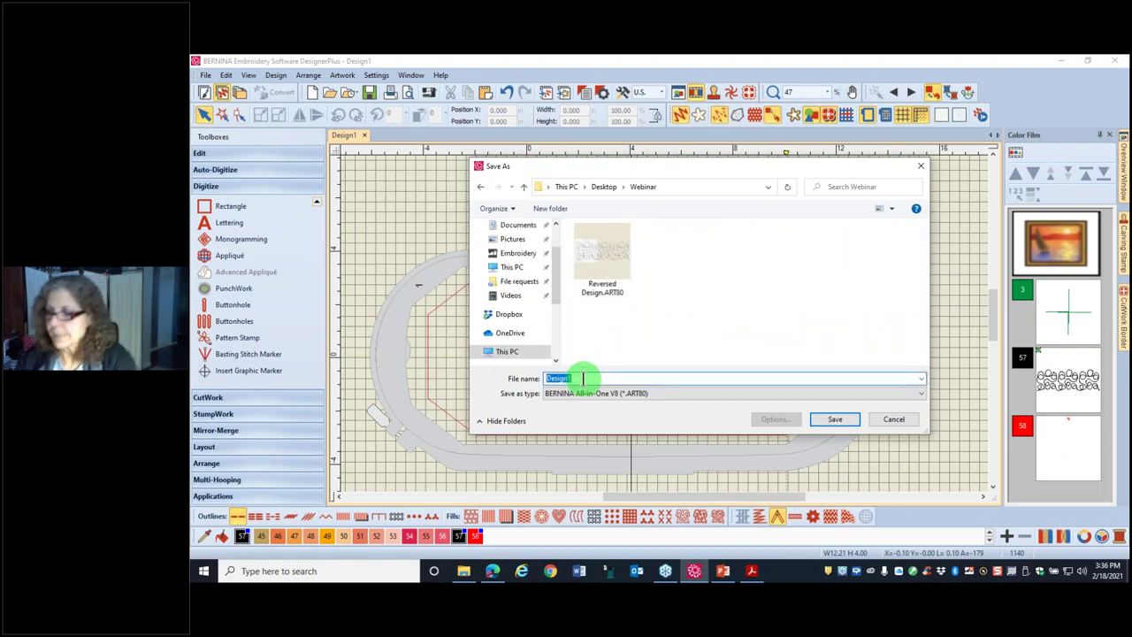
{"action": "type", "text": "Design"}
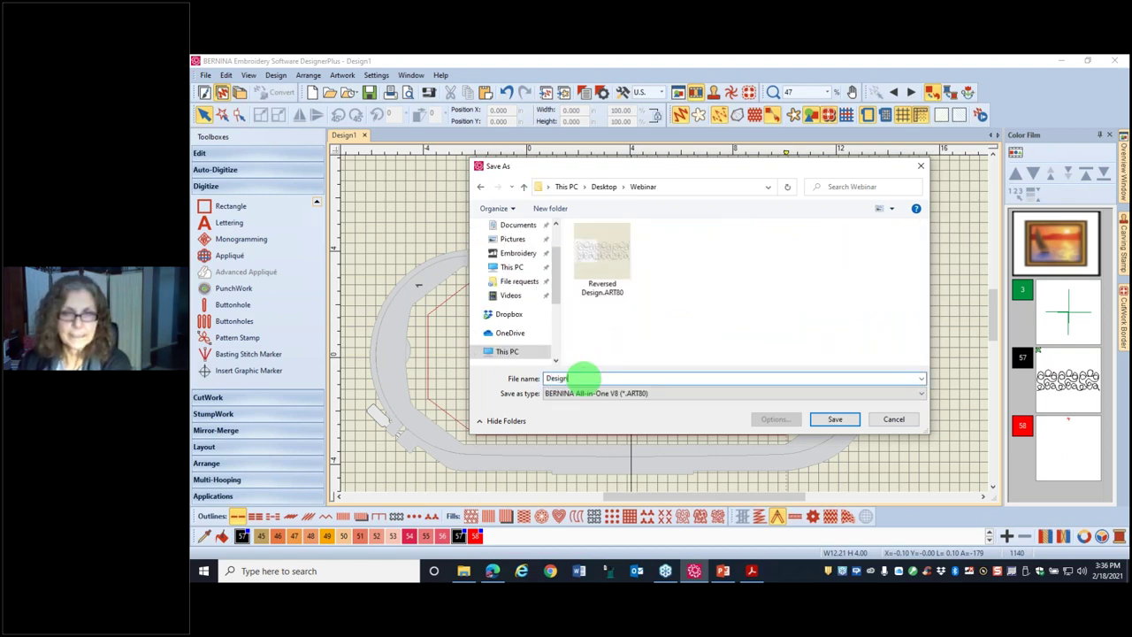
{"action": "type", "text": " 1"}
{"action": "left_click", "coordinate": [819, 419]}
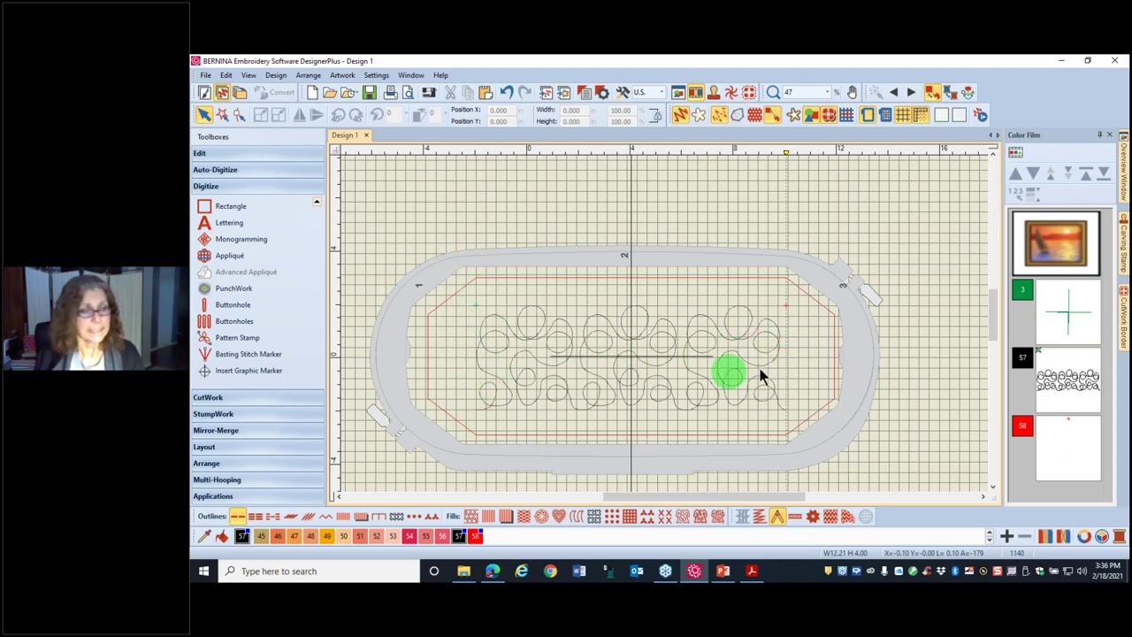
Step: Ungroup the quilting design into its separate marker and stipple objects
{"action": "left_click", "coordinate": [788, 305]}
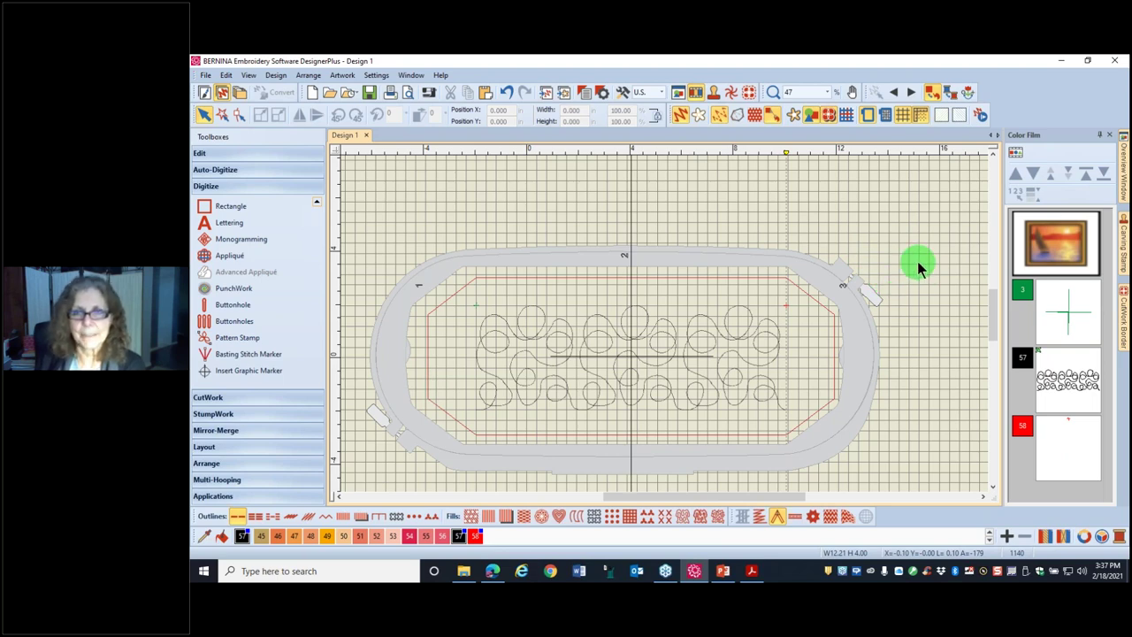
{"action": "left_click", "coordinate": [749, 362]}
{"action": "right_click", "coordinate": [750, 362]}
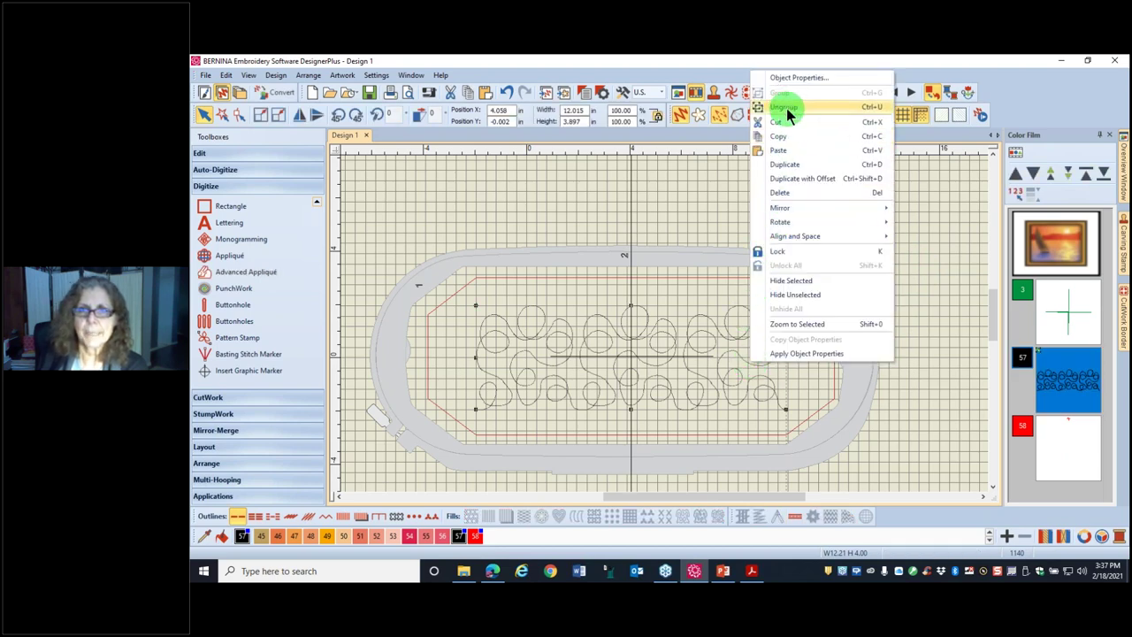
{"action": "left_click", "coordinate": [786, 107]}
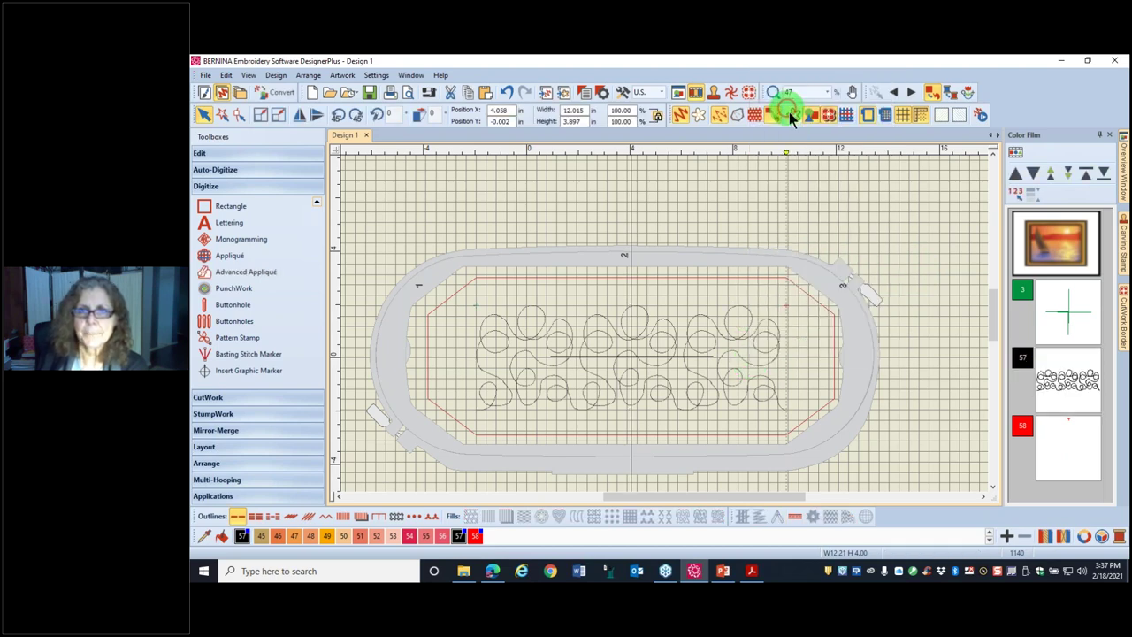
Step: Pick the red marker, right stipple, left stipple and green marker in order, then Sequence by Selects
{"action": "left_click", "coordinate": [785, 306]}
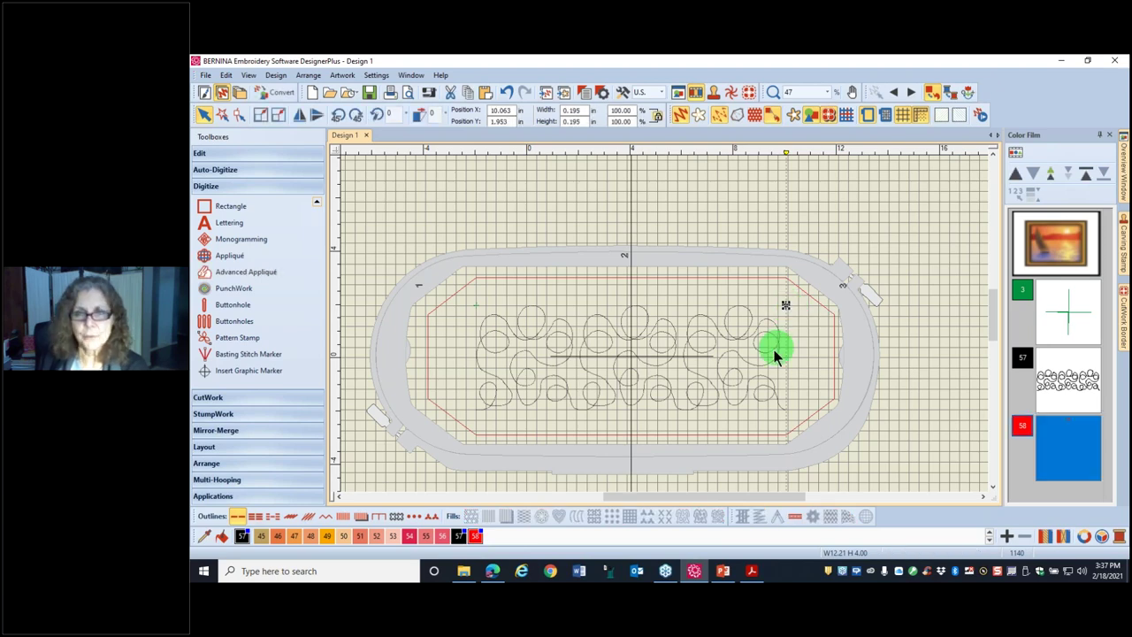
{"action": "left_click", "coordinate": [691, 366]}
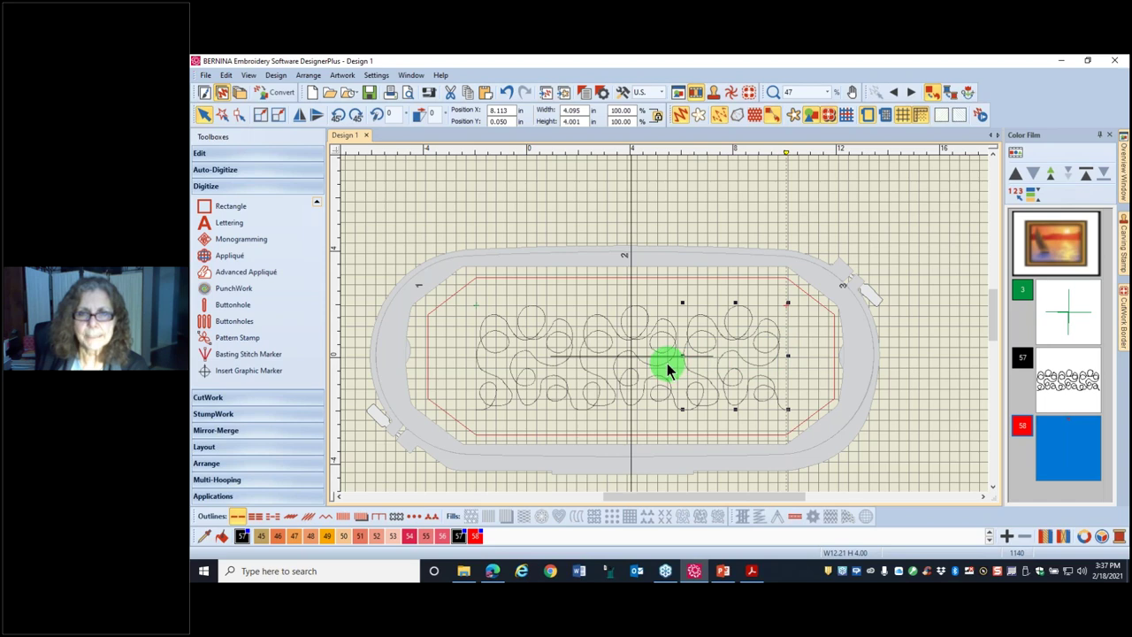
{"action": "left_click", "coordinate": [554, 363], "text": "ctrl"}
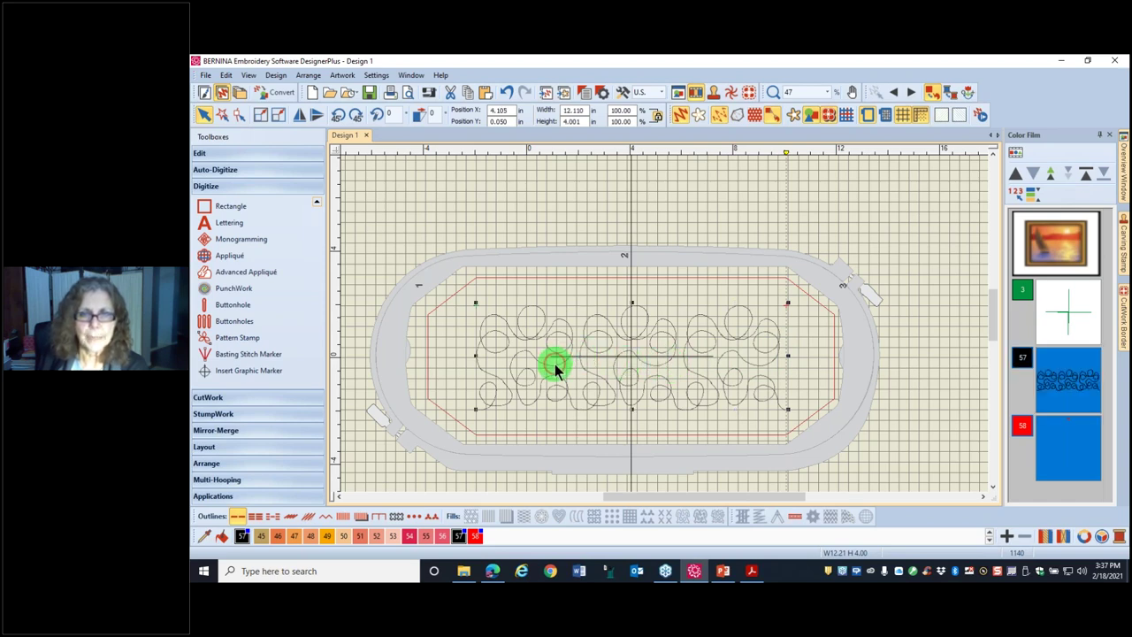
{"action": "left_click", "coordinate": [476, 308], "text": "ctrl"}
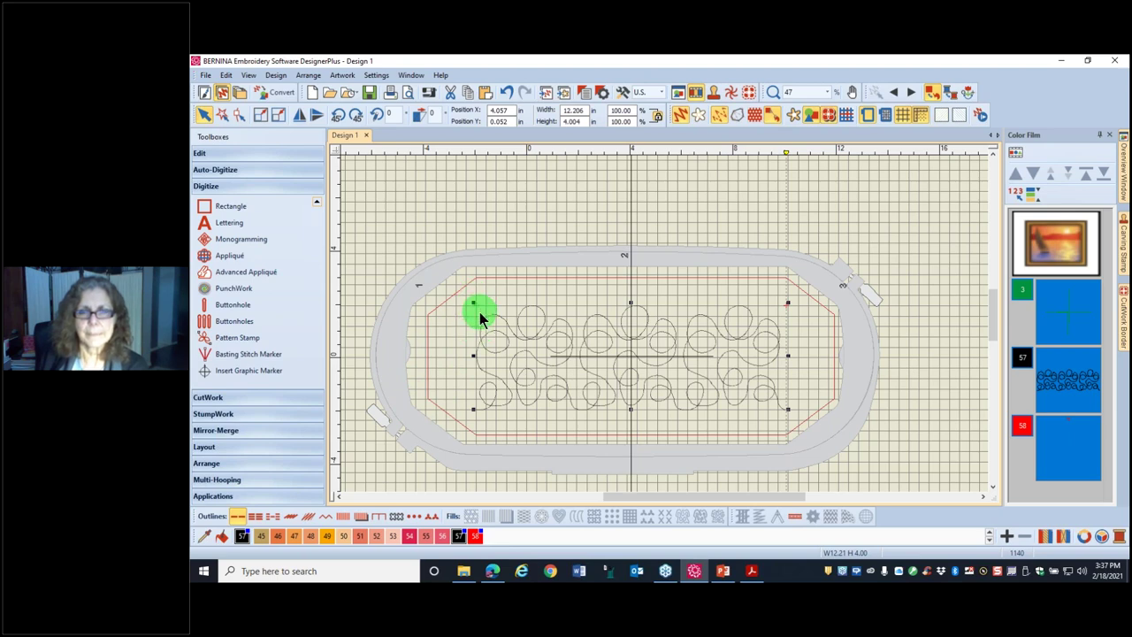
{"action": "left_click", "coordinate": [1016, 198]}
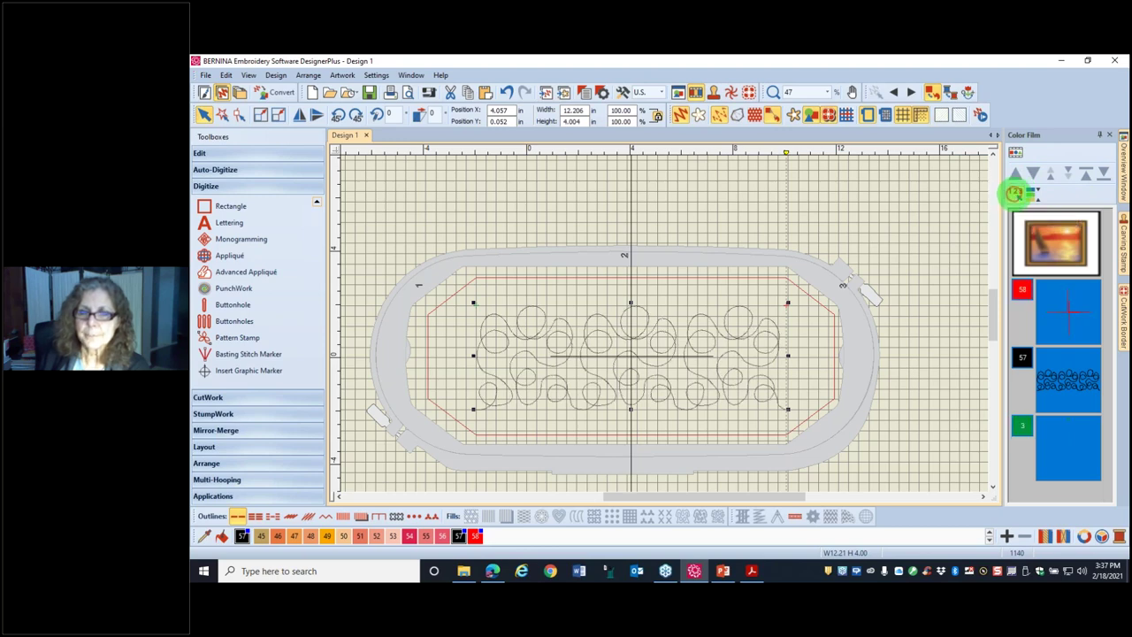
Step: Save a copy named 'Reverse Design 1.ART80' in the Webinar folder
{"action": "left_click", "coordinate": [207, 78]}
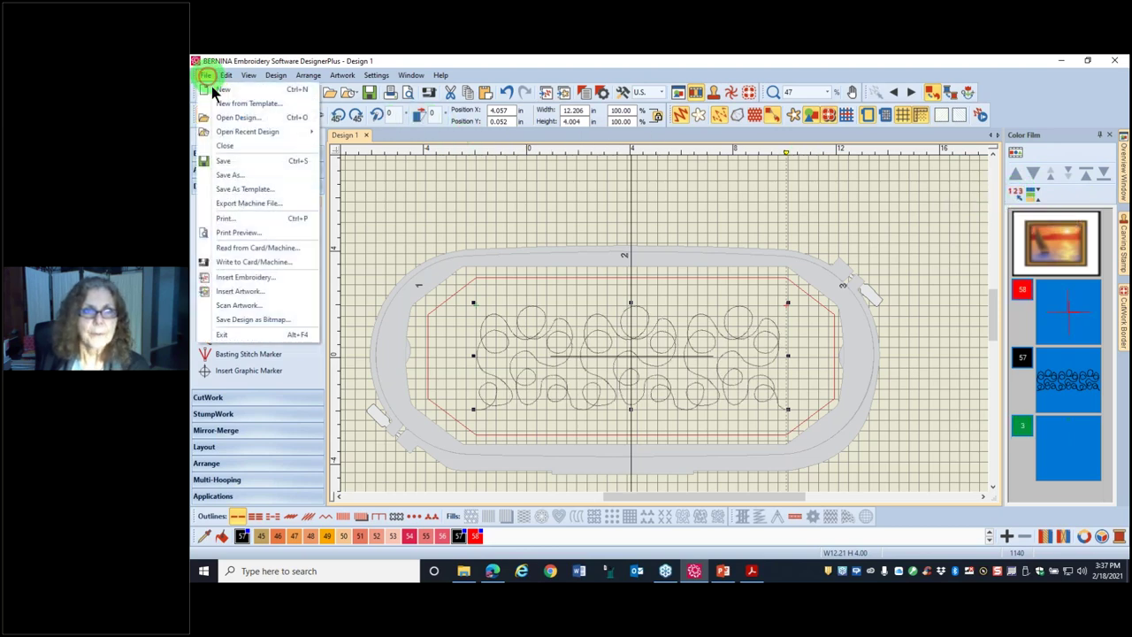
{"action": "left_click", "coordinate": [225, 174]}
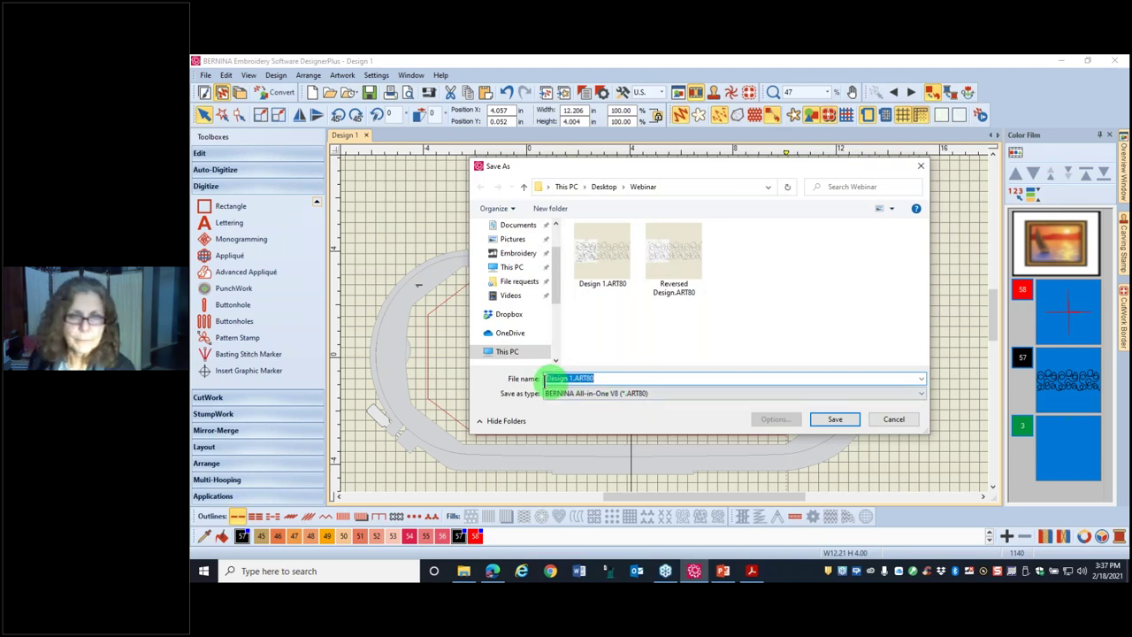
{"action": "left_click", "coordinate": [547, 379]}
{"action": "type", "text": "Rev"}
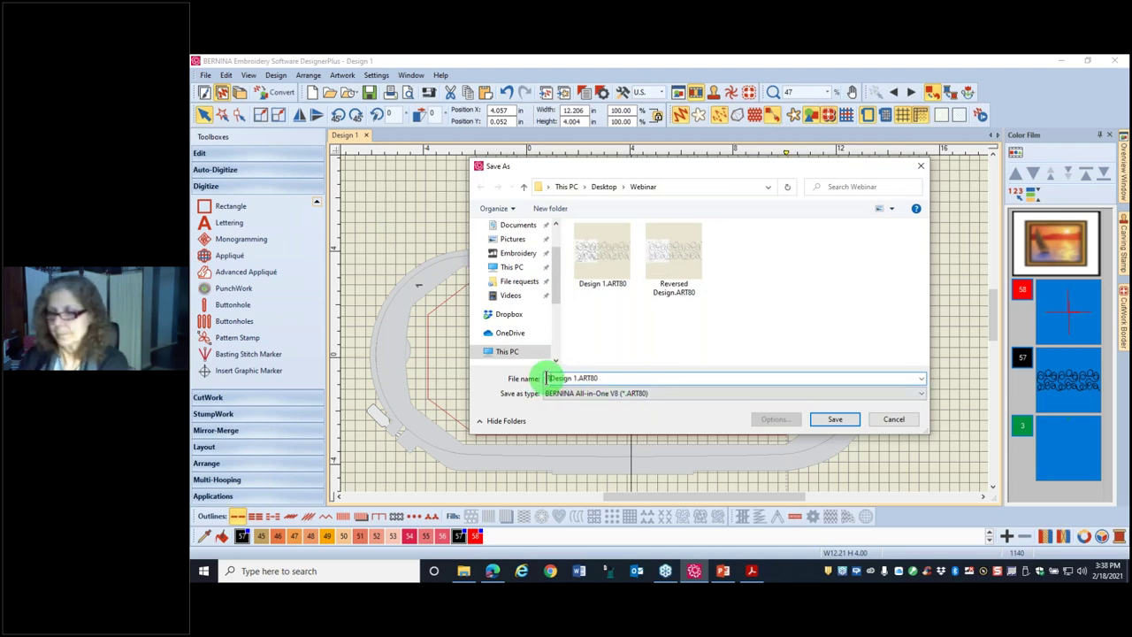
{"action": "type", "text": "erse"}
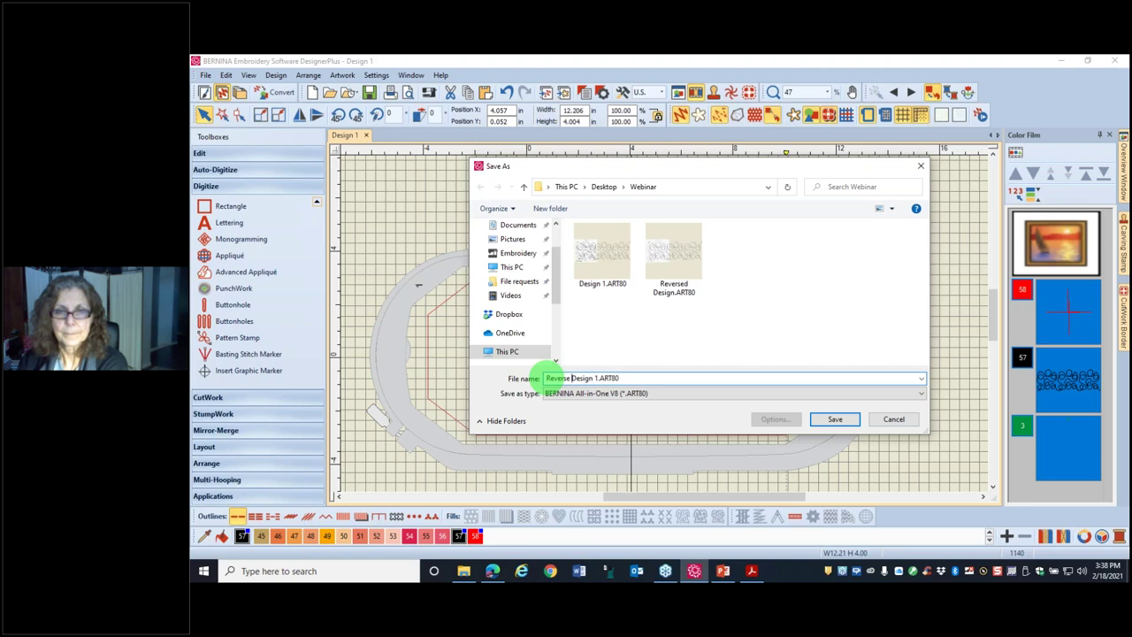
{"action": "left_click", "coordinate": [826, 418]}
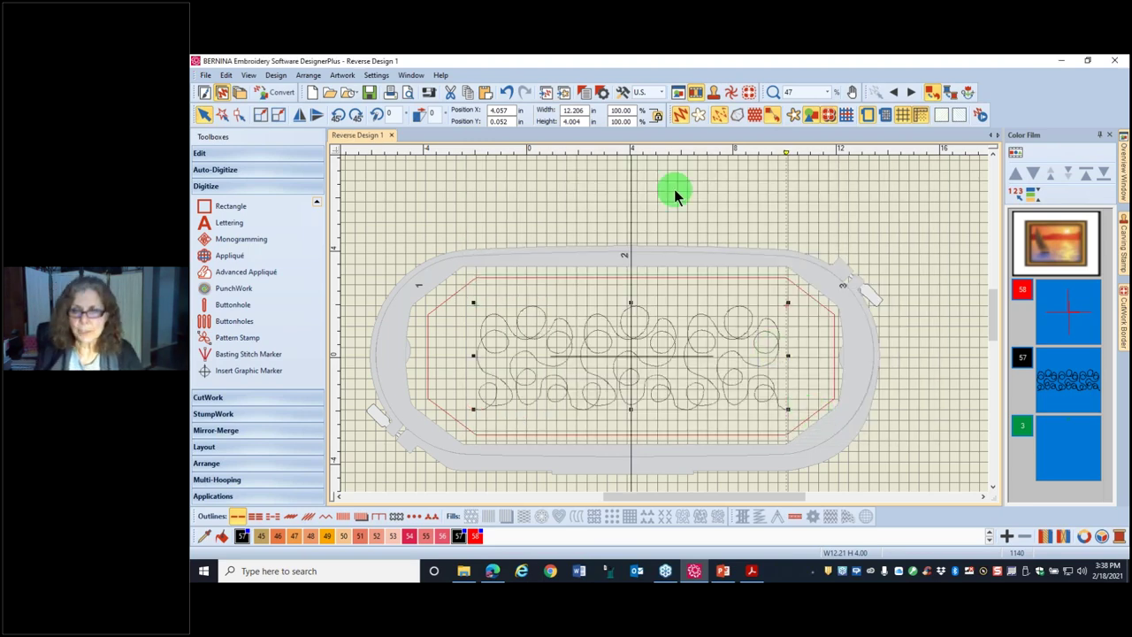
{"action": "left_click", "coordinate": [1101, 570]}
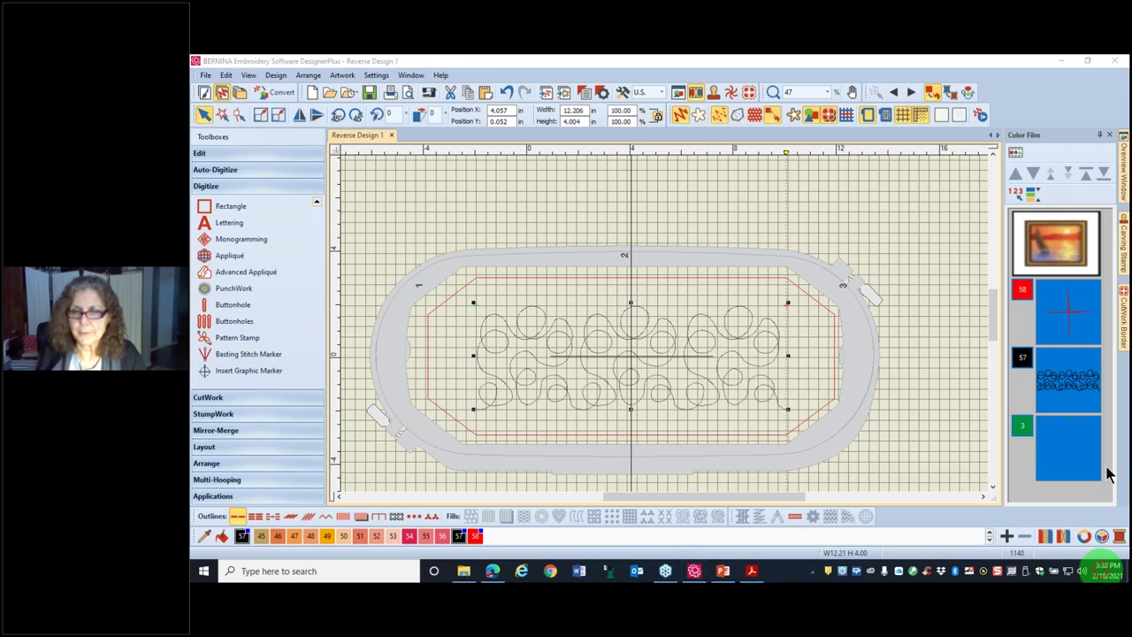
{"action": "left_click", "coordinate": [986, 450]}
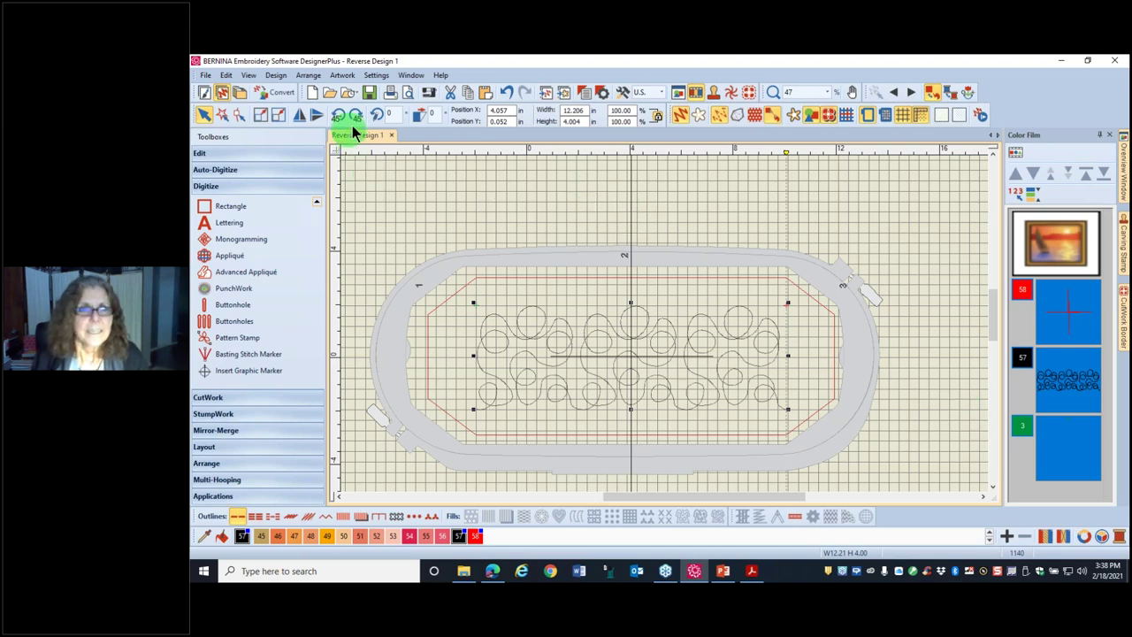
Step: Open Quilt plan with the grid hidden, then advance the presentation to the Machine Set Up slide
{"action": "left_click", "coordinate": [346, 94]}
{"action": "left_click", "coordinate": [376, 248]}
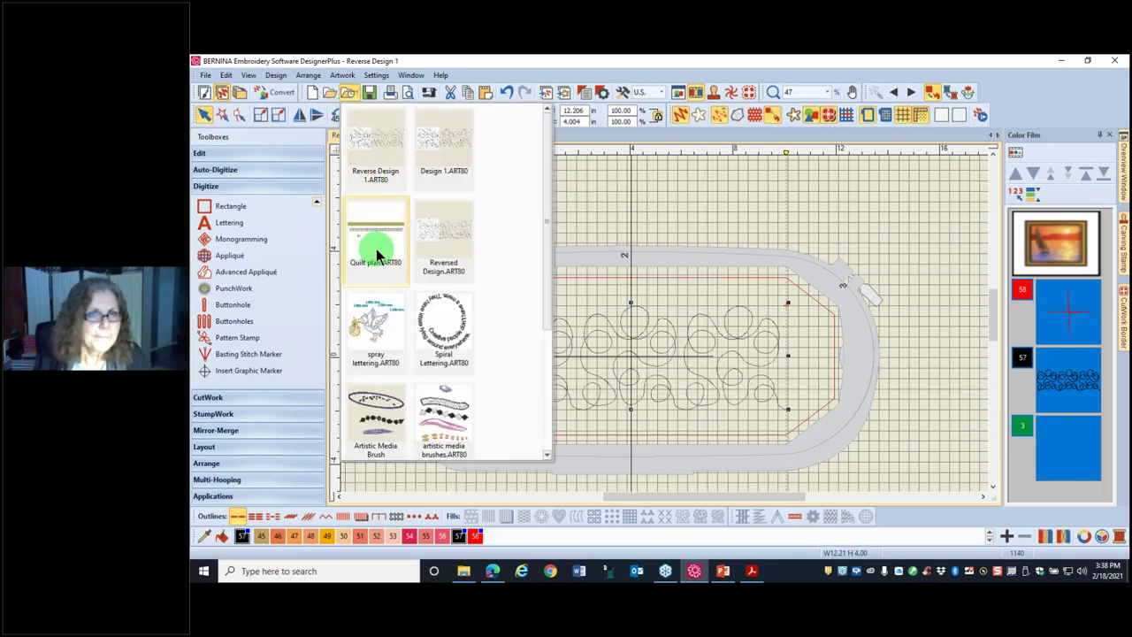
{"action": "left_click", "coordinate": [688, 392]}
{"action": "left_click", "coordinate": [823, 165]}
{"action": "left_click", "coordinate": [901, 116]}
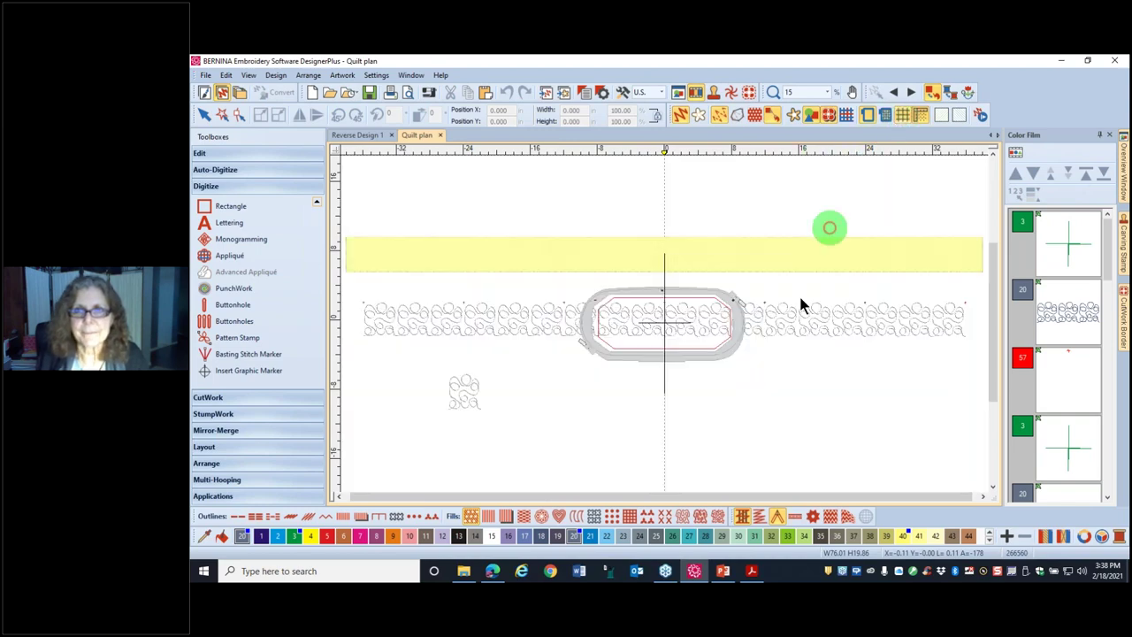
{"action": "scroll", "coordinate": [686, 400], "scroll_direction": "up", "scroll_amount": 4}
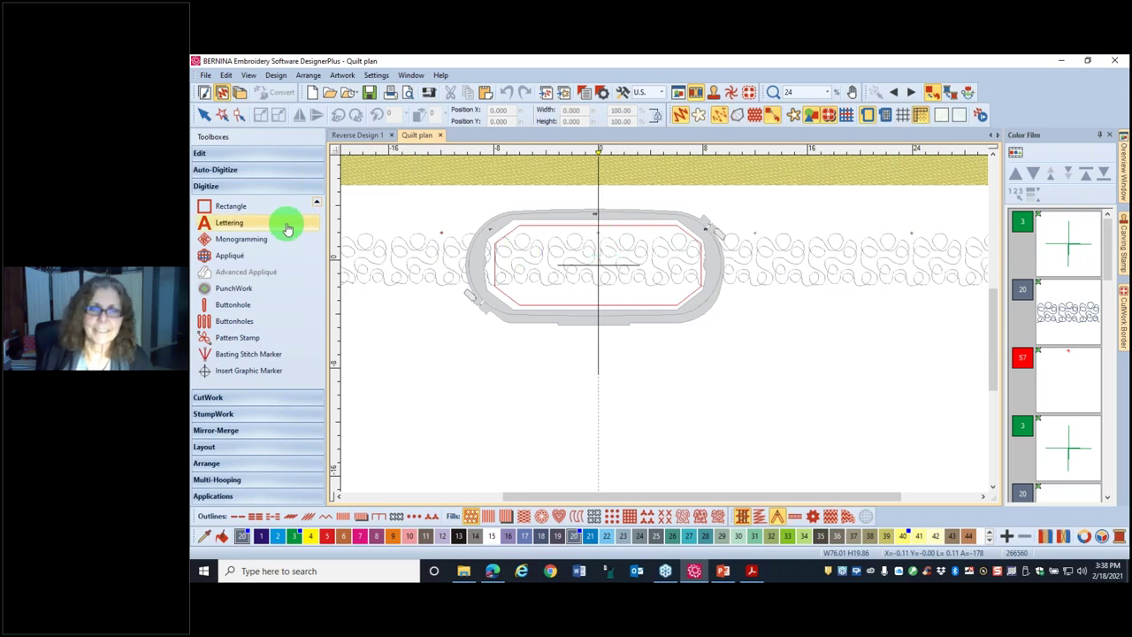
{"action": "scroll", "coordinate": [664, 323], "scroll_direction": "down", "scroll_amount": 2}
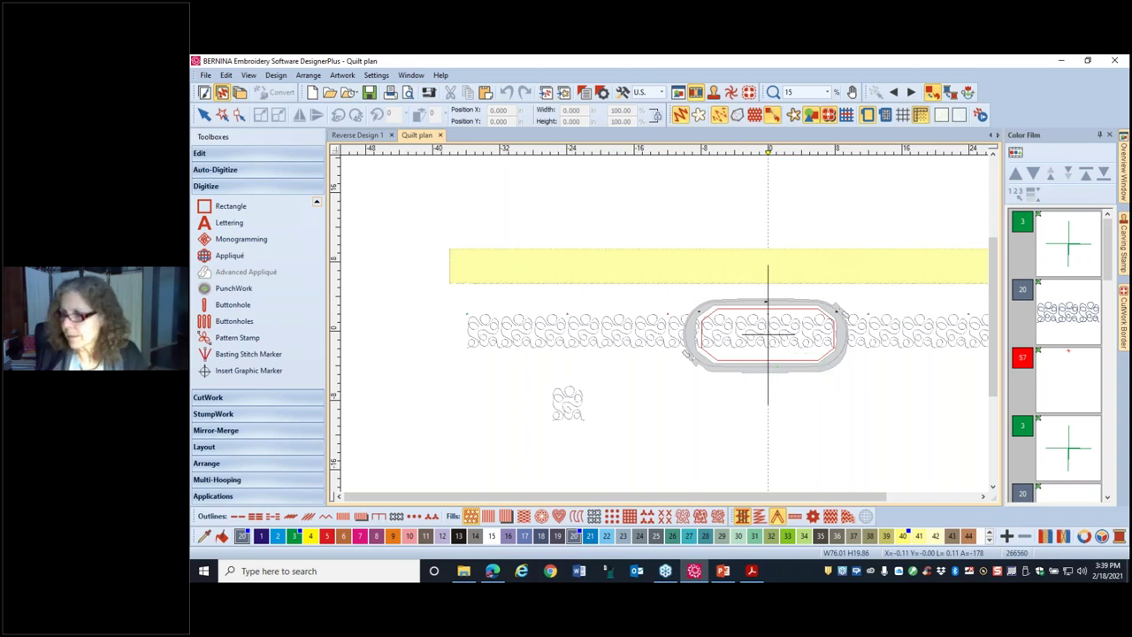
{"action": "left_click", "coordinate": [722, 570]}
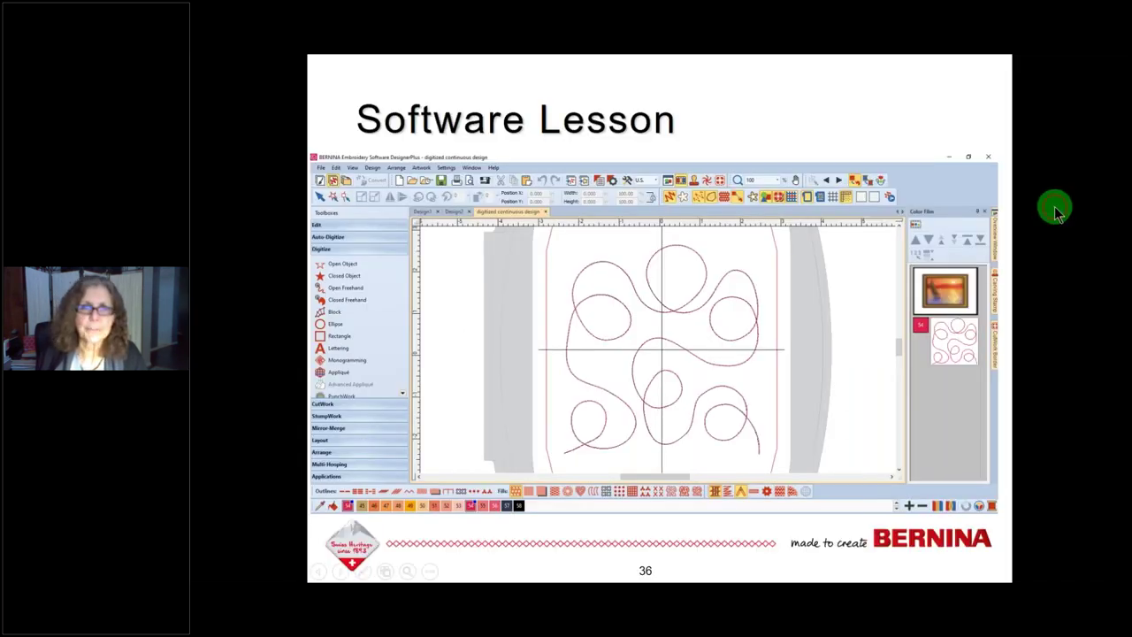
{"action": "key", "text": "Right"}
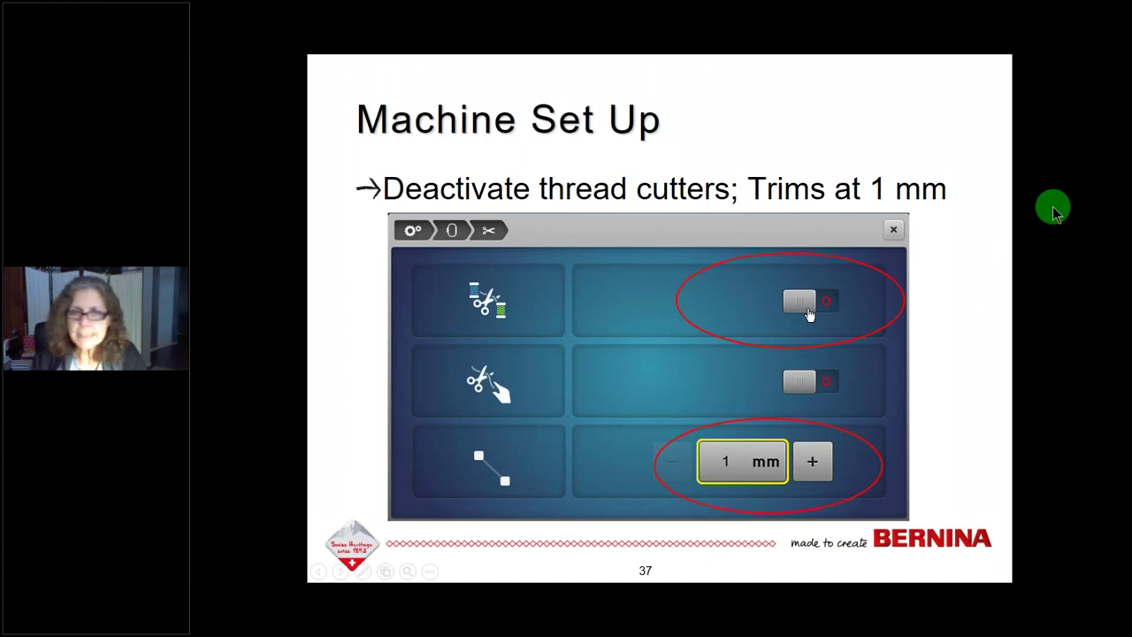
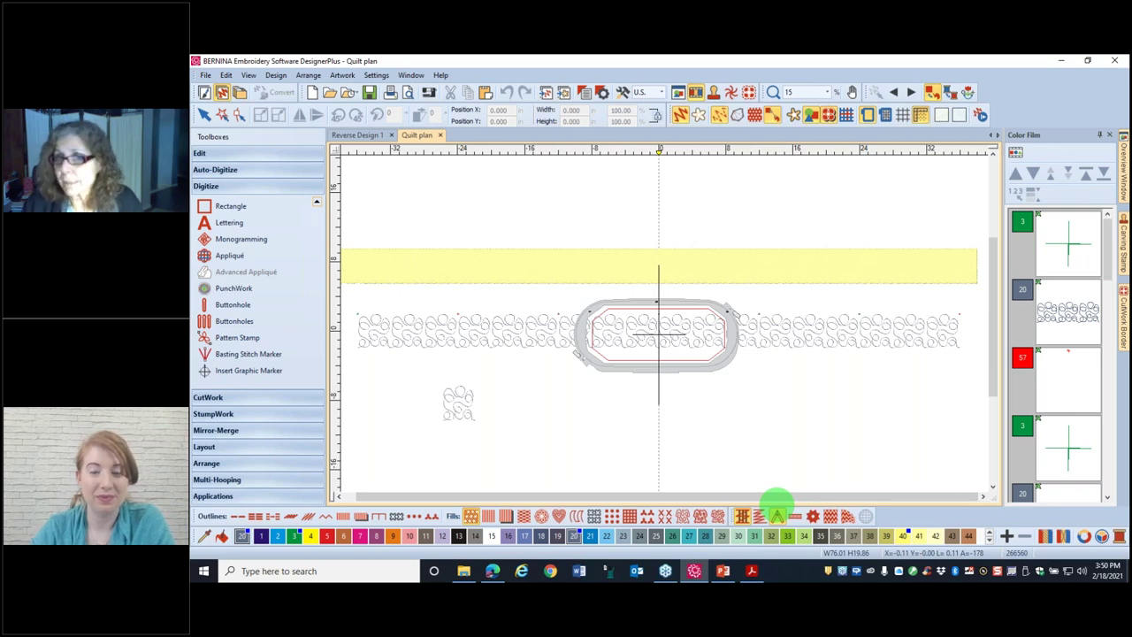
{"action": "left_click", "coordinate": [643, 351]}
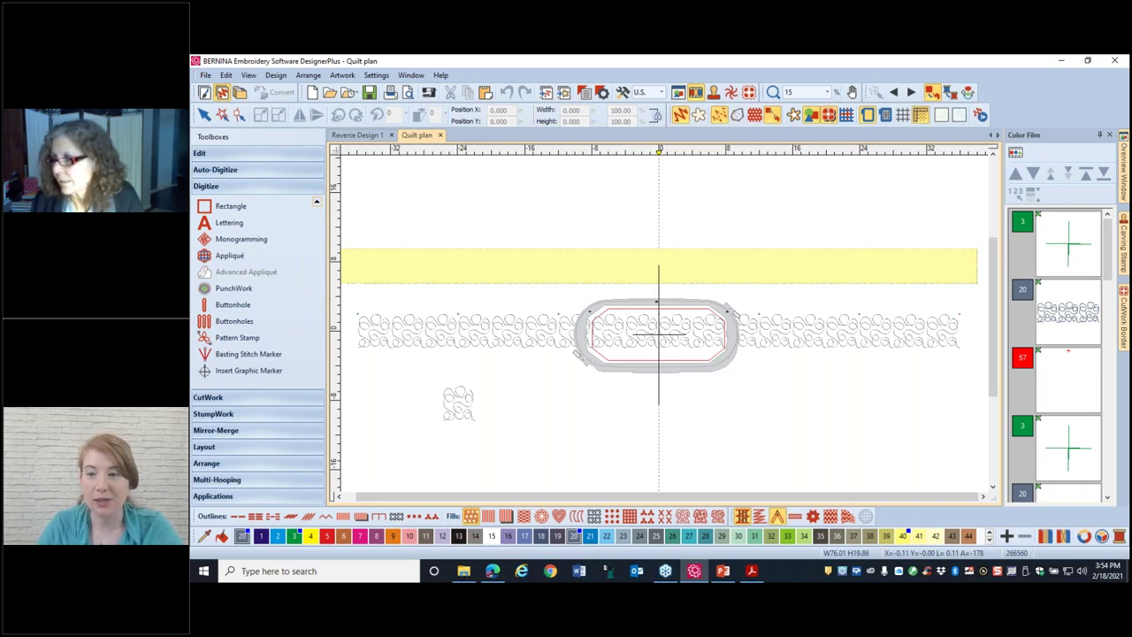
{"action": "key", "text": "alt+Tab"}
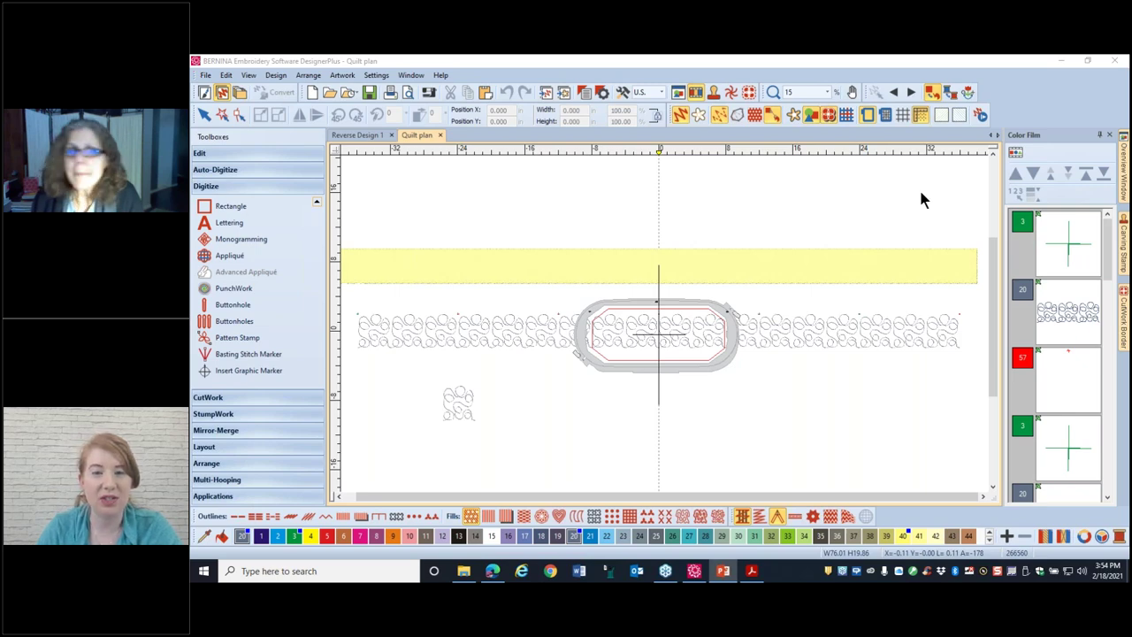
Step: Switch from the Quilt plan to PowerPoint to display 'The Math' slide on border repeats
{"action": "left_click", "coordinate": [253, 169]}
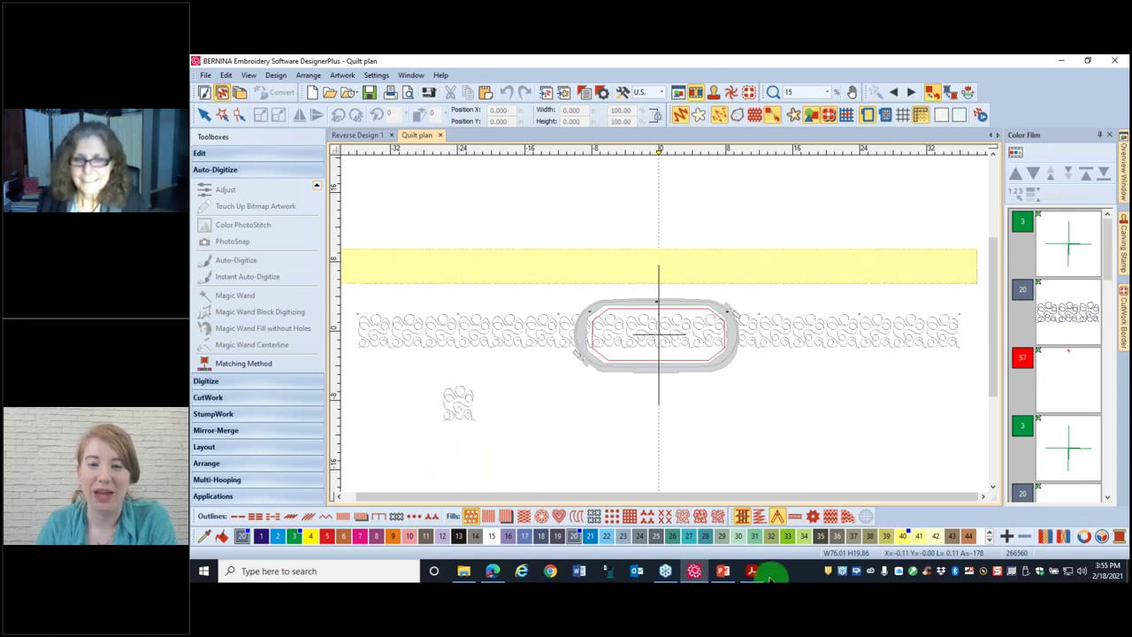
{"action": "left_click", "coordinate": [723, 571]}
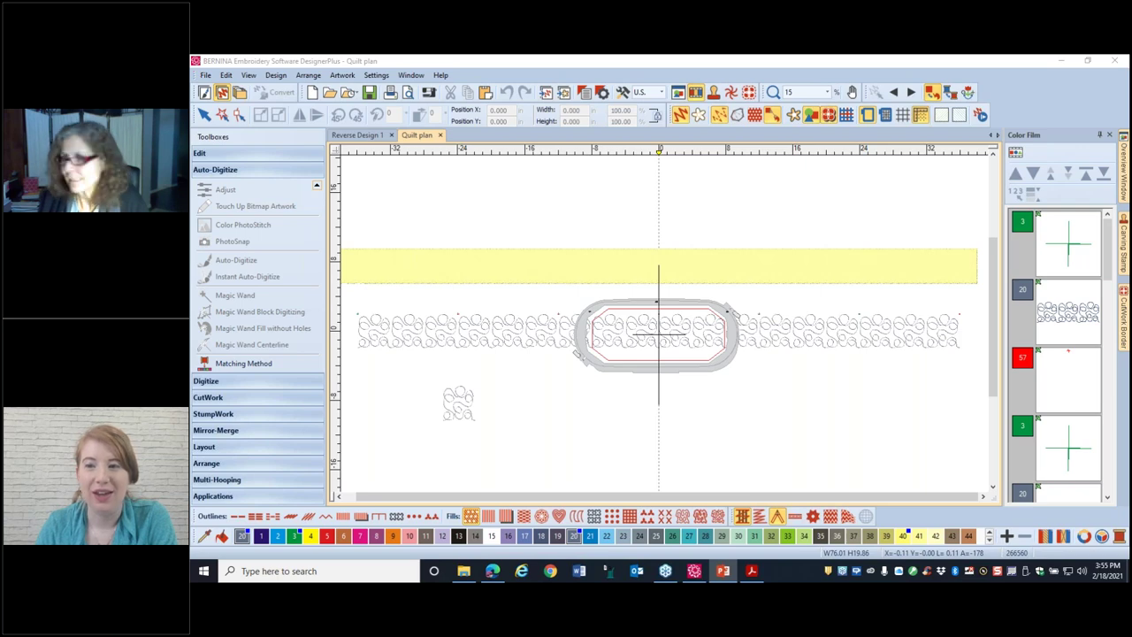